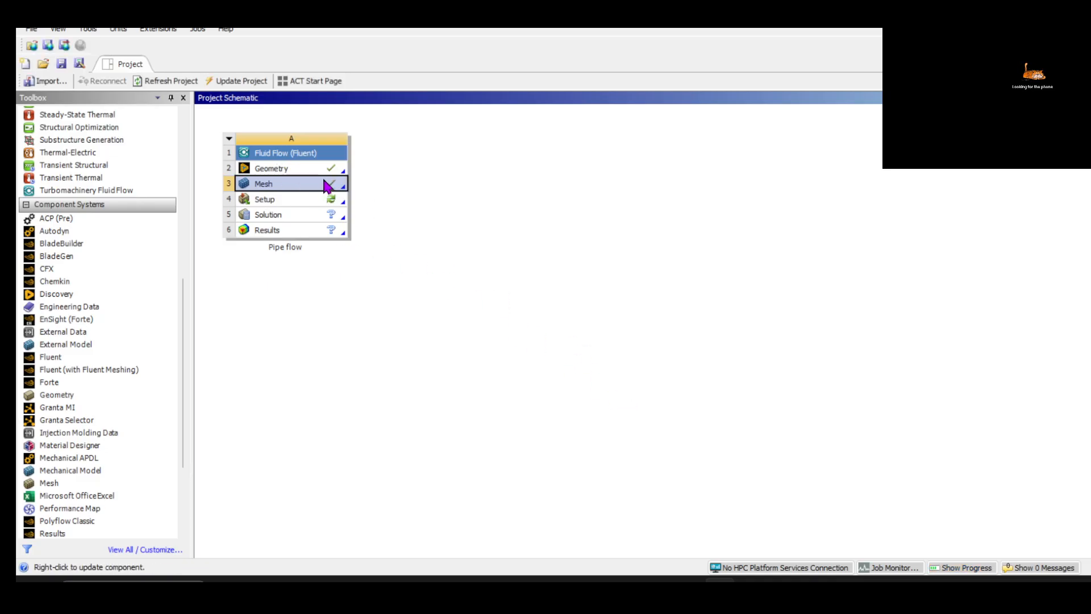
Show the project's progress, and update the mesh in the Meshing application
{"action": "left_click", "coordinate": [949, 573]}
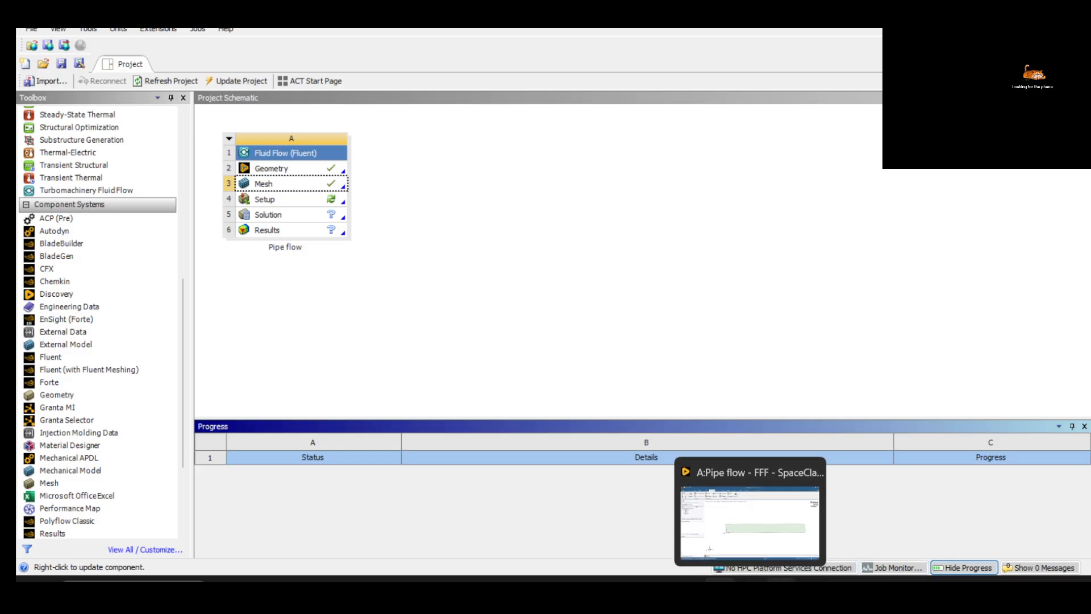
{"action": "left_click", "coordinate": [780, 586]}
{"action": "right_click", "coordinate": [84, 249]}
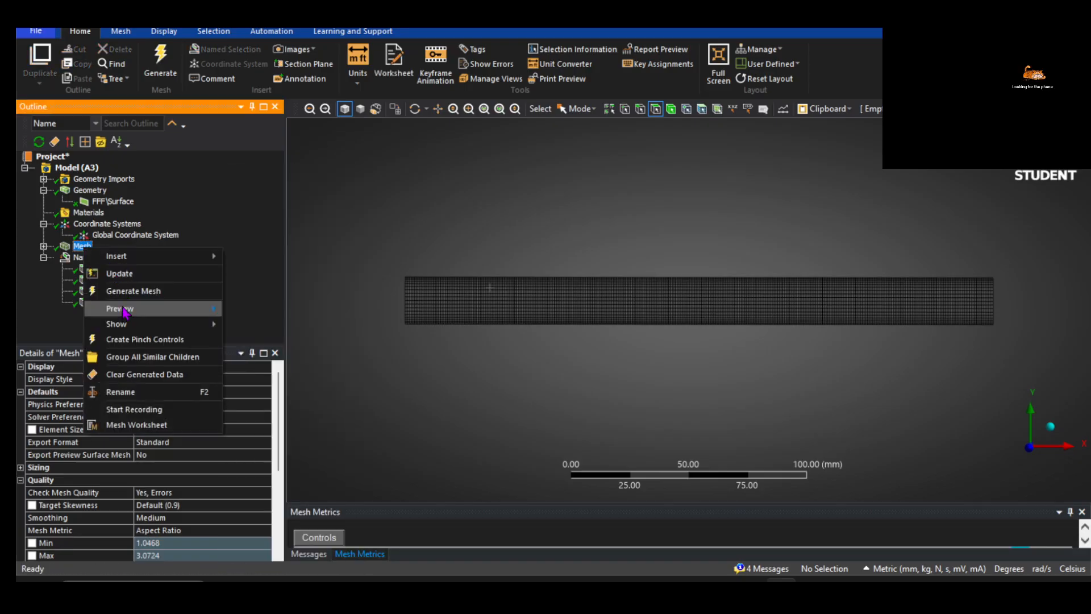
{"action": "left_click", "coordinate": [120, 274]}
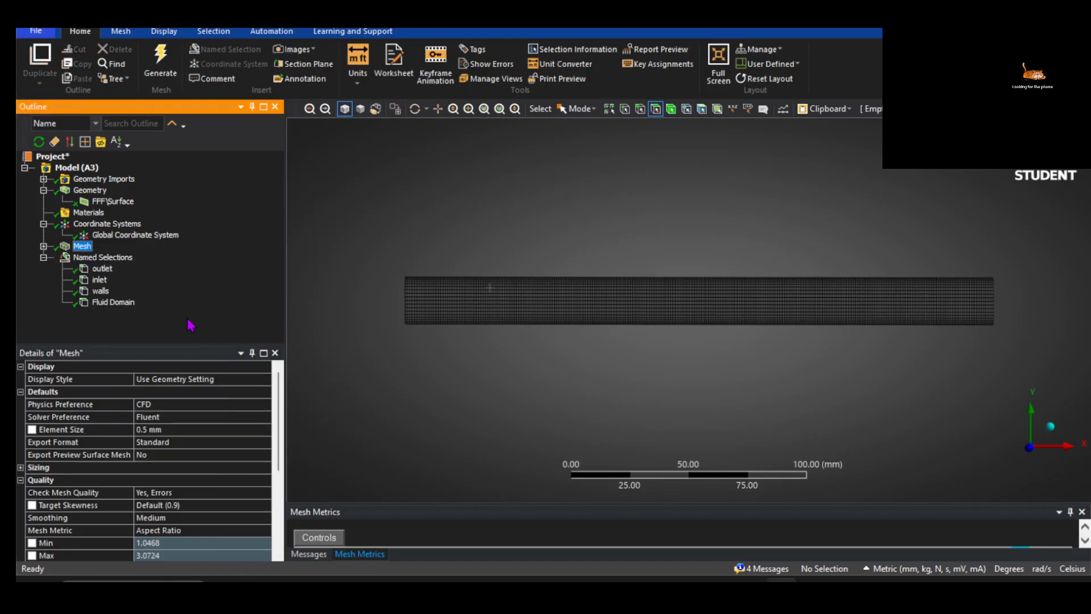
Enlarge the messages list and read the information message about the mesh translation to Fluent
{"action": "left_click", "coordinate": [322, 557]}
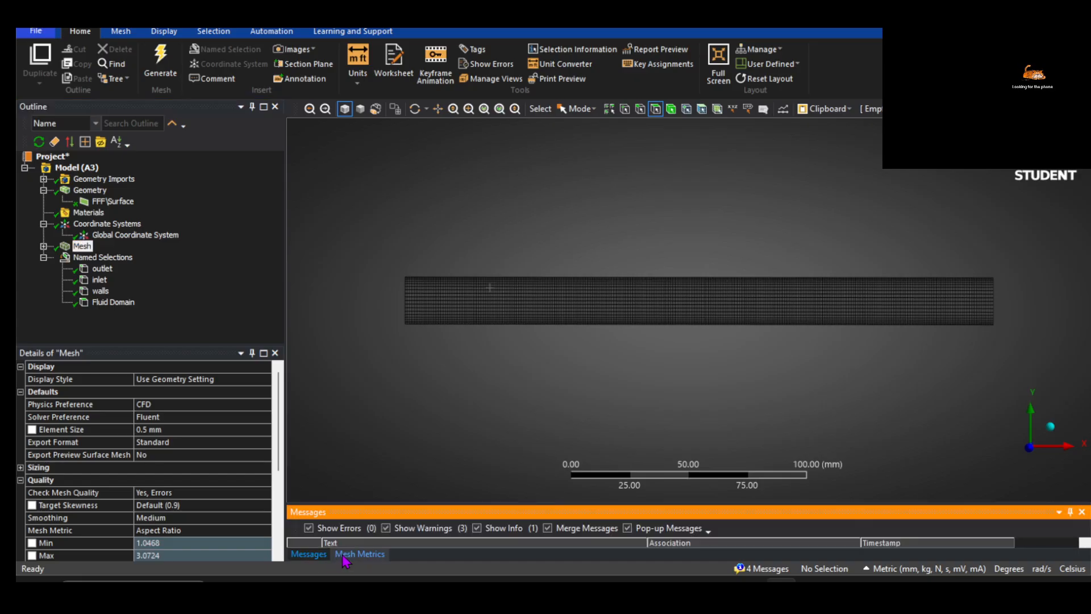
{"action": "left_click", "coordinate": [348, 557]}
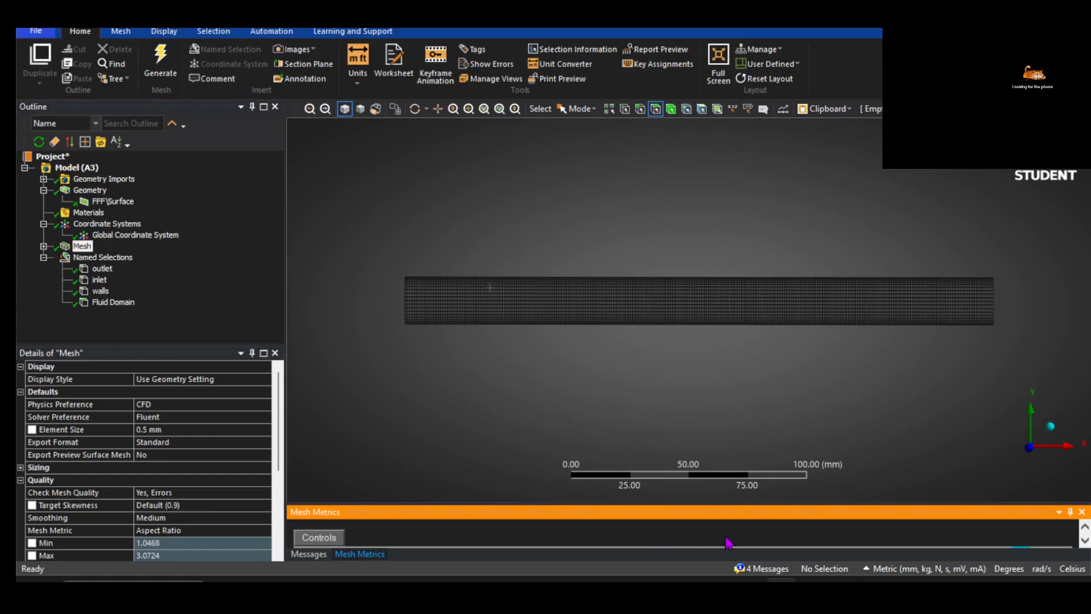
{"action": "left_click", "coordinate": [760, 570]}
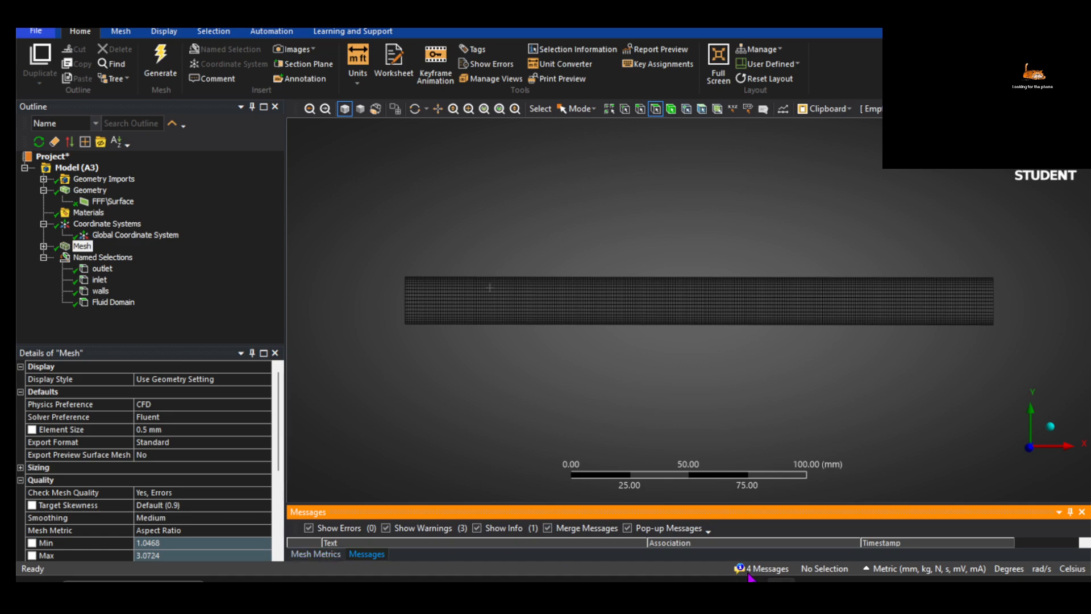
{"action": "left_click", "coordinate": [747, 571]}
{"action": "left_click", "coordinate": [758, 571]}
{"action": "left_click", "coordinate": [768, 572]}
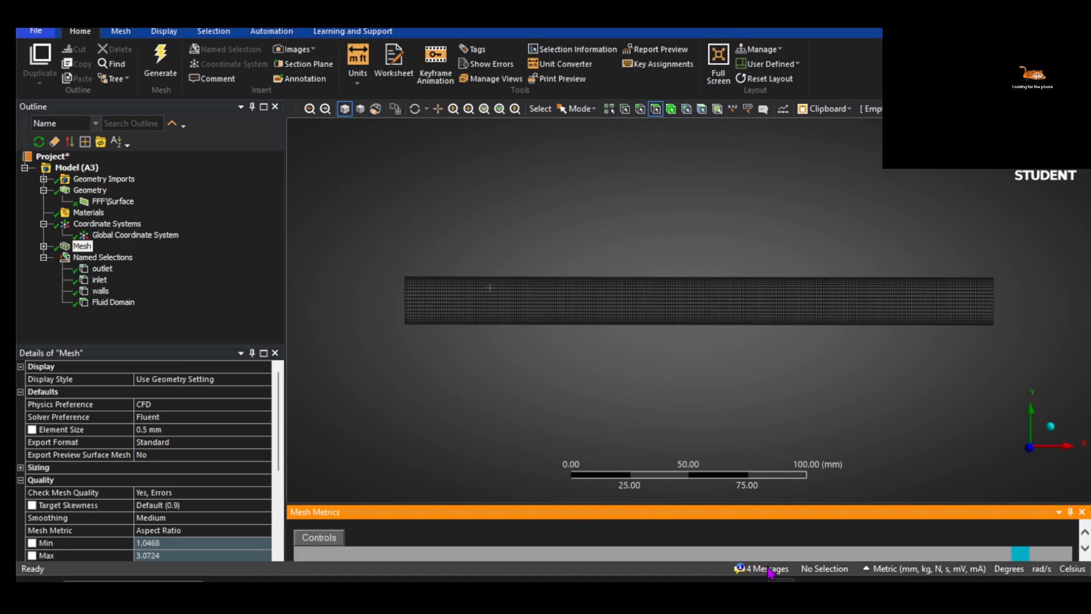
{"action": "left_click", "coordinate": [770, 571]}
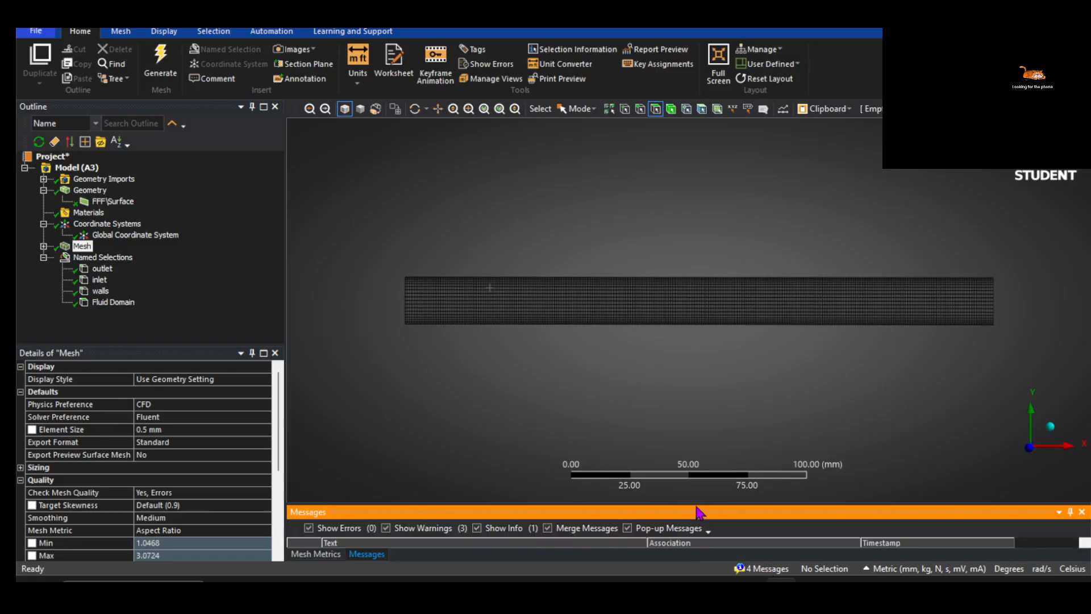
{"action": "left_click_drag", "start_coordinate": [697, 501], "coordinate": [680, 432]}
{"action": "left_click", "coordinate": [459, 482]}
{"action": "double_click", "coordinate": [459, 482]}
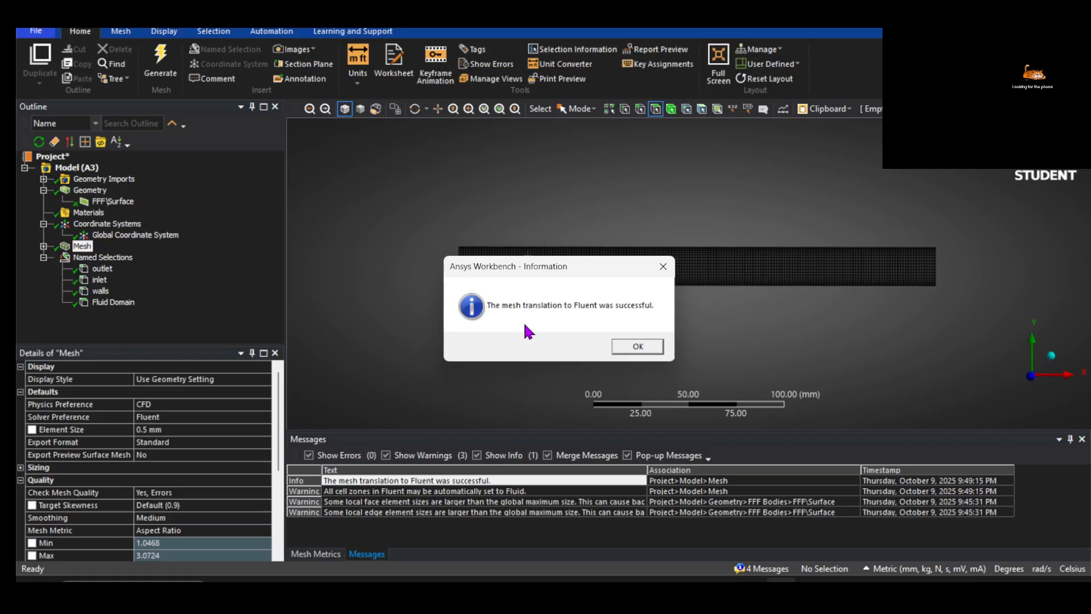
{"action": "left_click", "coordinate": [649, 346]}
Switch back to Workbench, save the project and launch the Setup of the Pipe flow system
{"action": "left_click", "coordinate": [719, 591]}
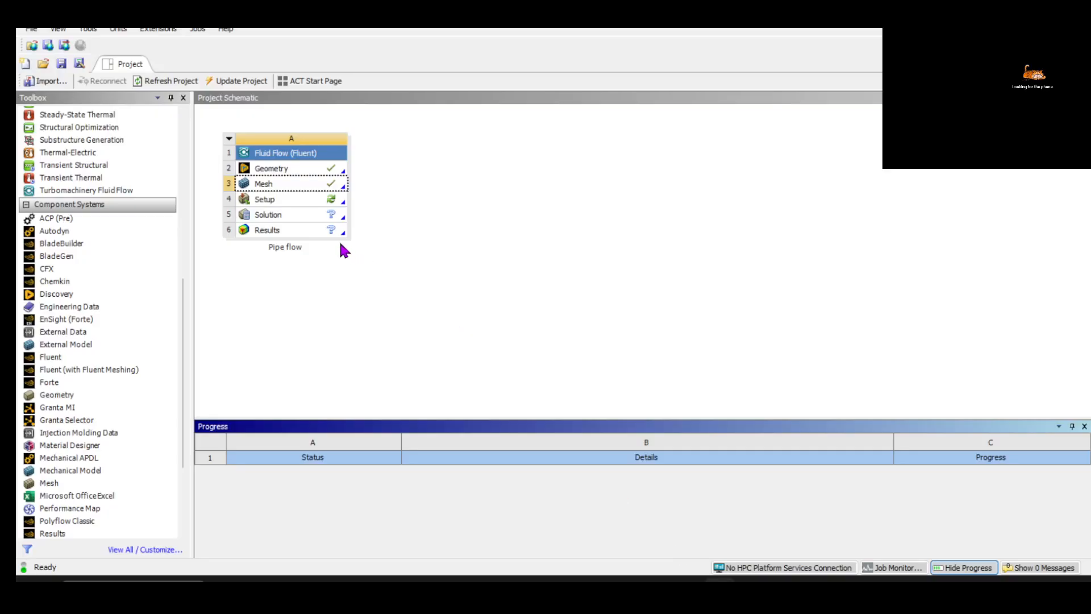
{"action": "left_click", "coordinate": [296, 199]}
{"action": "key", "text": "ctrl+s"}
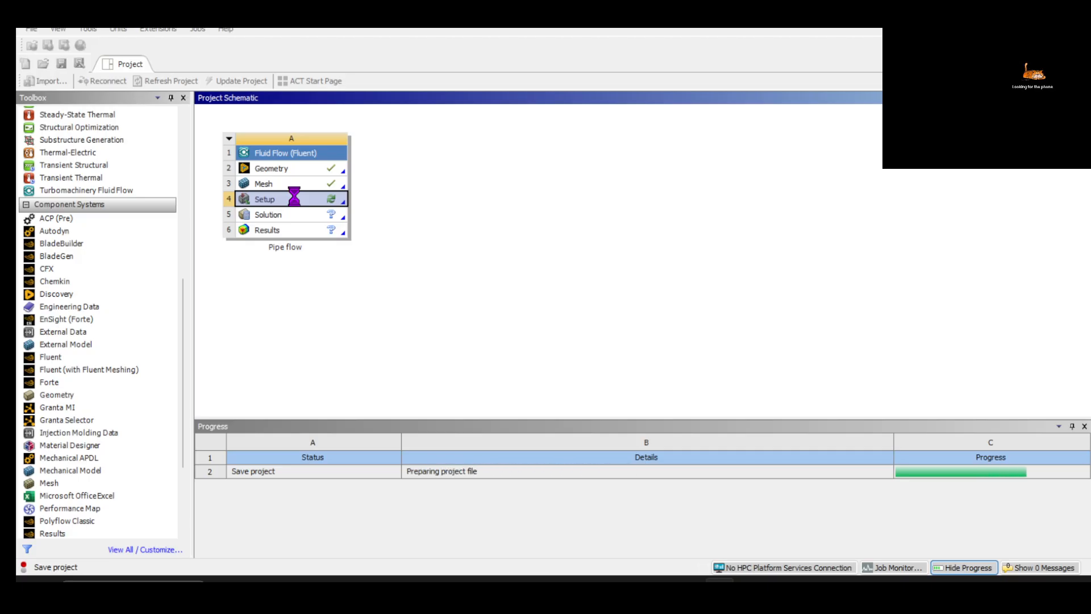
{"action": "double_click", "coordinate": [296, 202]}
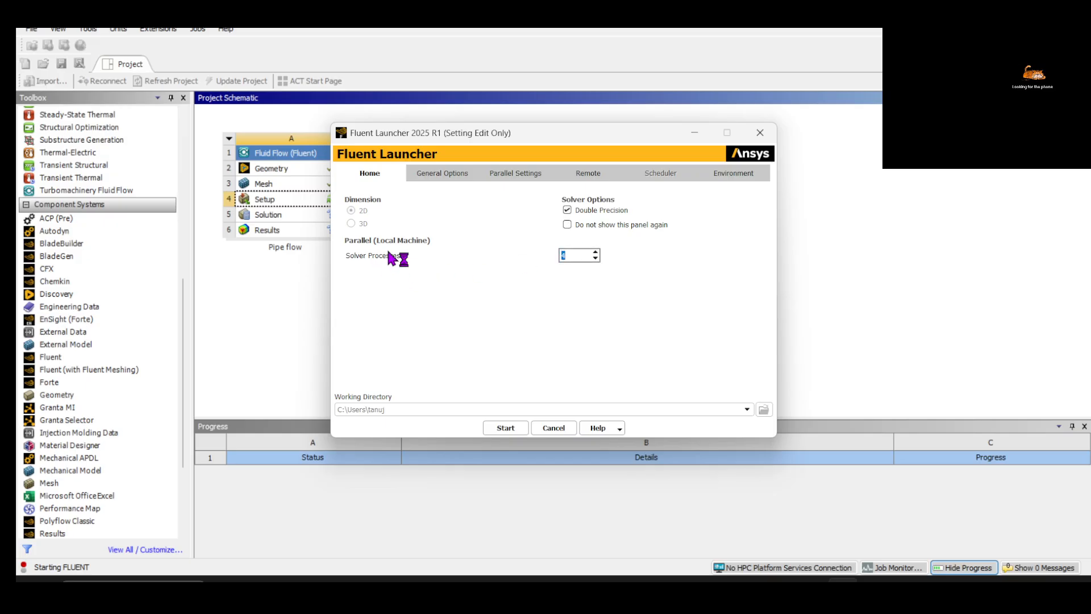
Check the computer's CPU and memory performance in a maximized Task Manager
{"action": "key", "text": "ctrl+shift+Escape"}
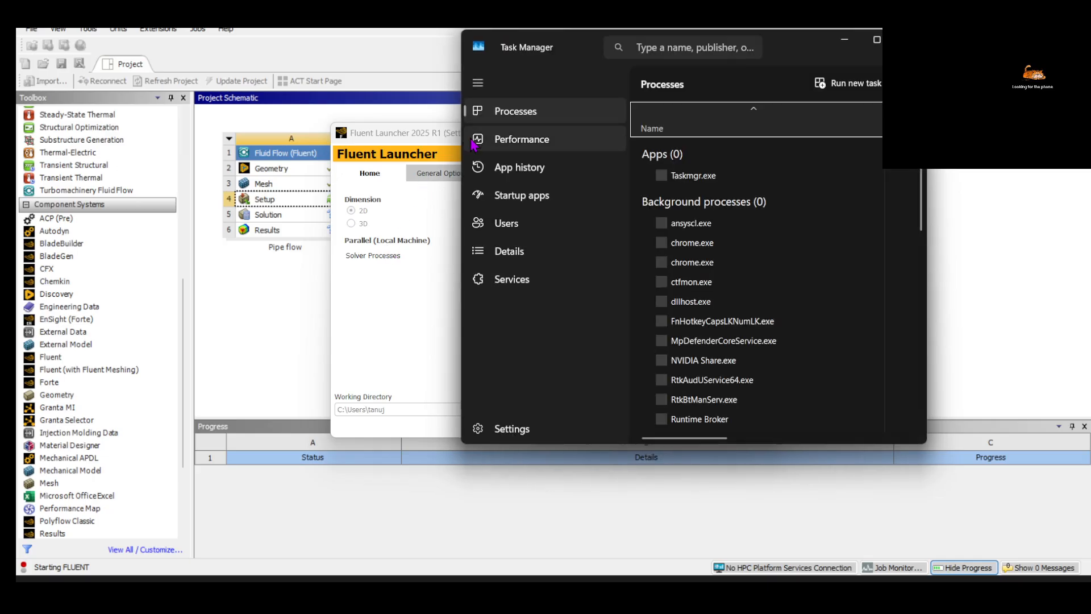
{"action": "left_click", "coordinate": [513, 138]}
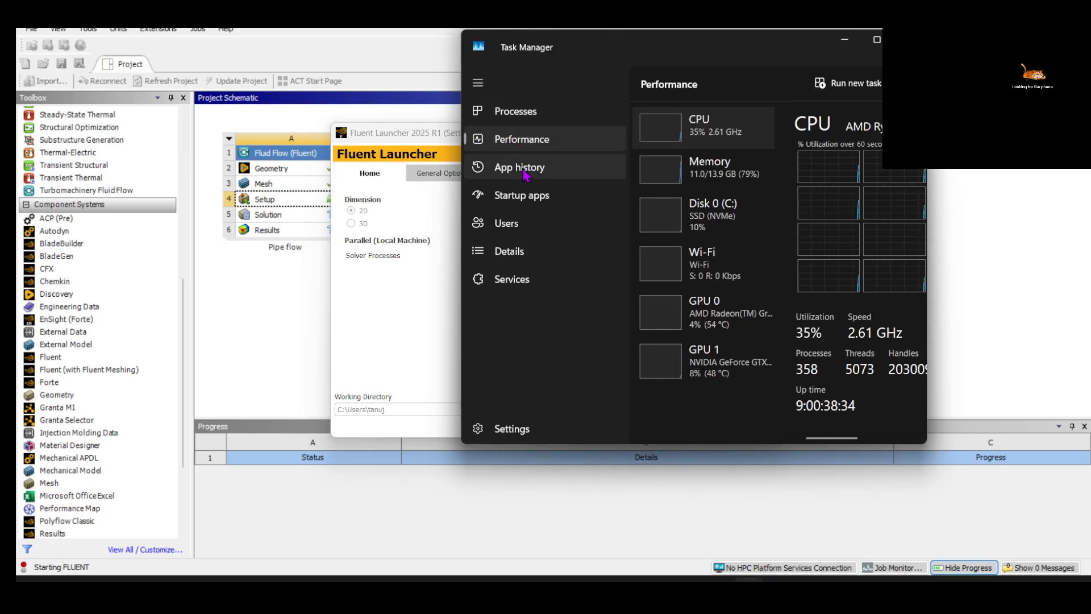
{"action": "left_click", "coordinate": [876, 39]}
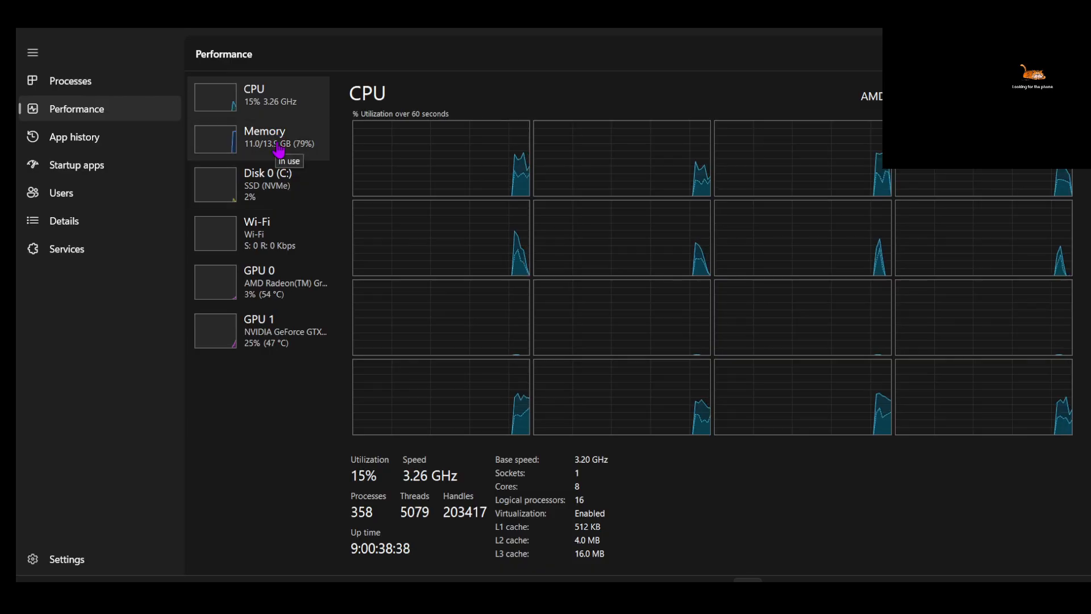
{"action": "left_click", "coordinate": [278, 179]}
{"action": "left_click", "coordinate": [275, 158]}
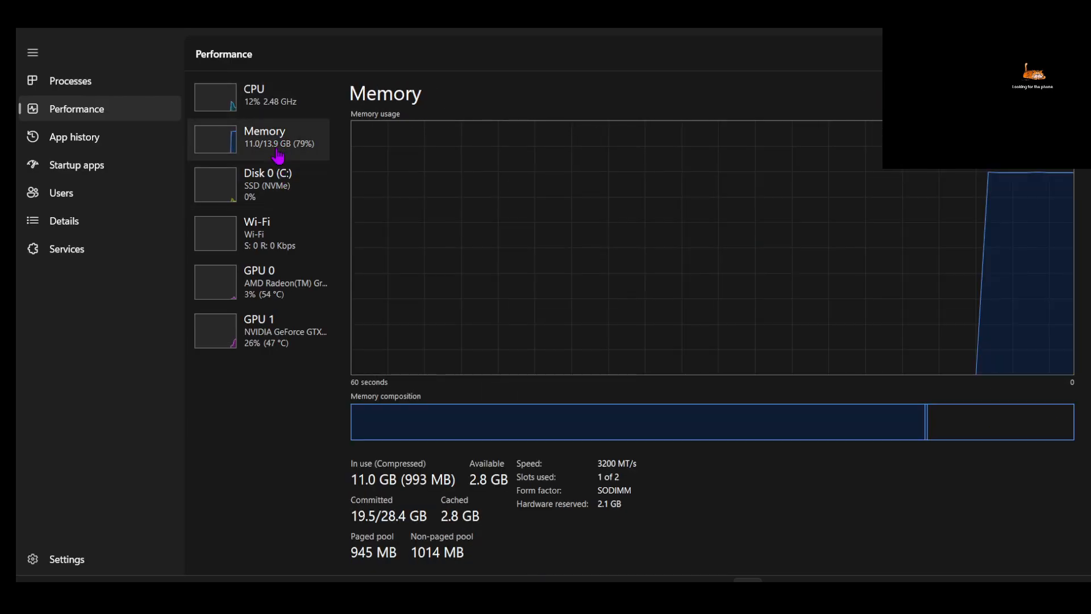
{"action": "right_click", "coordinate": [465, 196]}
{"action": "mouse_move", "coordinate": [559, 221]}
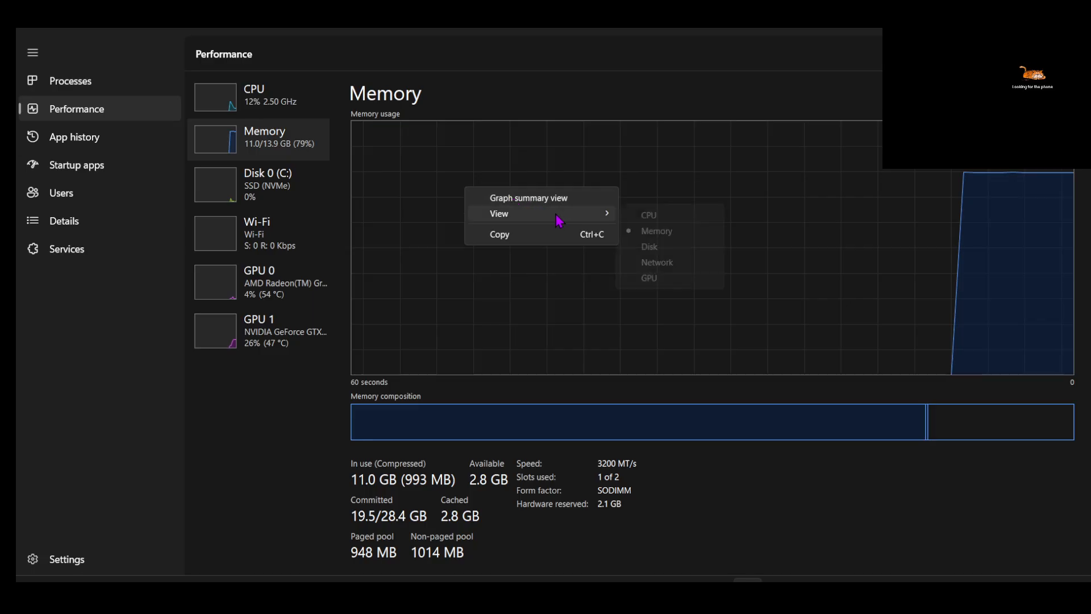
{"action": "left_click", "coordinate": [671, 224]}
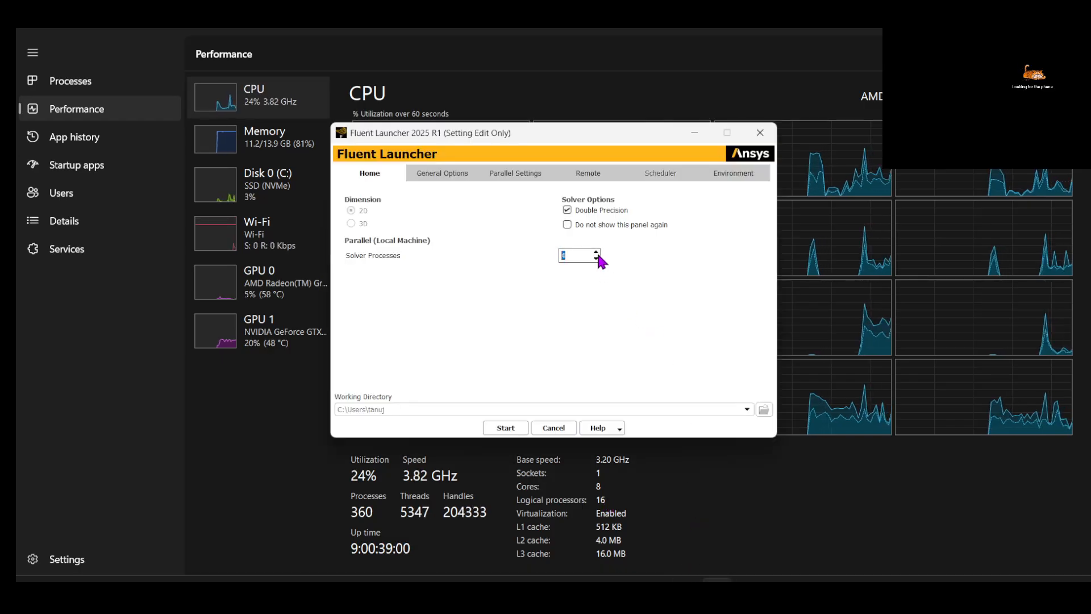
Try solver process counts of 16 and 100 in the Fluent Launcher
{"action": "left_click", "coordinate": [597, 253]}
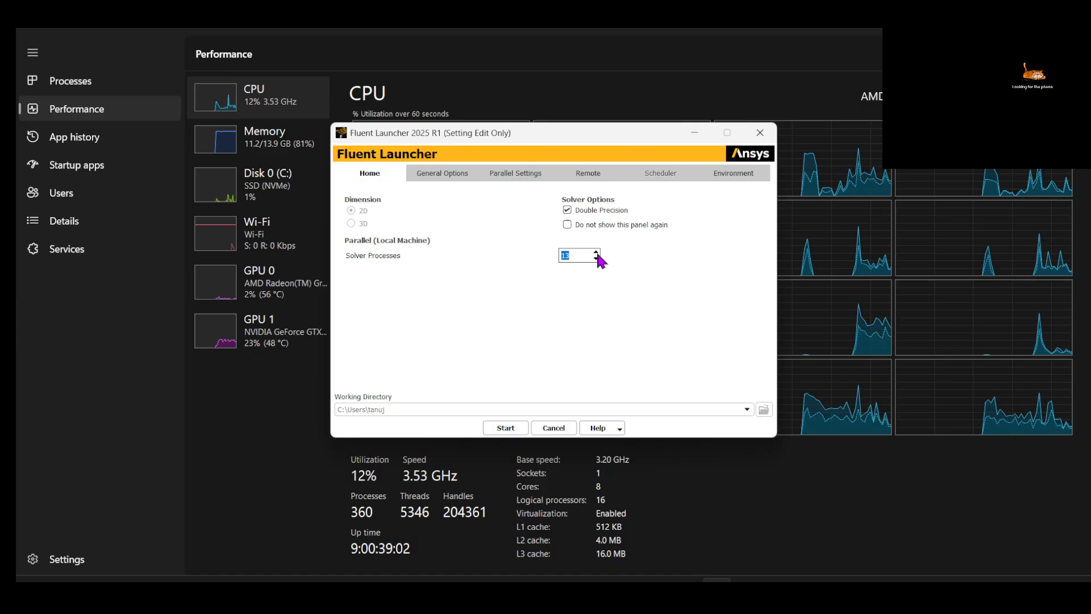
{"action": "left_click", "coordinate": [597, 253]}
{"action": "left_click", "coordinate": [588, 256]}
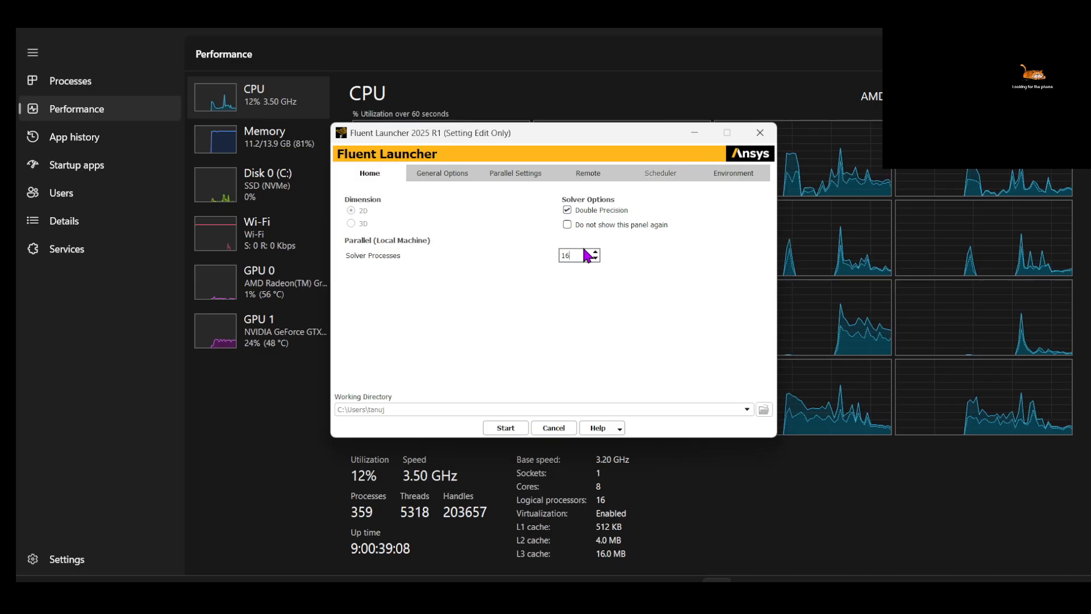
{"action": "key", "text": "BackSpace"}
{"action": "key", "text": "BackSpace"}
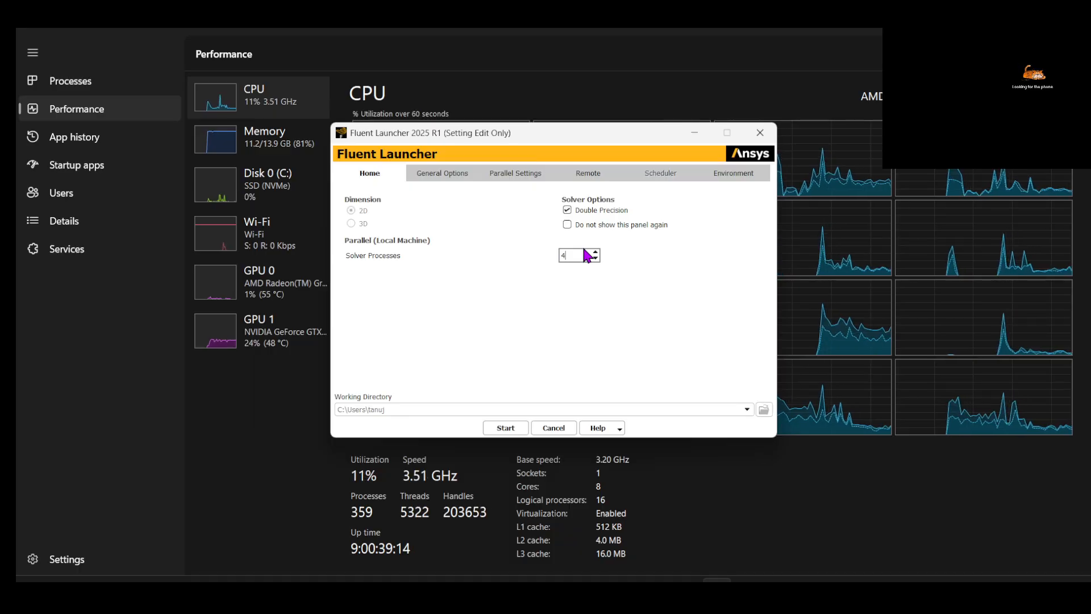
{"action": "type", "text": "100"}
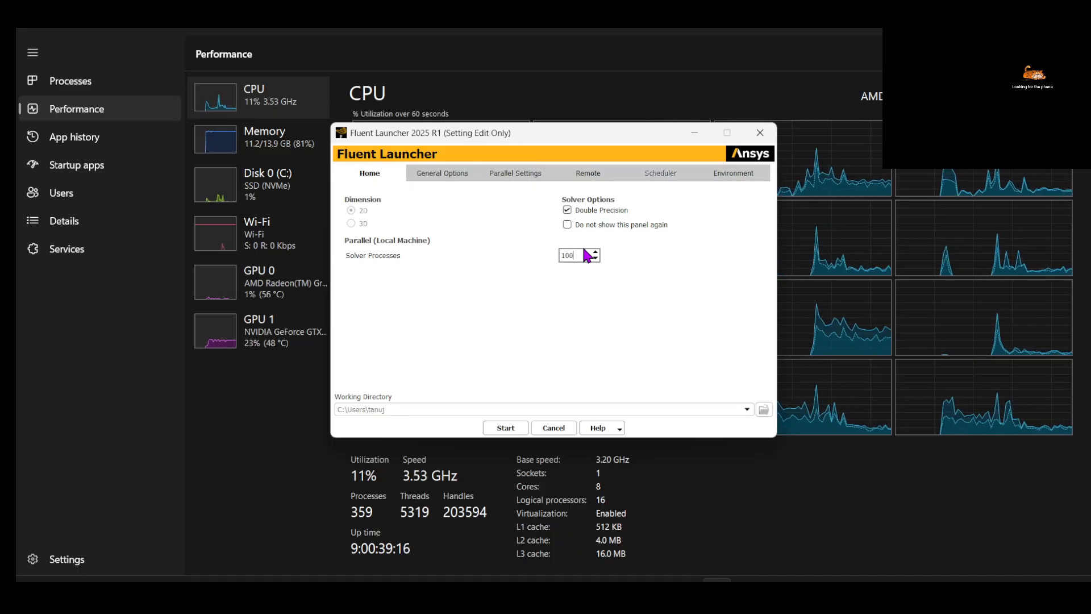
{"action": "type", "text": "6"}
{"action": "key", "text": "BackSpace"}
{"action": "key", "text": "BackSpace"}
Start Fluent with 4 solver processes and allow network access for fl2510.exe and fl_mpi2510.exe
{"action": "type", "text": "4"}
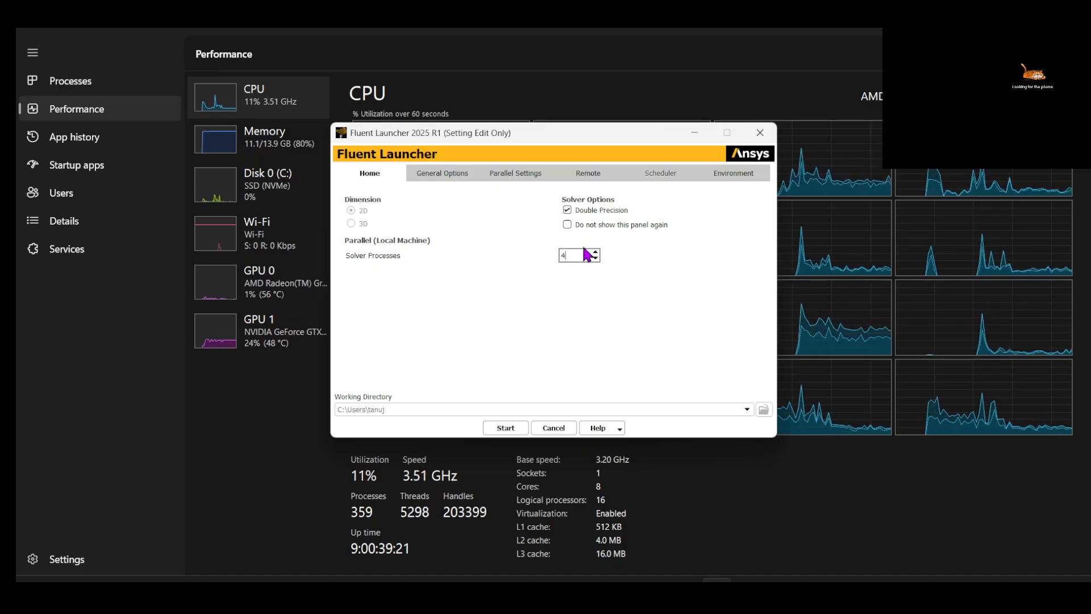
{"action": "left_click", "coordinate": [506, 428]}
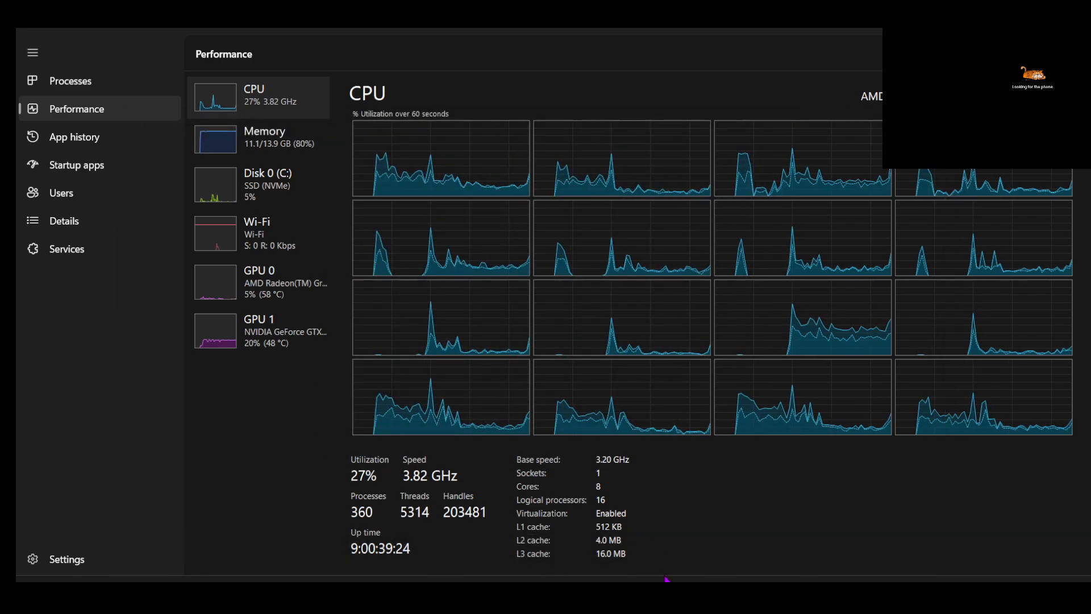
{"action": "left_click", "coordinate": [593, 592]}
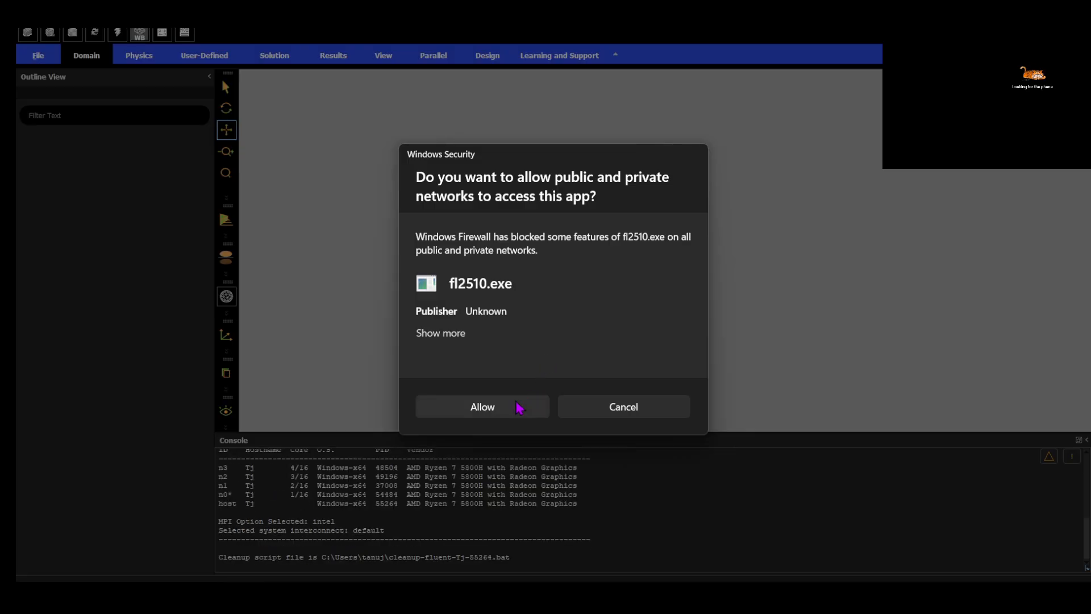
{"action": "left_click", "coordinate": [519, 407]}
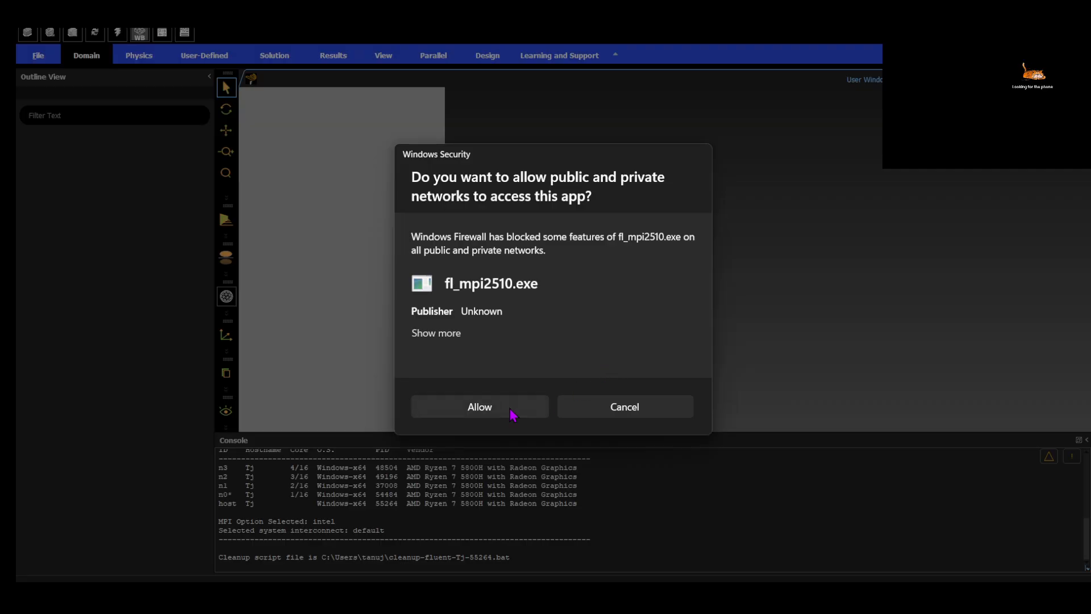
{"action": "left_click", "coordinate": [511, 410]}
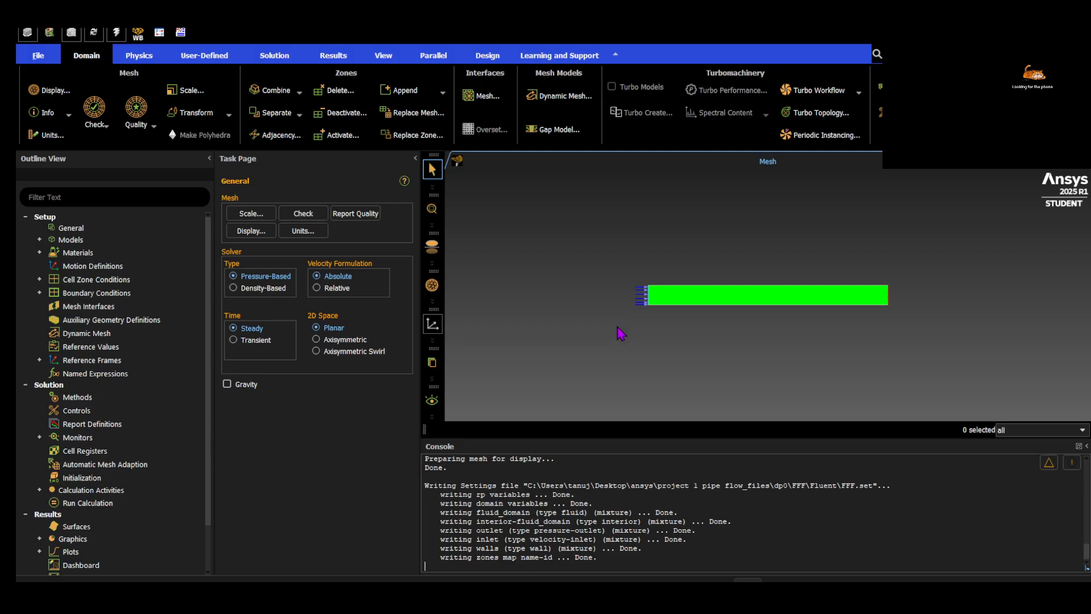
Check the project schematic in Workbench, and examine the pipe mesh in Fluent from inlet to outlet
{"action": "left_click", "coordinate": [594, 591]}
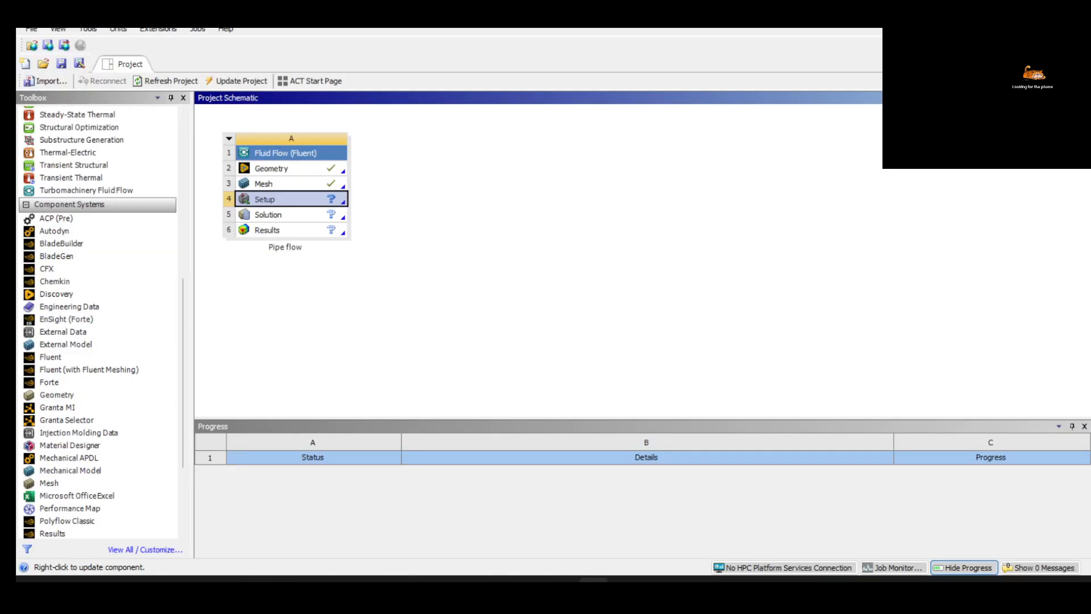
{"action": "left_click", "coordinate": [592, 591]}
{"action": "scroll", "coordinate": [694, 317], "scroll_direction": "up", "scroll_amount": 5}
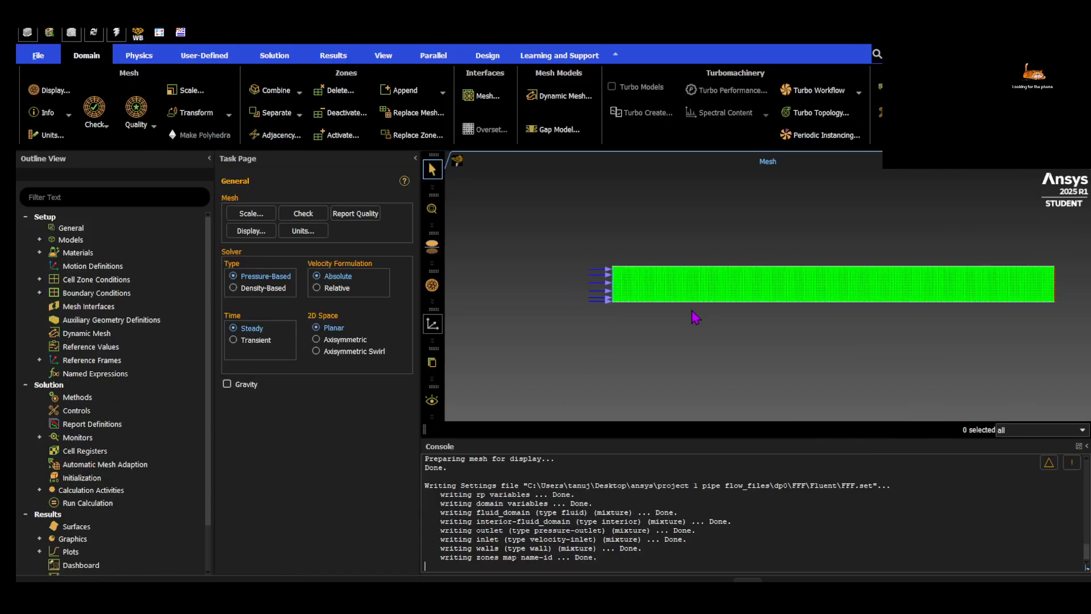
{"action": "scroll", "coordinate": [705, 327], "scroll_direction": "down", "scroll_amount": 2}
{"action": "left_click_drag", "start_coordinate": [679, 323], "coordinate": [584, 340]}
{"action": "scroll", "coordinate": [583, 336], "scroll_direction": "up", "scroll_amount": 2}
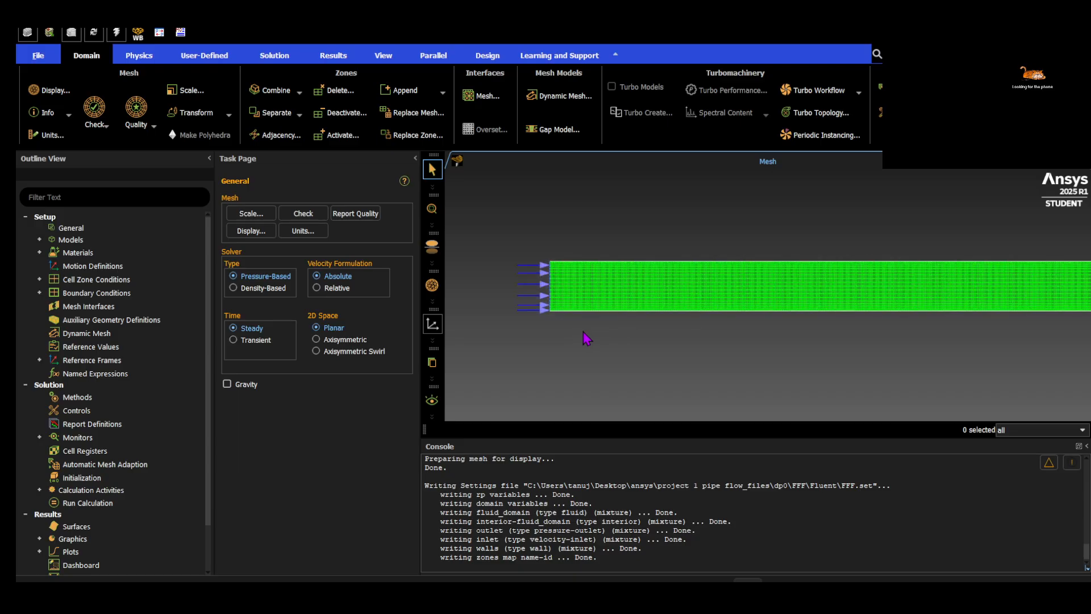
{"action": "left_click_drag", "start_coordinate": [681, 320], "coordinate": [657, 333]}
{"action": "left_click_drag", "start_coordinate": [749, 329], "coordinate": [680, 347]}
{"action": "left_click_drag", "start_coordinate": [619, 325], "coordinate": [663, 316]}
{"action": "scroll", "coordinate": [733, 321], "scroll_direction": "down", "scroll_amount": 2}
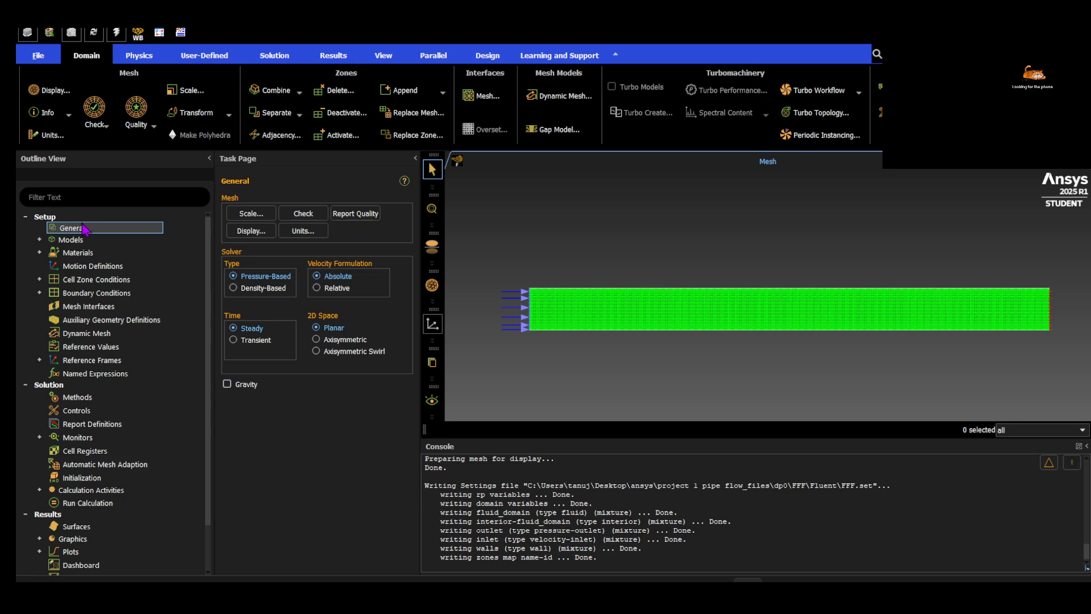
Open the mesh scaling settings from the General setup and check the domain extents
{"action": "left_click", "coordinate": [101, 217]}
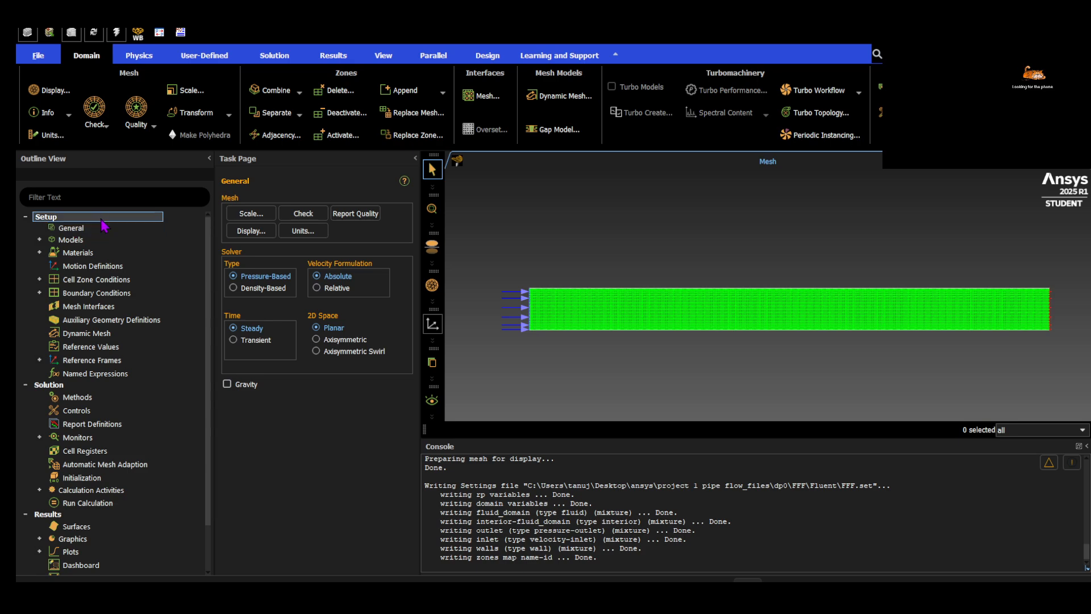
{"action": "left_click", "coordinate": [97, 229]}
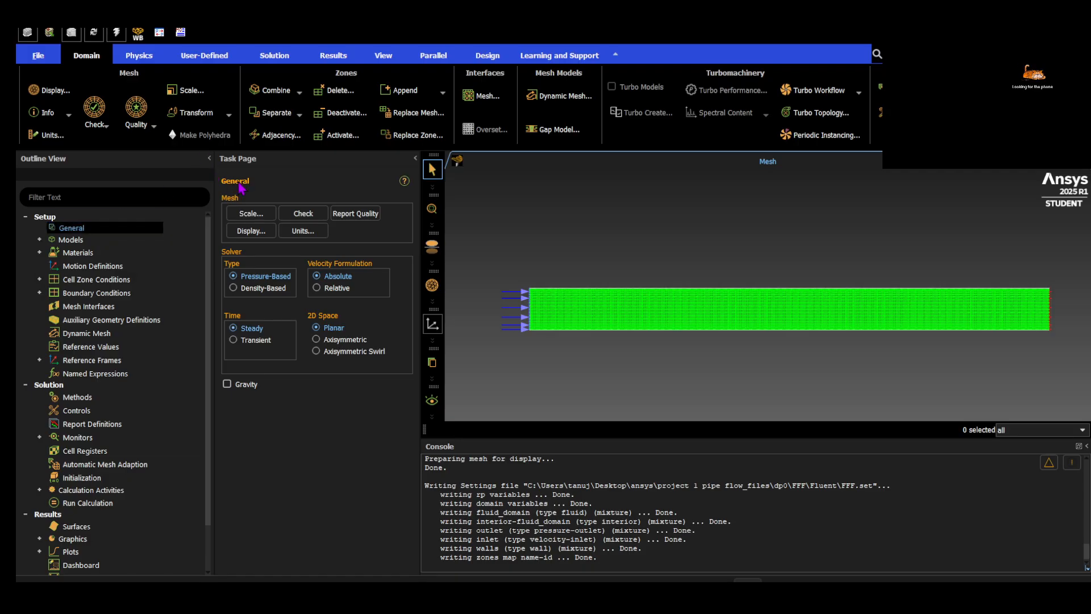
{"action": "left_click", "coordinate": [248, 215]}
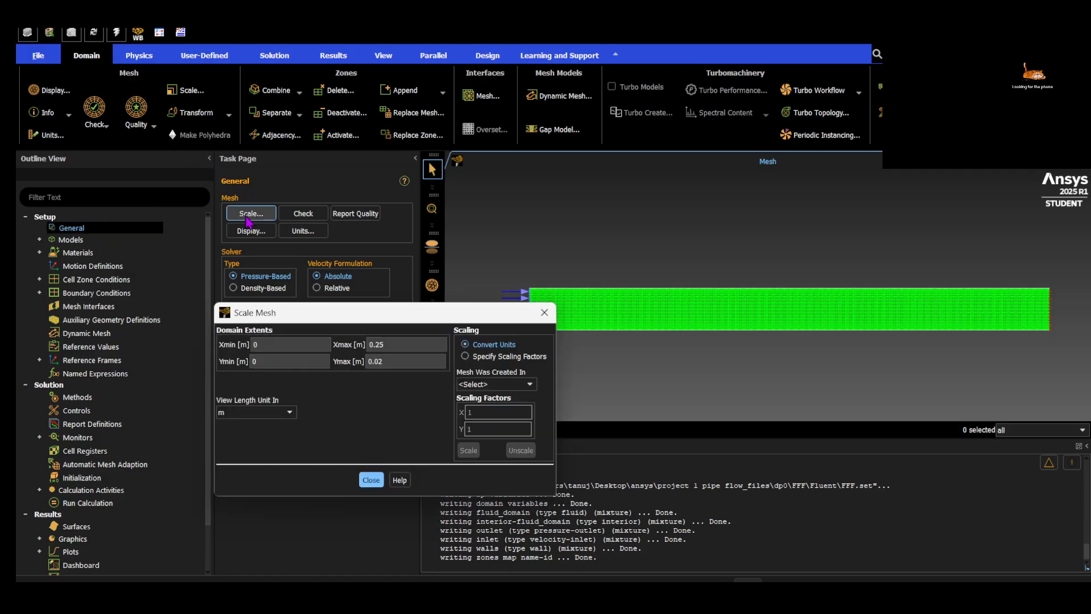
{"action": "left_click_drag", "start_coordinate": [306, 323], "coordinate": [241, 290]}
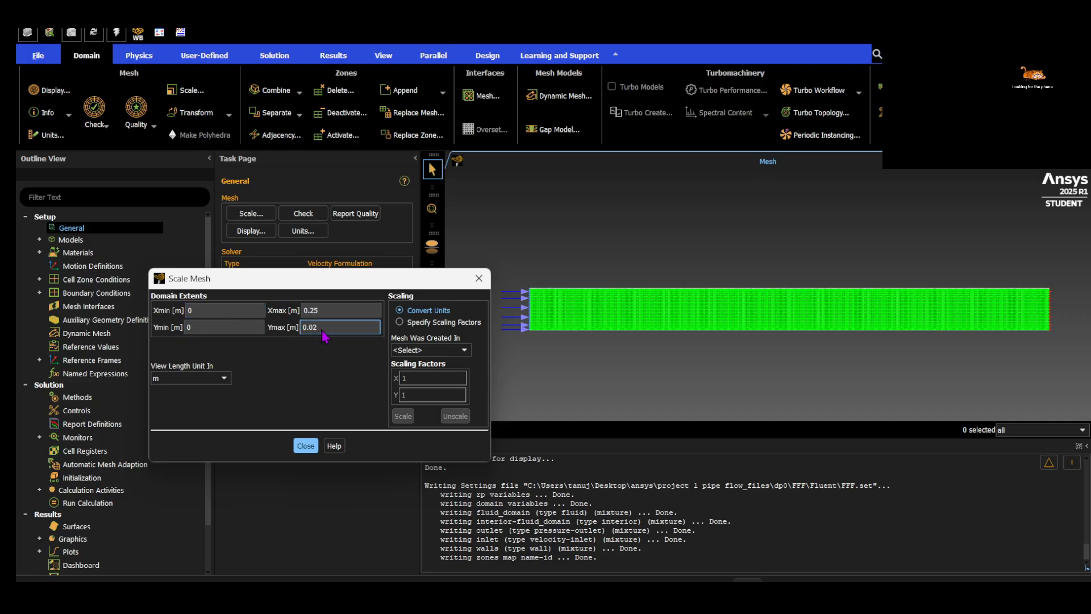
Close the mesh scaling settings and run a mesh check
{"action": "left_click", "coordinate": [304, 446]}
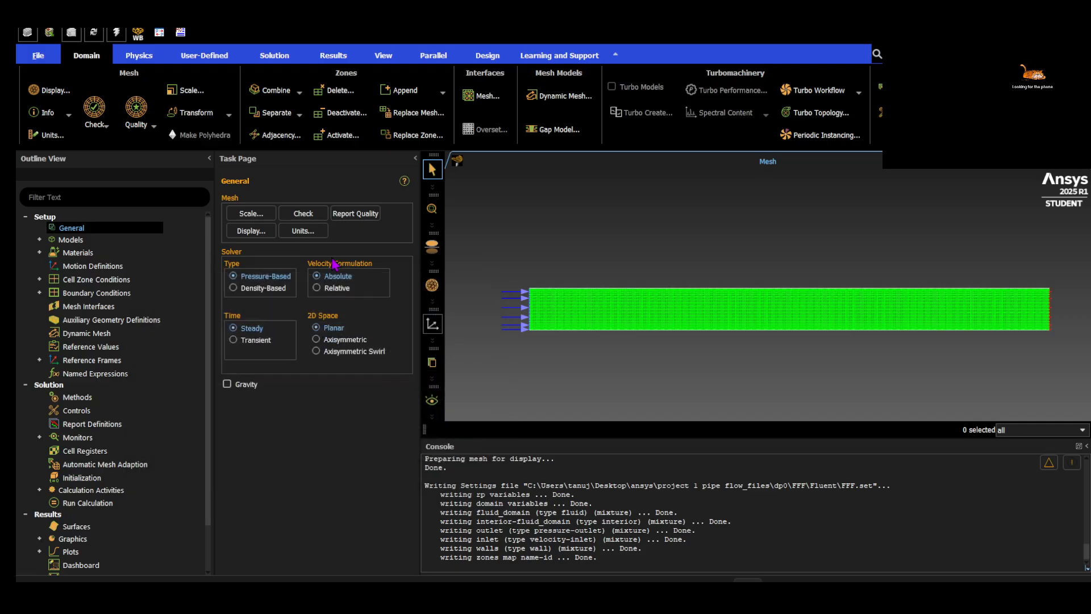
{"action": "left_click", "coordinate": [303, 214]}
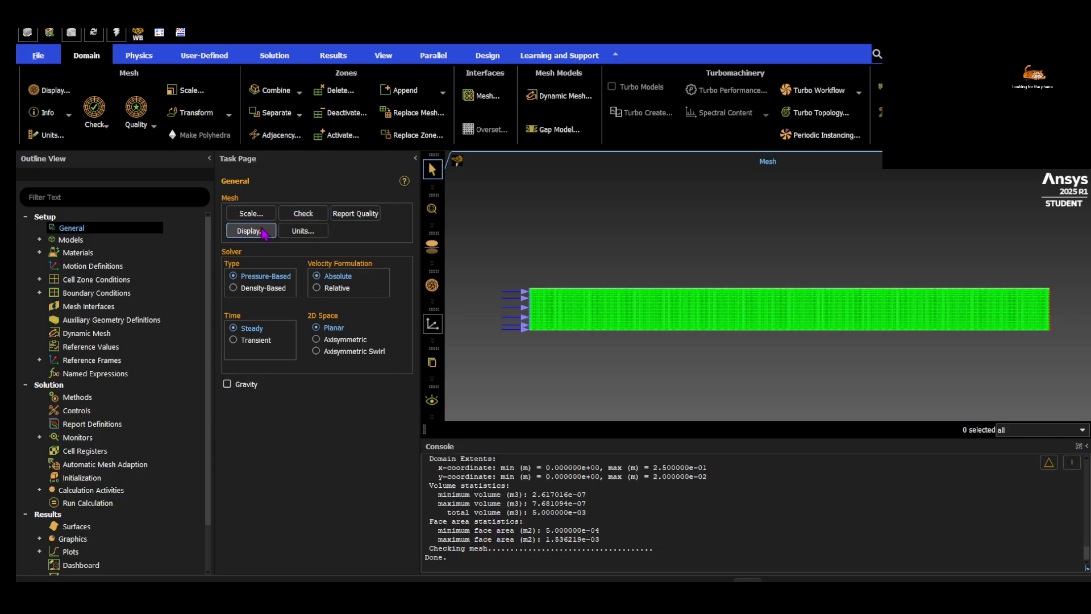
Deselect all surfaces in the mesh display settings and show only the inlet
{"action": "left_click", "coordinate": [250, 231]}
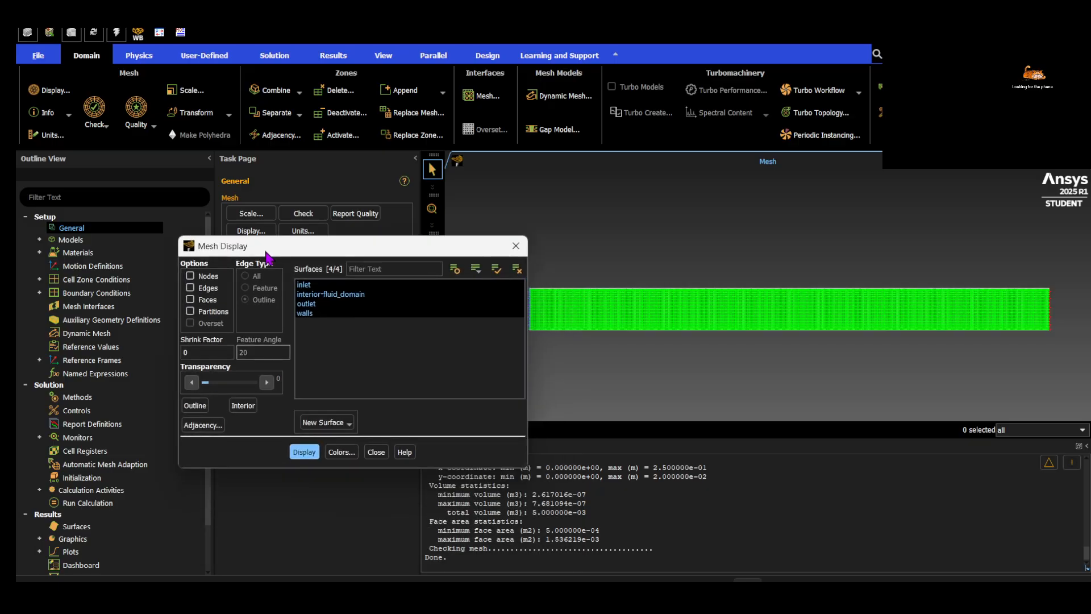
{"action": "left_click", "coordinate": [308, 295]}
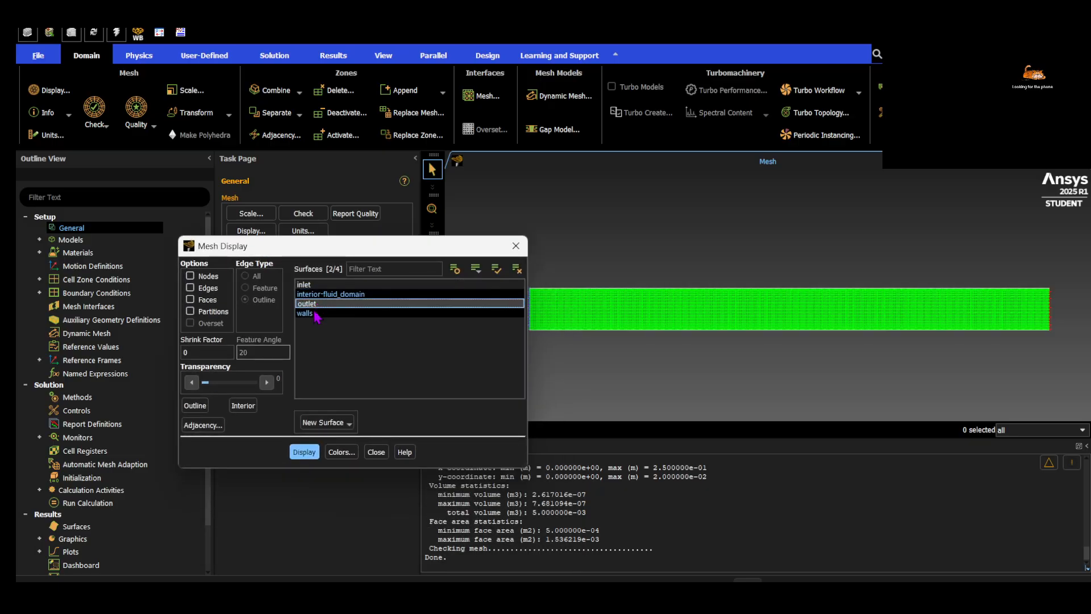
{"action": "left_click", "coordinate": [318, 294]}
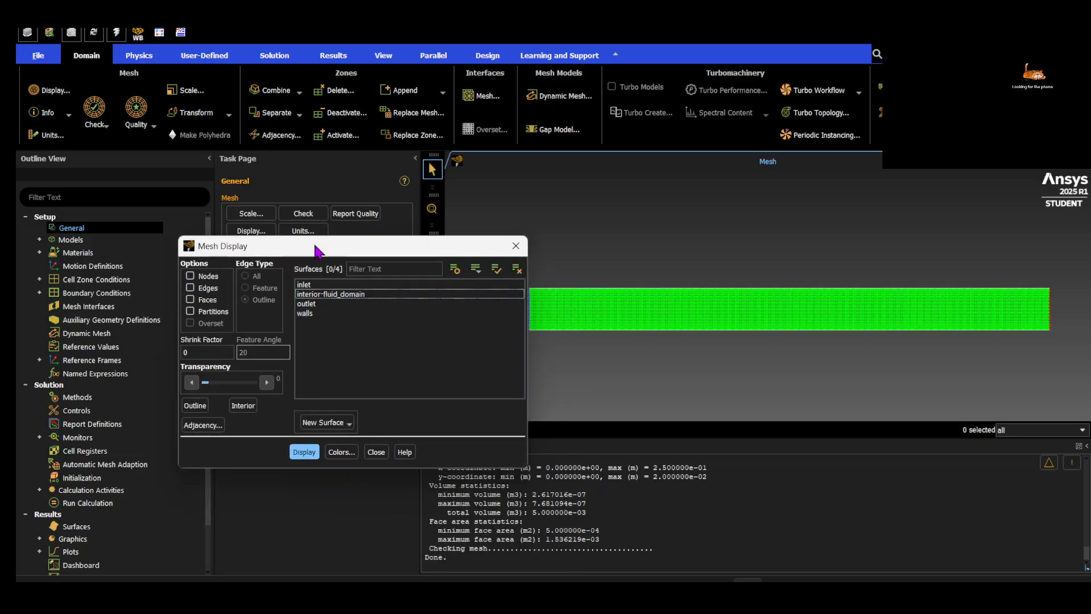
{"action": "left_click_drag", "start_coordinate": [318, 248], "coordinate": [242, 169]}
{"action": "left_click", "coordinate": [232, 207]}
{"action": "left_click", "coordinate": [225, 372]}
Add the outlet, walls and interior-fluid_domain to the displayed mesh surfaces and close the mesh display settings
{"action": "left_click", "coordinate": [248, 234]}
{"action": "left_click", "coordinate": [248, 224]}
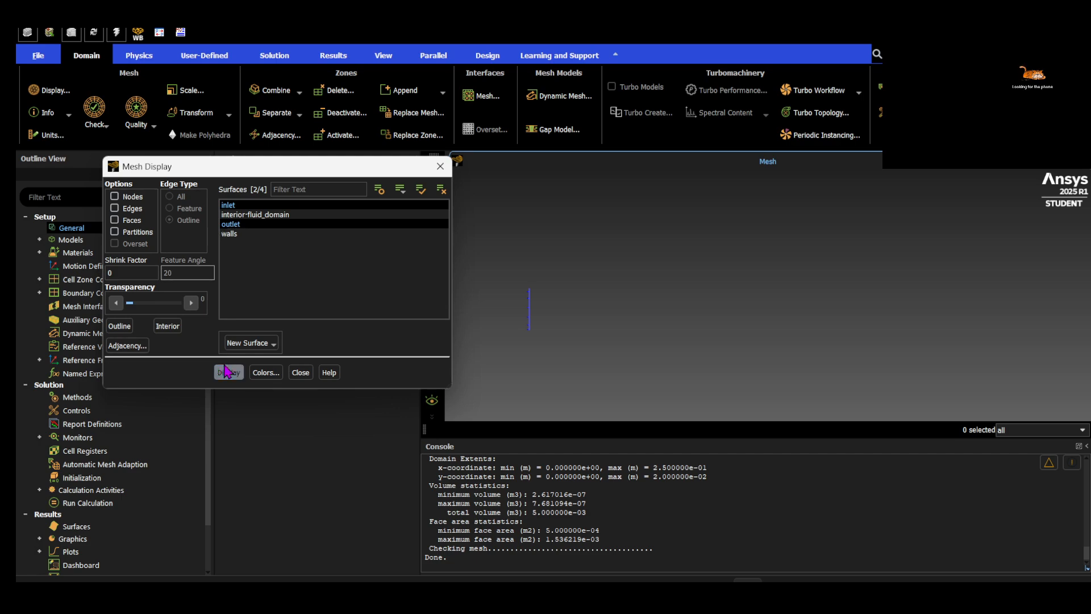
{"action": "left_click", "coordinate": [247, 234]}
{"action": "left_click", "coordinate": [232, 372]}
{"action": "left_click", "coordinate": [253, 215]}
{"action": "left_click", "coordinate": [227, 373]}
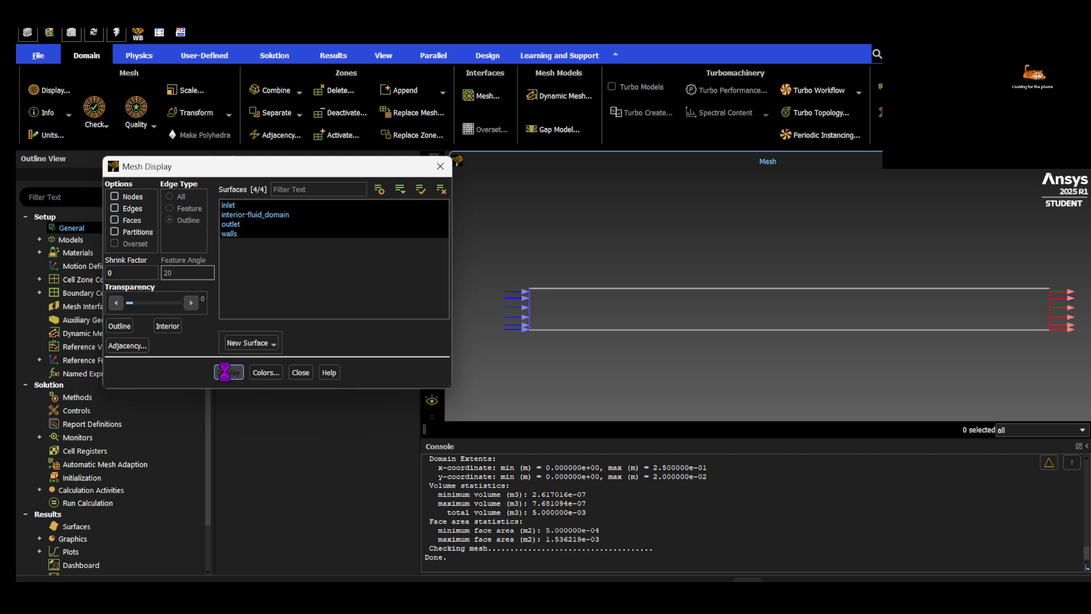
{"action": "left_click", "coordinate": [300, 373]}
Set the temperature unit to C in the unit settings
{"action": "left_click", "coordinate": [301, 230]}
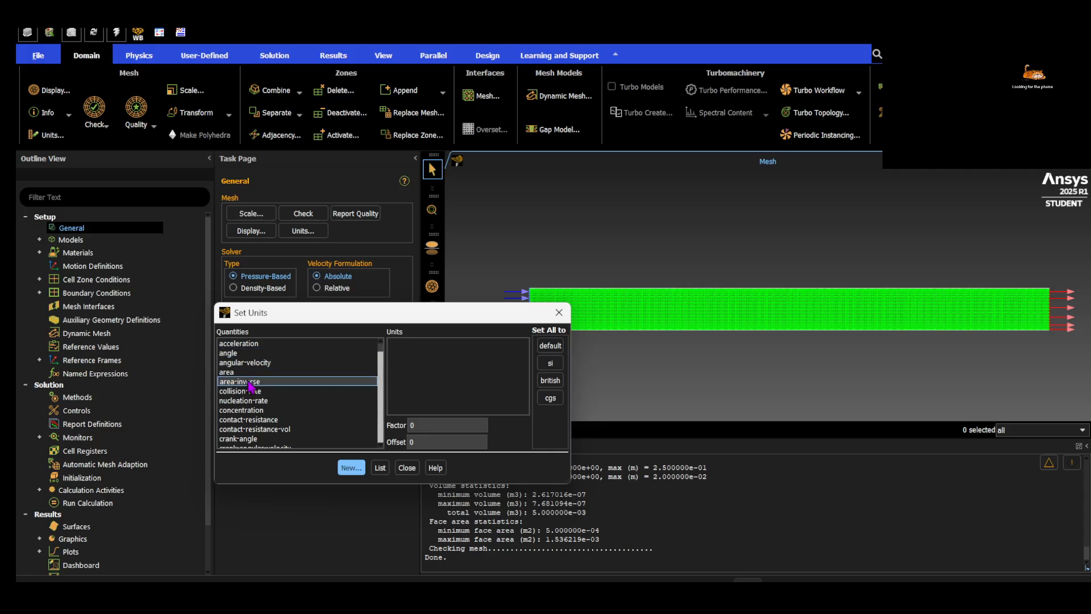
{"action": "scroll", "coordinate": [250, 387], "scroll_direction": "down", "scroll_amount": 9}
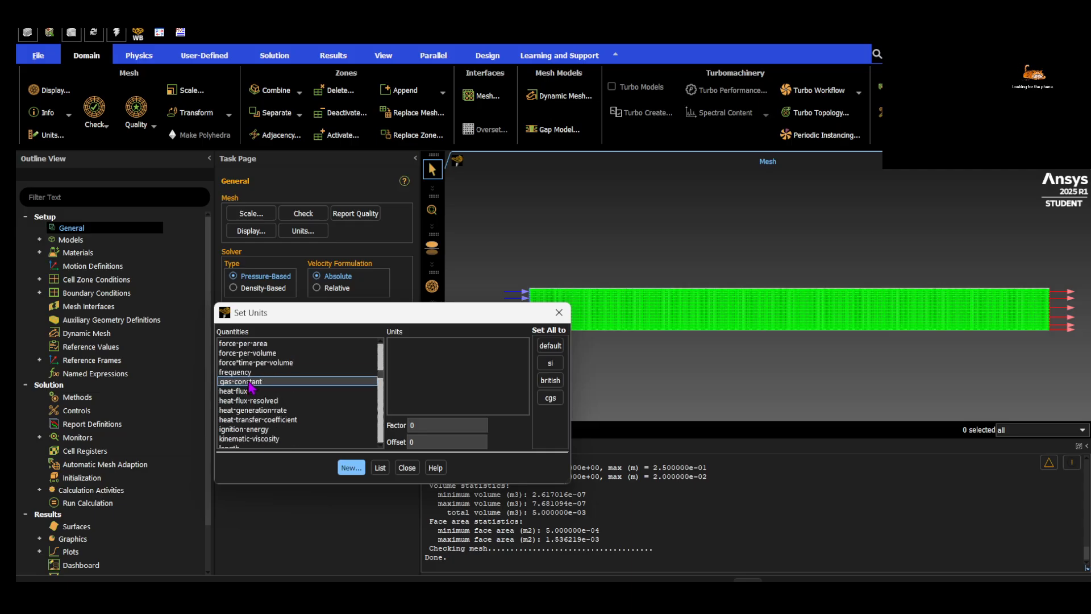
{"action": "scroll", "coordinate": [251, 390], "scroll_direction": "down", "scroll_amount": 3}
{"action": "scroll", "coordinate": [234, 416], "scroll_direction": "down", "scroll_amount": 5}
{"action": "scroll", "coordinate": [236, 418], "scroll_direction": "down", "scroll_amount": 10}
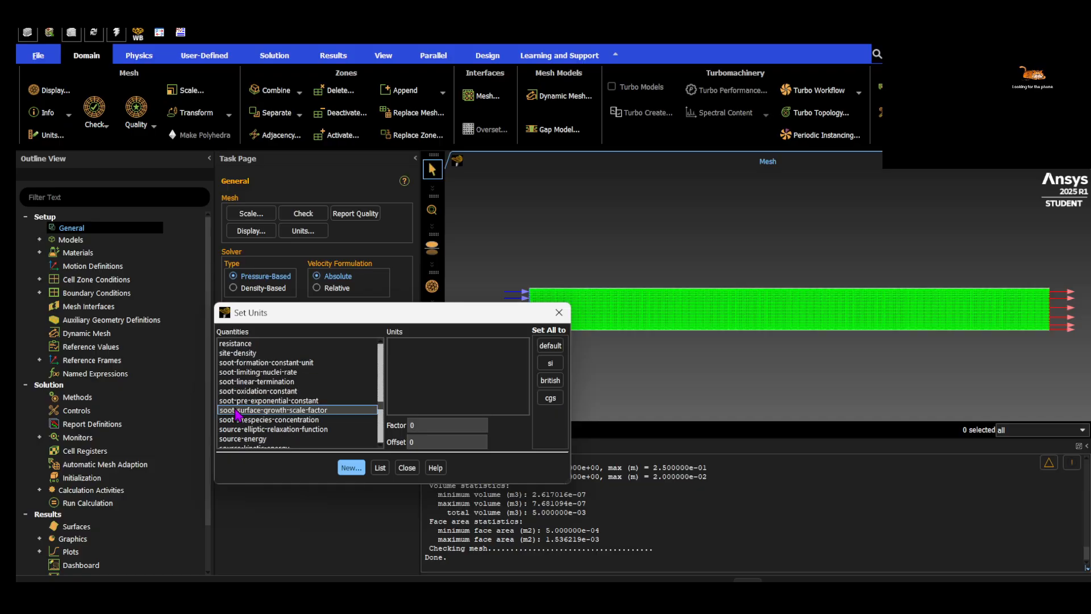
{"action": "scroll", "coordinate": [243, 421], "scroll_direction": "down", "scroll_amount": 5}
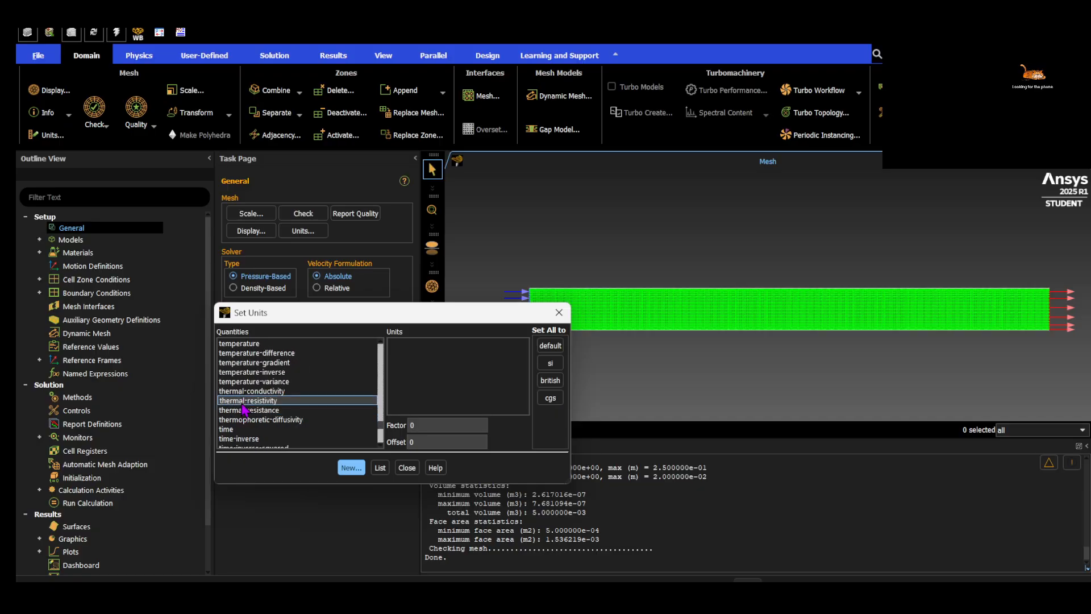
{"action": "left_click", "coordinate": [252, 344]}
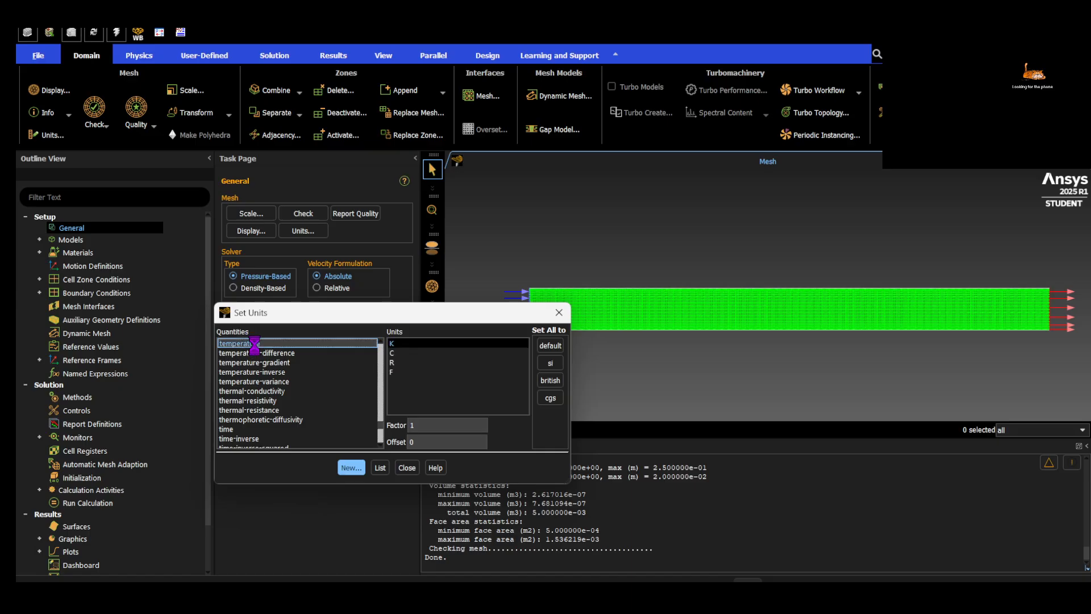
{"action": "left_click", "coordinate": [408, 355]}
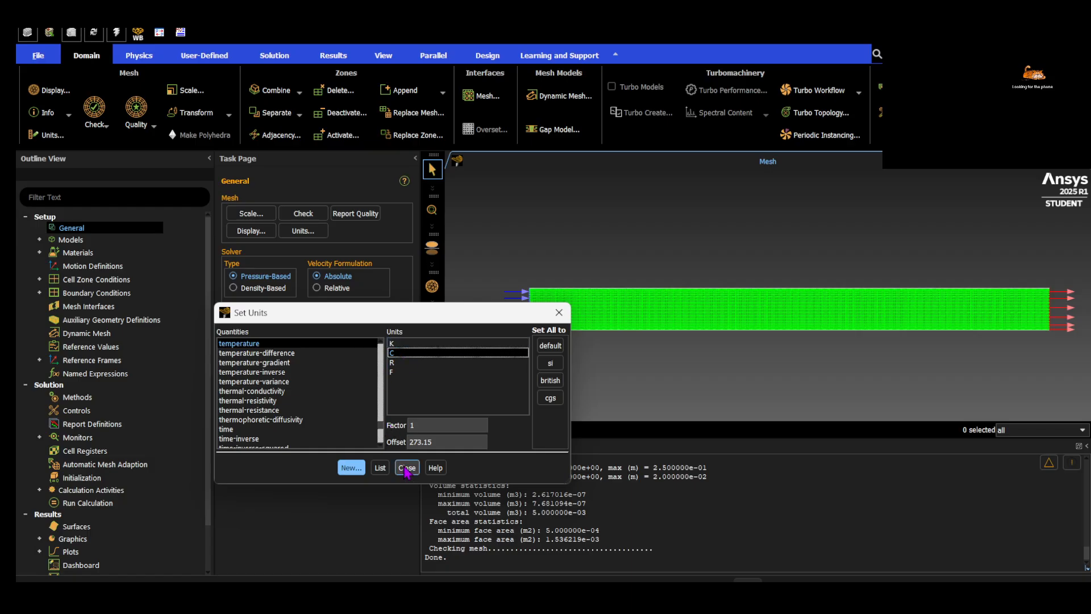
{"action": "left_click", "coordinate": [407, 467]}
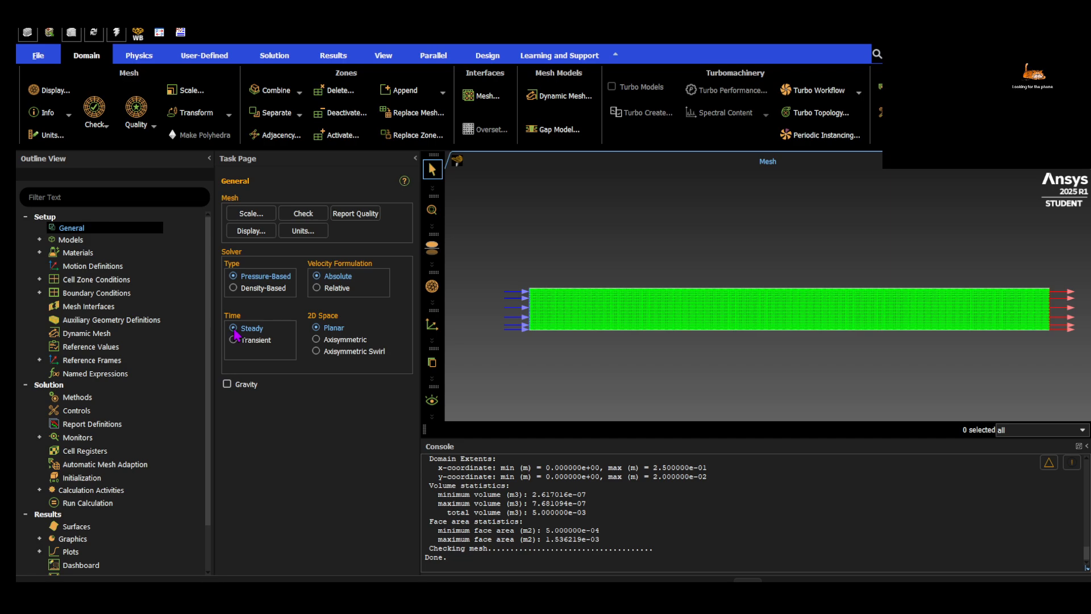
Switch the solver time setting to Transient and back to Steady
{"action": "left_click", "coordinate": [236, 339]}
{"action": "left_click", "coordinate": [236, 332]}
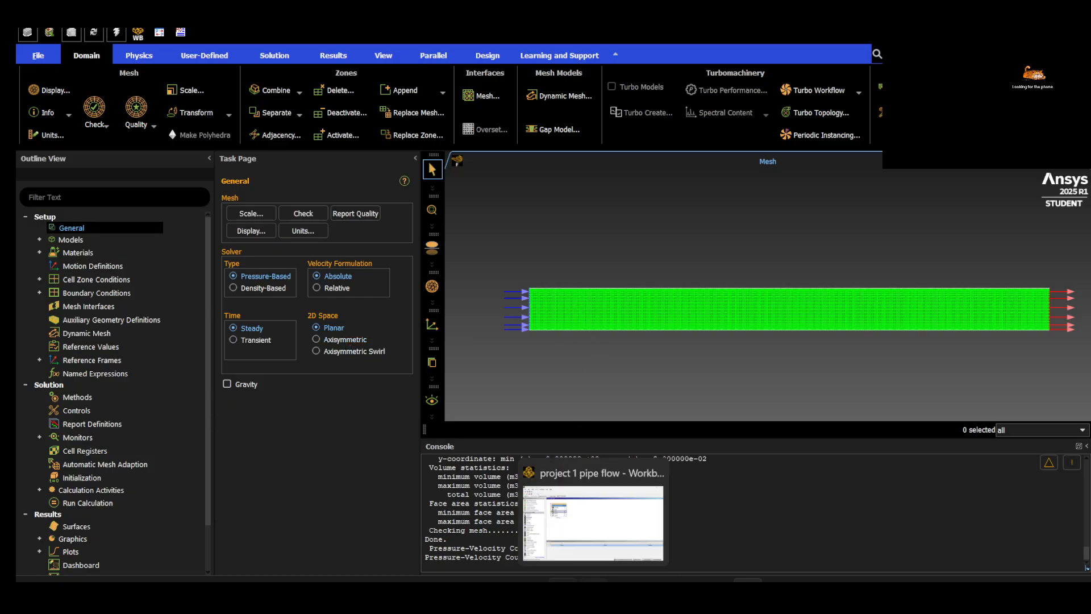
Switch to Paint and draw a rectangle about 380 × 72 px in the empty area above the existing sketches
{"action": "left_click", "coordinate": [563, 593]}
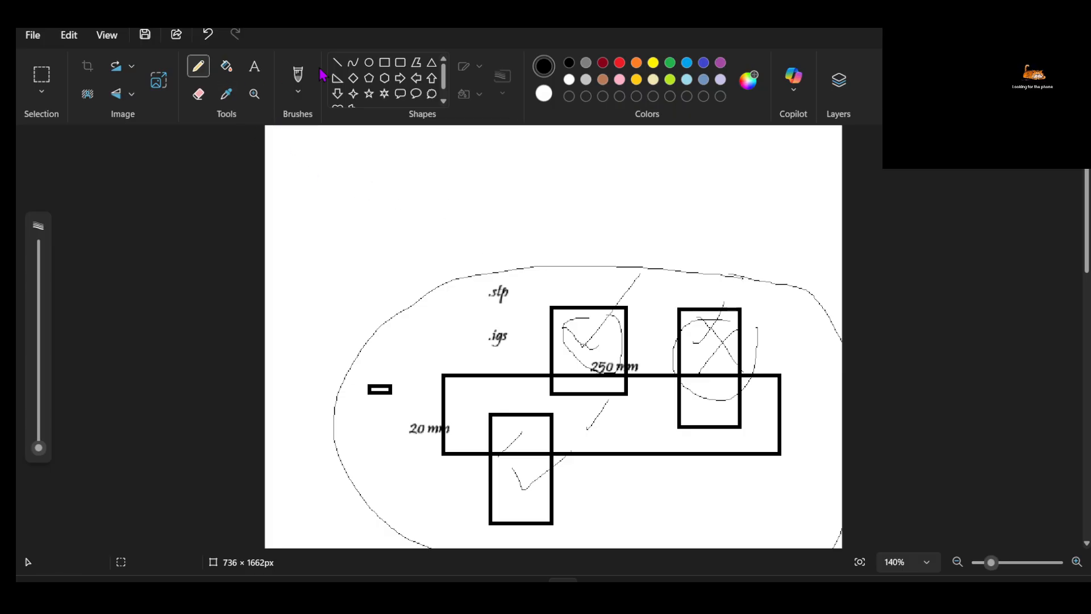
{"action": "left_click", "coordinate": [384, 62]}
{"action": "left_click_drag", "start_coordinate": [347, 161], "coordinate": [645, 218]}
{"action": "left_click", "coordinate": [177, 216]}
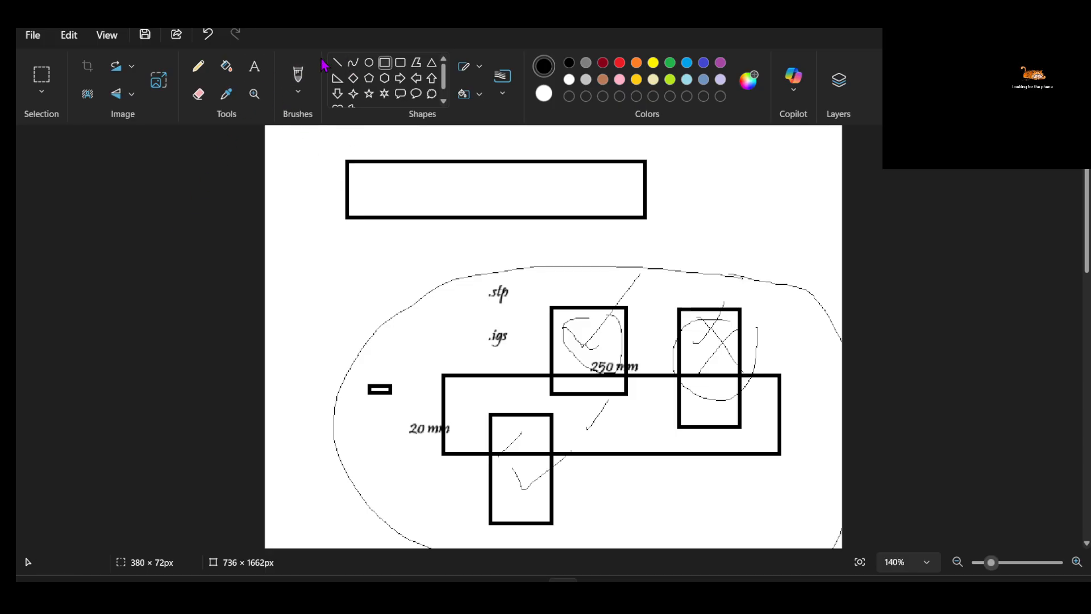
Undo the thin rectangle drawn inside the new one, and draw a horizontal midline about 378 px long across it
{"action": "left_click_drag", "start_coordinate": [348, 188], "coordinate": [658, 201]}
{"action": "key", "text": "ctrl+z"}
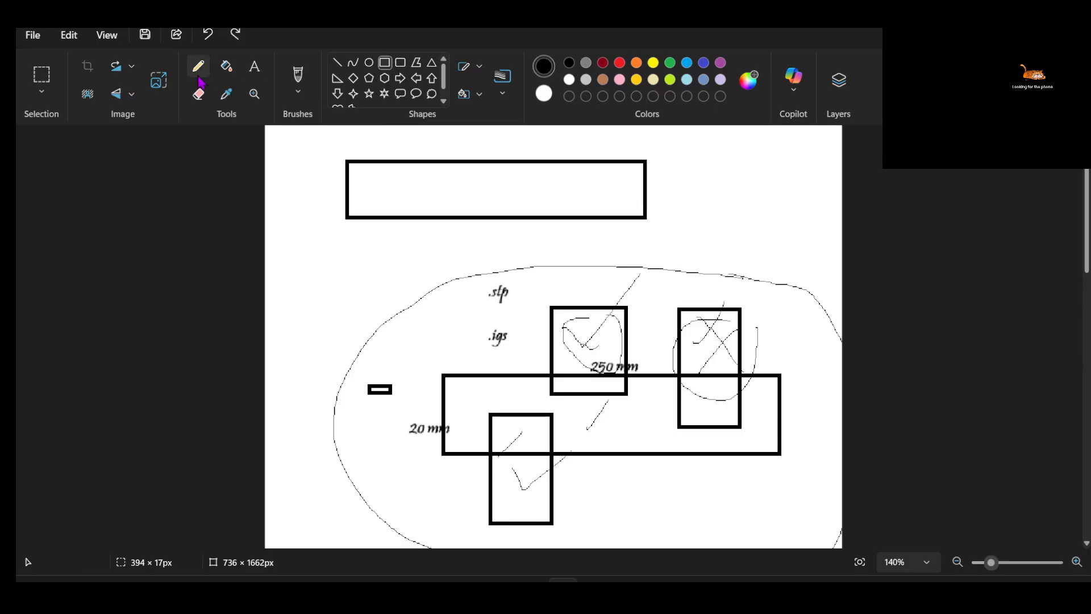
{"action": "left_click", "coordinate": [338, 62]}
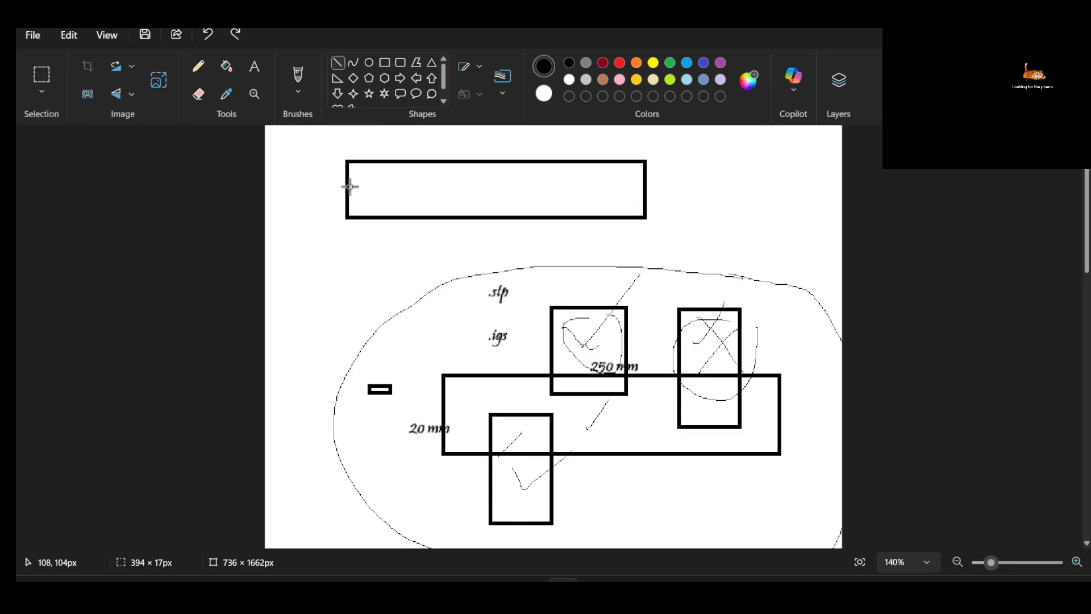
{"action": "mouse_move", "coordinate": [349, 187]}
{"action": "left_mouse_down"}
{"action": "mouse_move", "coordinate": [597, 203]}
{"action": "mouse_move", "coordinate": [644, 186]}
{"action": "left_mouse_up"}
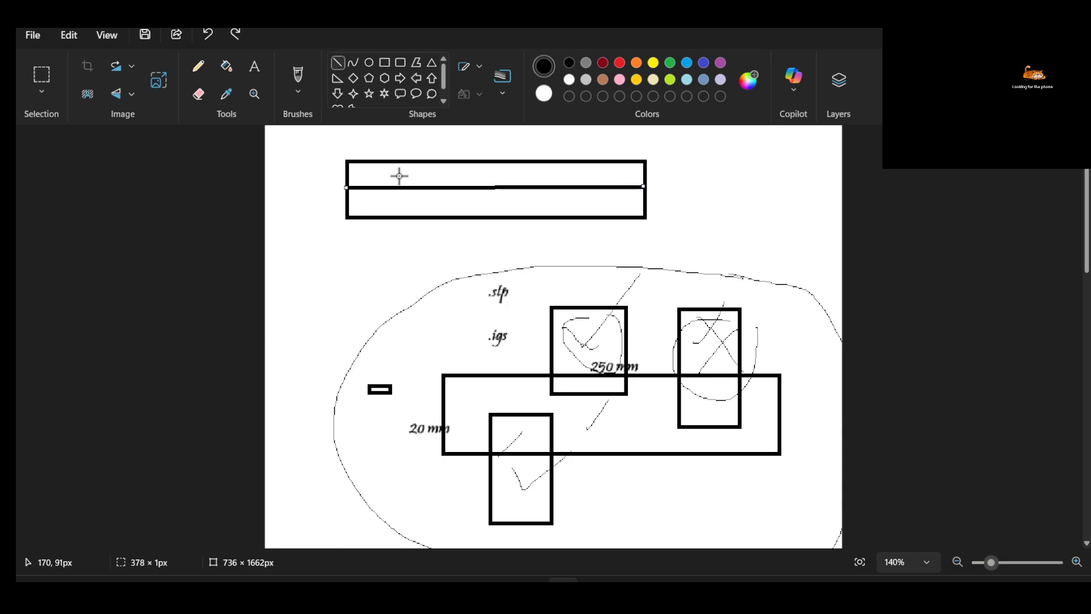
Shade the rectangle's upper half with the pencil and sketch a freehand axis through its middle, extending past both ends
{"action": "left_click", "coordinate": [199, 66]}
{"action": "mouse_move", "coordinate": [362, 179]}
{"action": "left_mouse_down"}
{"action": "mouse_move", "coordinate": [547, 166]}
{"action": "mouse_move", "coordinate": [595, 186]}
{"action": "left_mouse_up"}
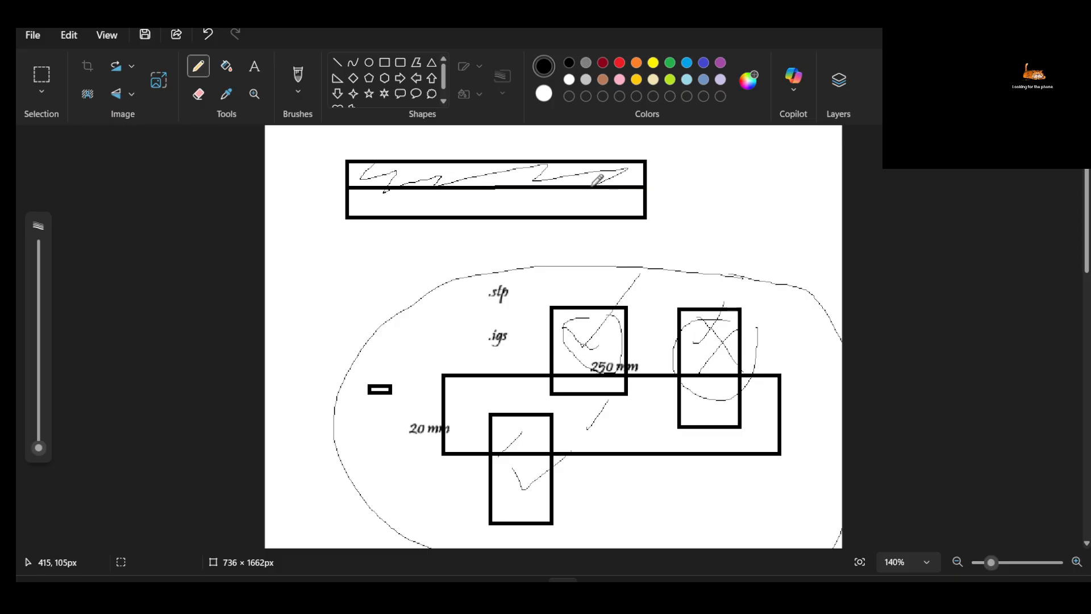
{"action": "left_click_drag", "start_coordinate": [297, 192], "coordinate": [671, 190]}
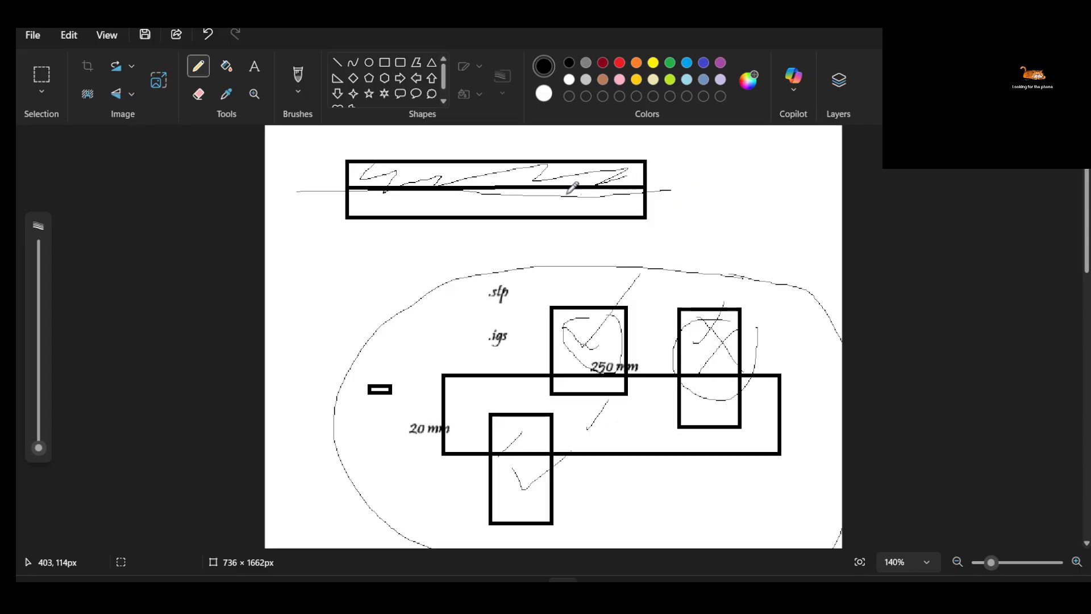
{"action": "mouse_move", "coordinate": [382, 170]}
{"action": "left_mouse_down"}
{"action": "mouse_move", "coordinate": [468, 177]}
{"action": "mouse_move", "coordinate": [392, 175]}
{"action": "mouse_move", "coordinate": [392, 208]}
{"action": "mouse_move", "coordinate": [402, 204]}
{"action": "left_mouse_up"}
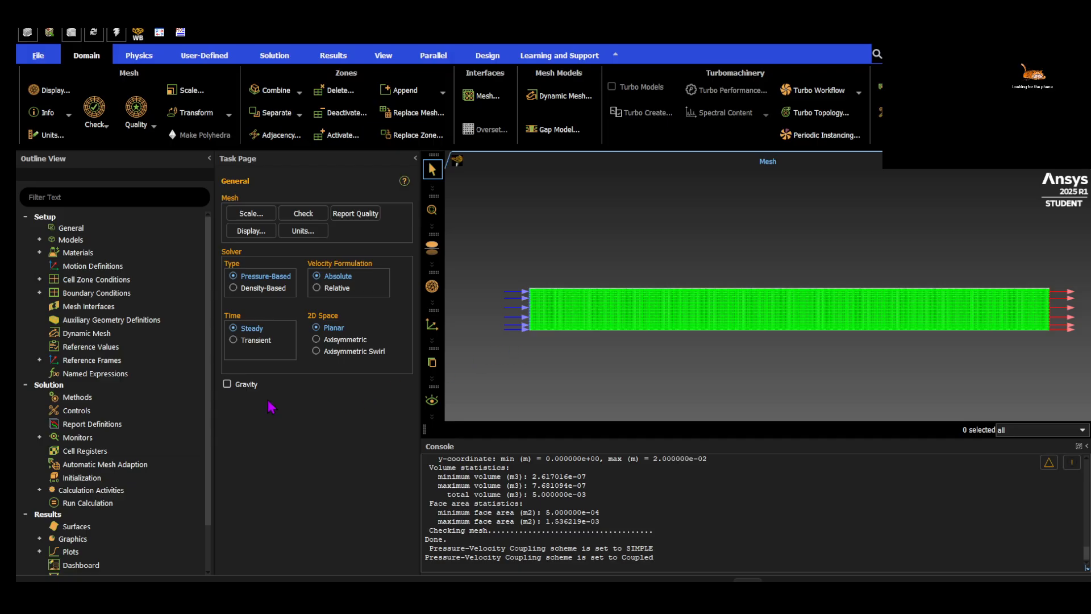
Return to Fluent and enable gravity in the General setup
{"action": "left_click", "coordinate": [228, 385]}
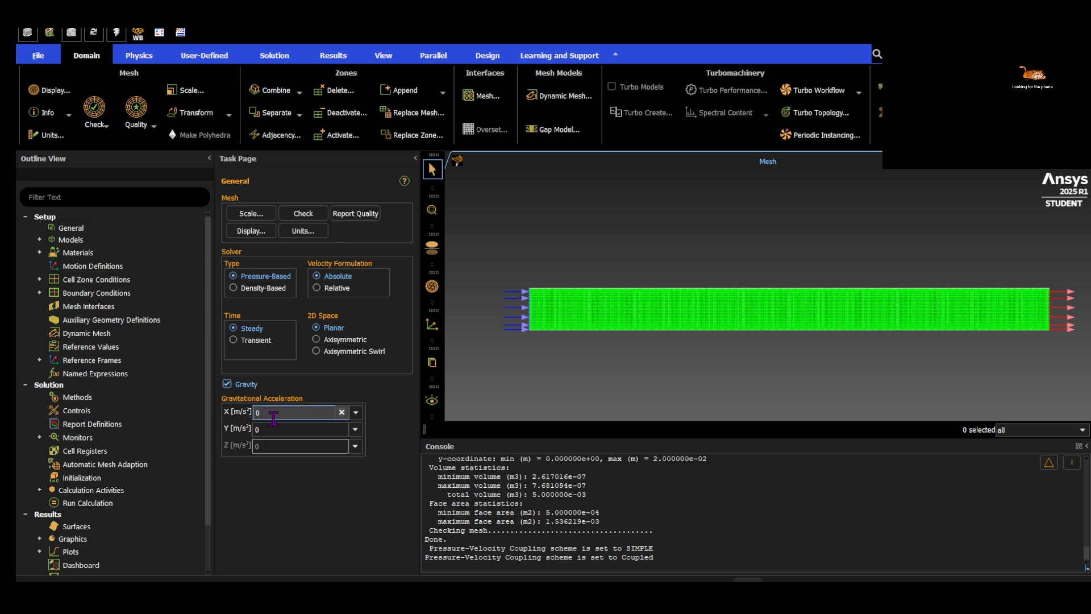
{"action": "left_click", "coordinate": [258, 429]}
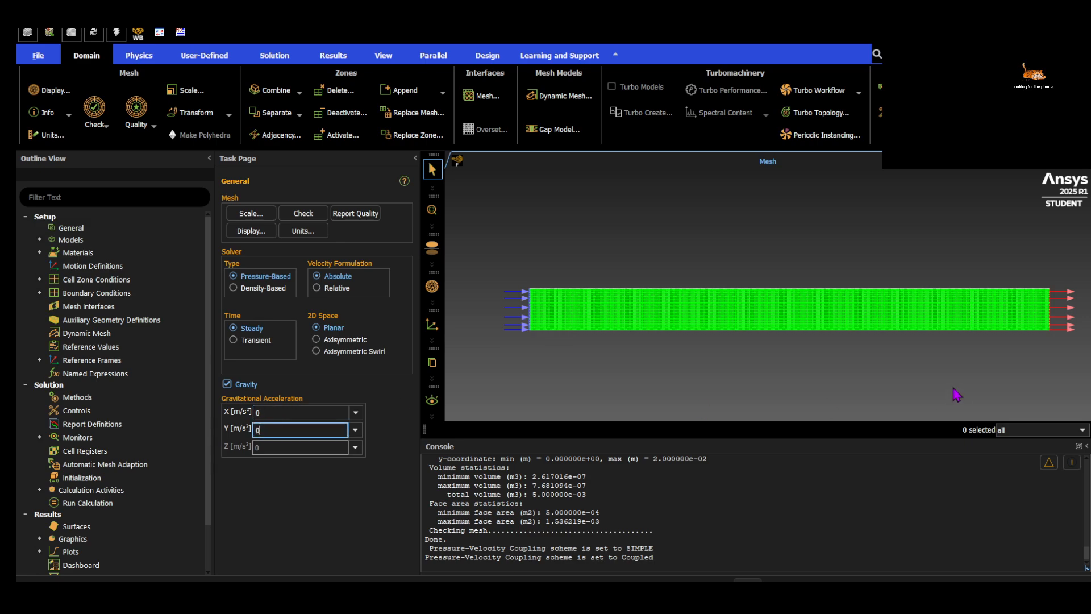
{"action": "scroll", "coordinate": [857, 359], "scroll_direction": "up", "scroll_amount": 5}
{"action": "scroll", "coordinate": [870, 369], "scroll_direction": "down", "scroll_amount": 9}
{"action": "left_click_drag", "start_coordinate": [854, 368], "coordinate": [675, 318]}
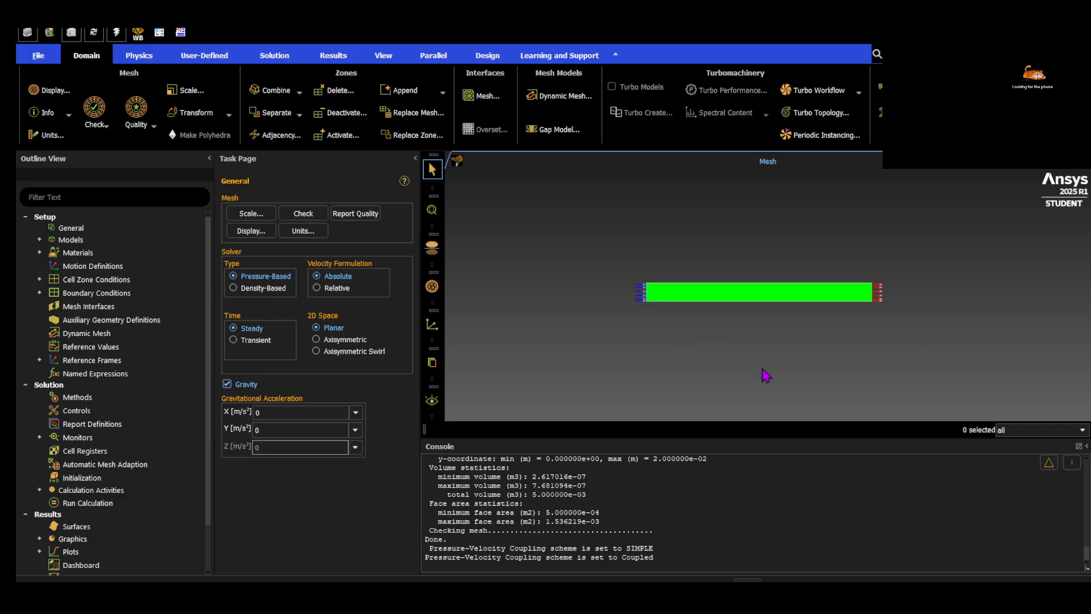
{"action": "left_click", "coordinate": [1010, 433]}
{"action": "left_click", "coordinate": [1015, 451]}
{"action": "left_click", "coordinate": [1016, 435]}
{"action": "left_click", "coordinate": [1003, 442]}
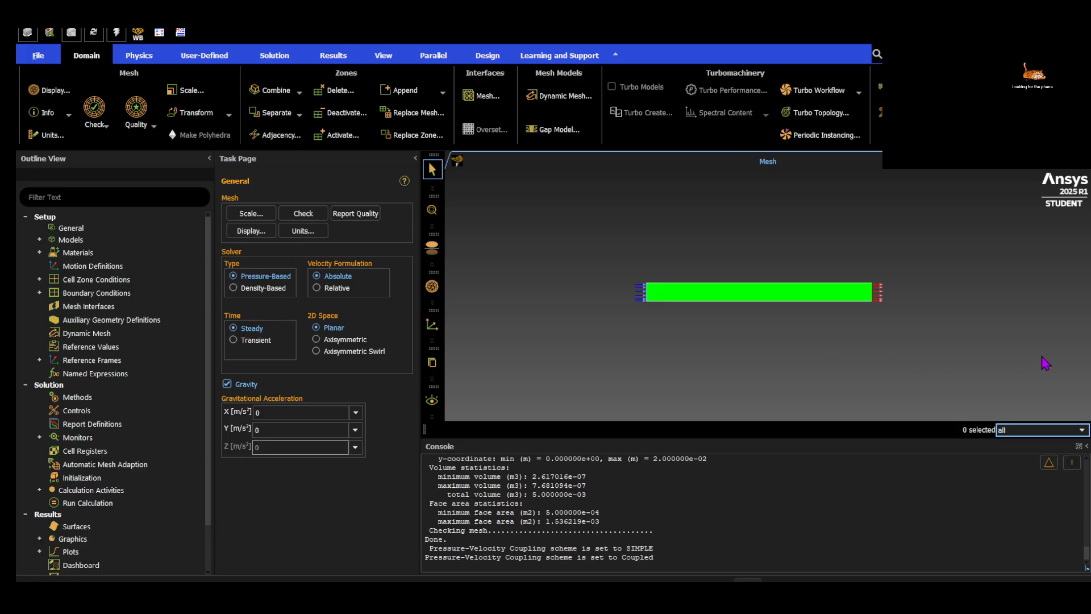
{"action": "left_click_drag", "start_coordinate": [1048, 312], "coordinate": [948, 351]}
{"action": "left_click_drag", "start_coordinate": [810, 336], "coordinate": [749, 274]}
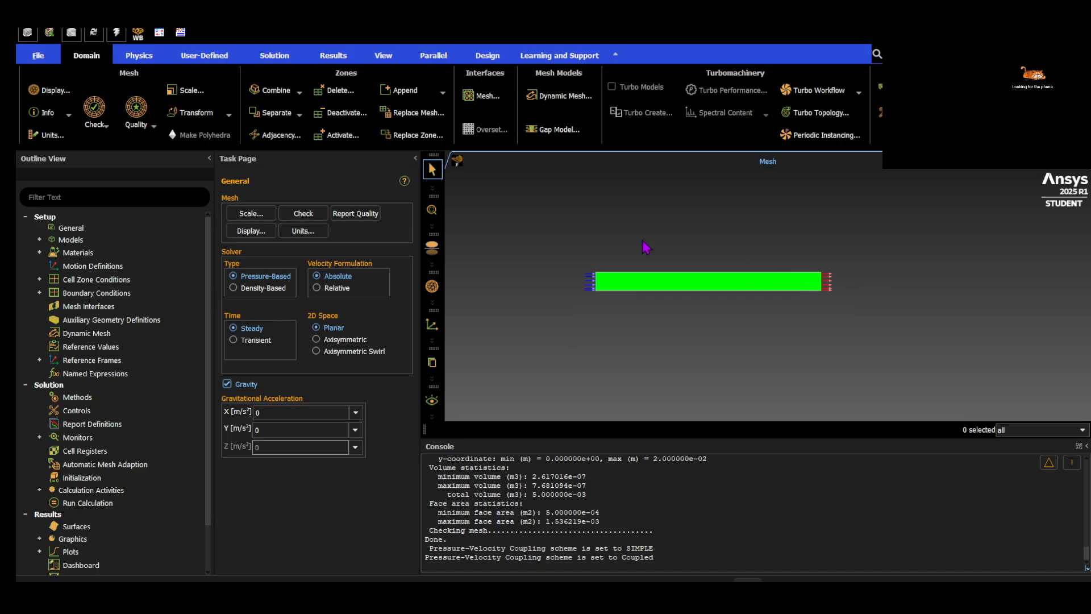
{"action": "left_click_drag", "start_coordinate": [480, 272], "coordinate": [828, 316]}
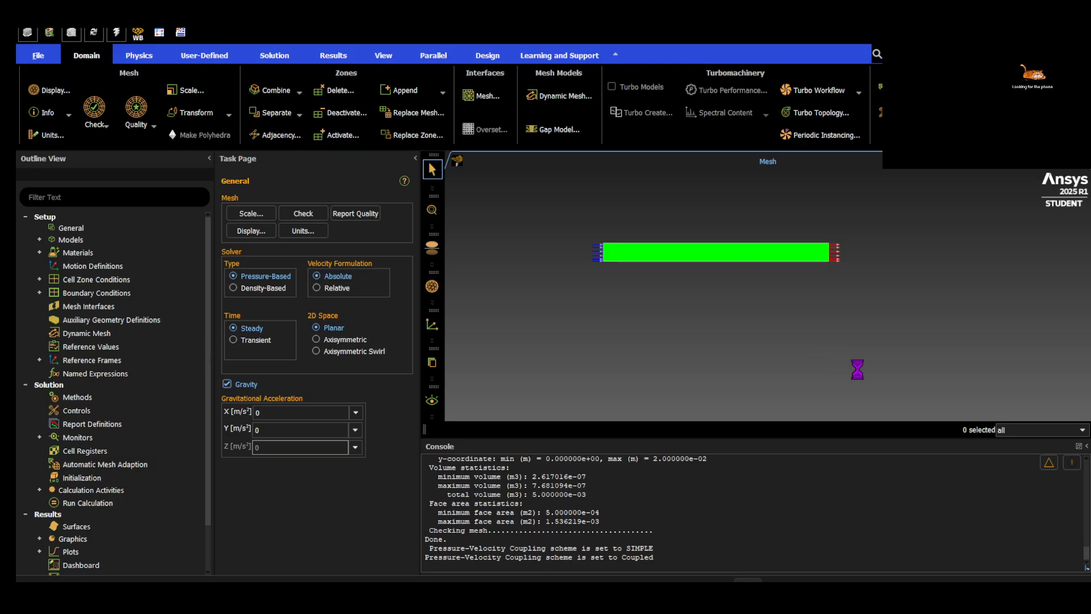
Try a Y gravitational acceleration of -9.81 m/s², and turn gravity off again
{"action": "left_click", "coordinate": [264, 428]}
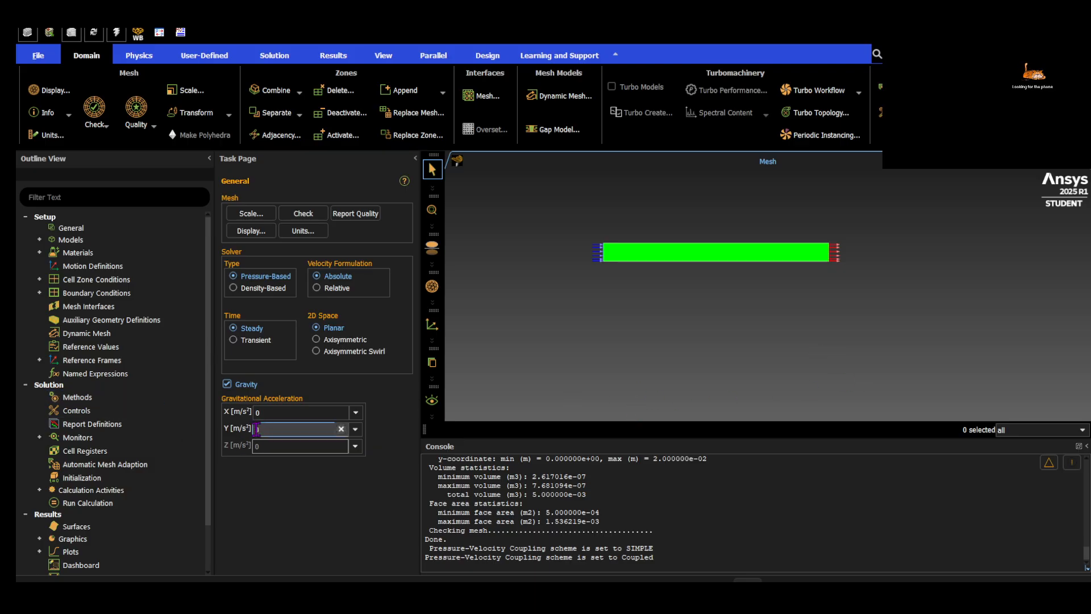
{"action": "double_click", "coordinate": [263, 428]}
{"action": "left_click", "coordinate": [263, 450]}
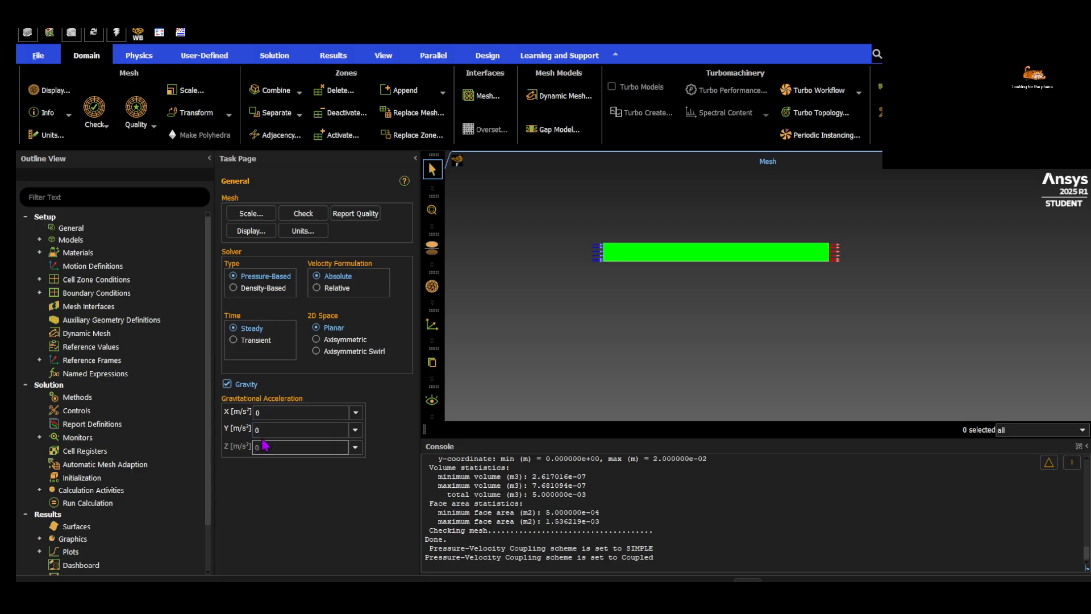
{"action": "left_click_drag", "start_coordinate": [260, 428], "coordinate": [211, 429]}
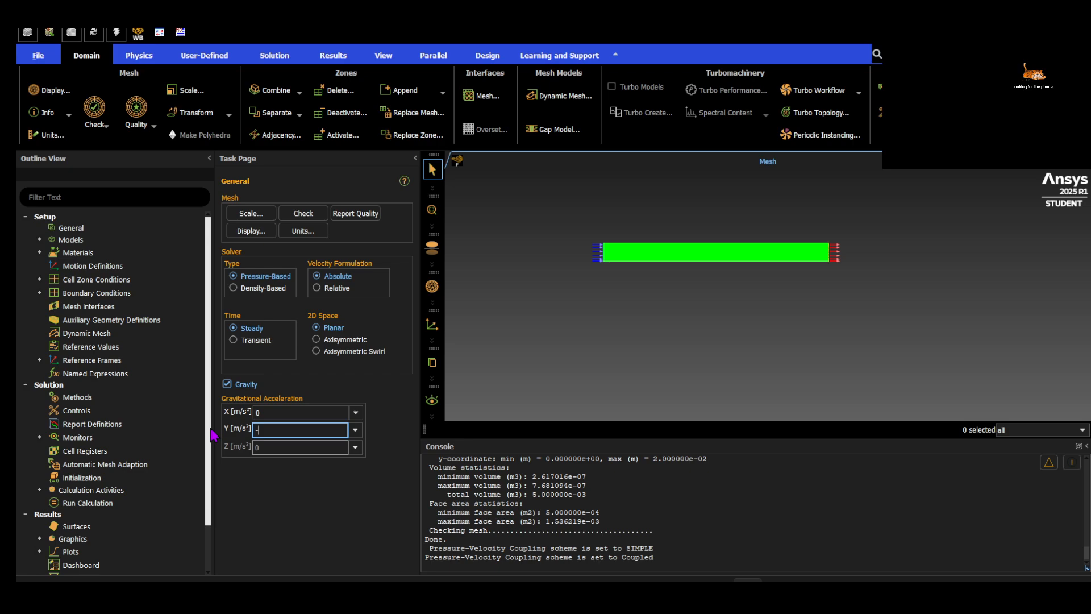
{"action": "key", "text": "BackSpace"}
{"action": "type", "text": "9.81"}
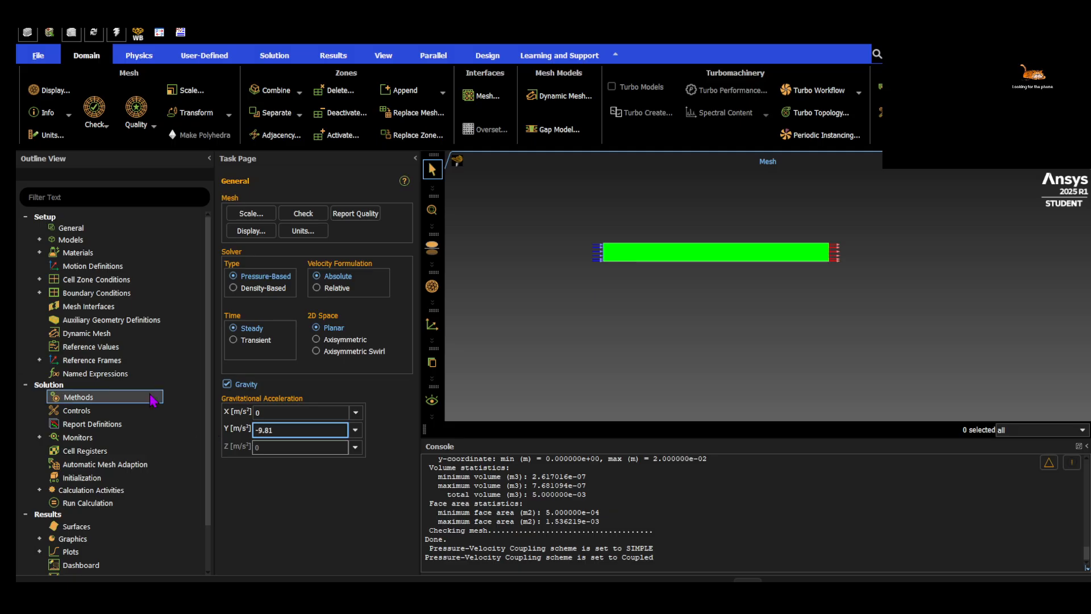
{"action": "left_click", "coordinate": [227, 384]}
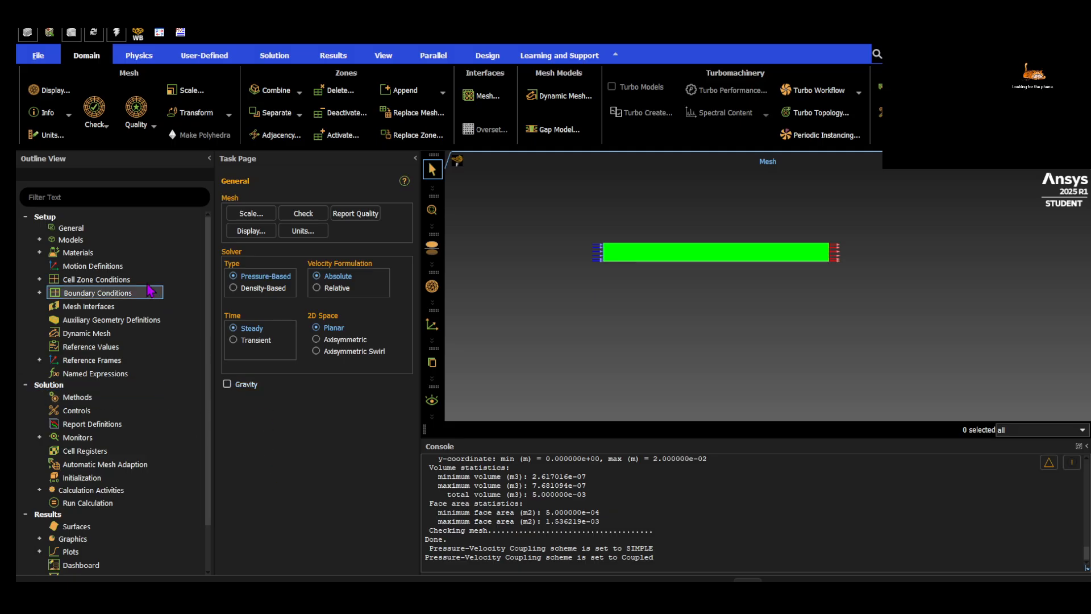
Enable the Energy equation in the physics models
{"action": "left_click", "coordinate": [39, 239]}
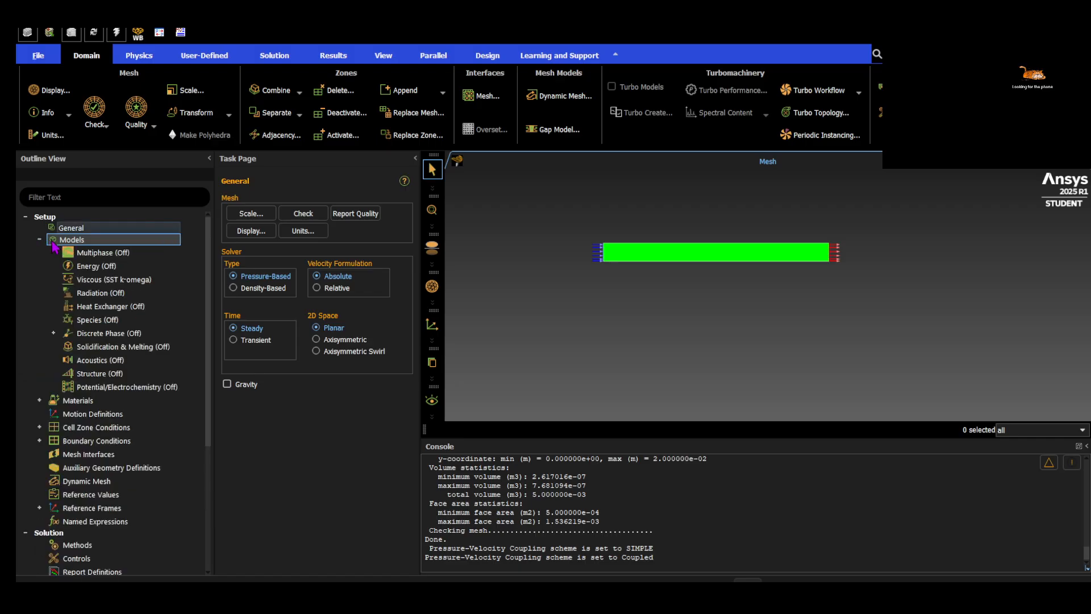
{"action": "double_click", "coordinate": [130, 271]}
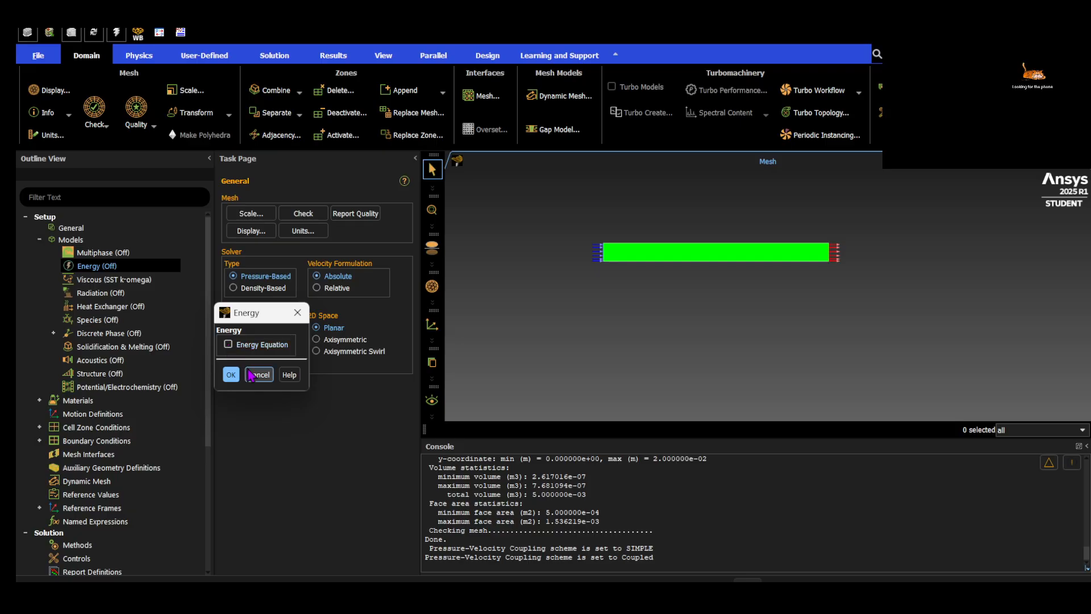
{"action": "left_click", "coordinate": [228, 345]}
{"action": "left_click", "coordinate": [234, 372]}
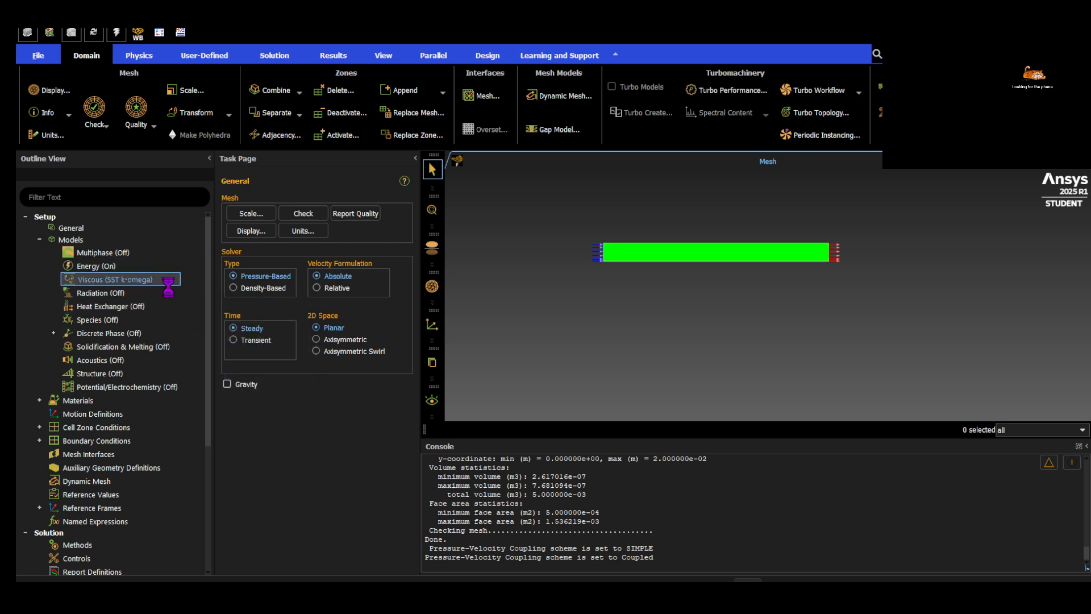
Change the viscous model to Laminar
{"action": "double_click", "coordinate": [127, 281]}
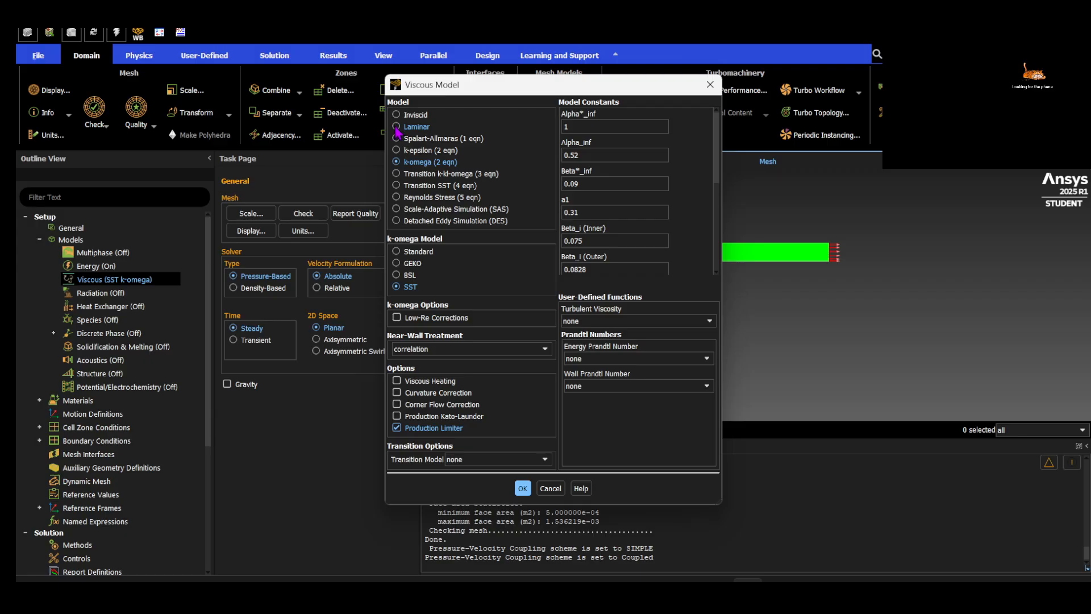
{"action": "left_click", "coordinate": [397, 128]}
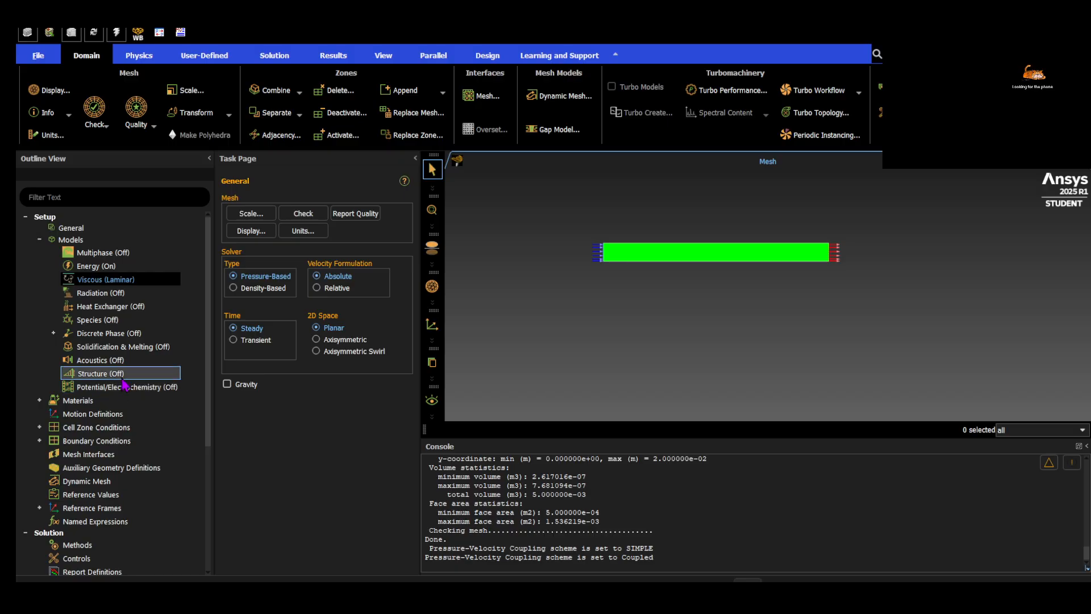
{"action": "left_click", "coordinate": [39, 239]}
Copy the fluid water-liquid (h2o<l>) from the Fluent material database into the case
{"action": "left_click", "coordinate": [40, 252]}
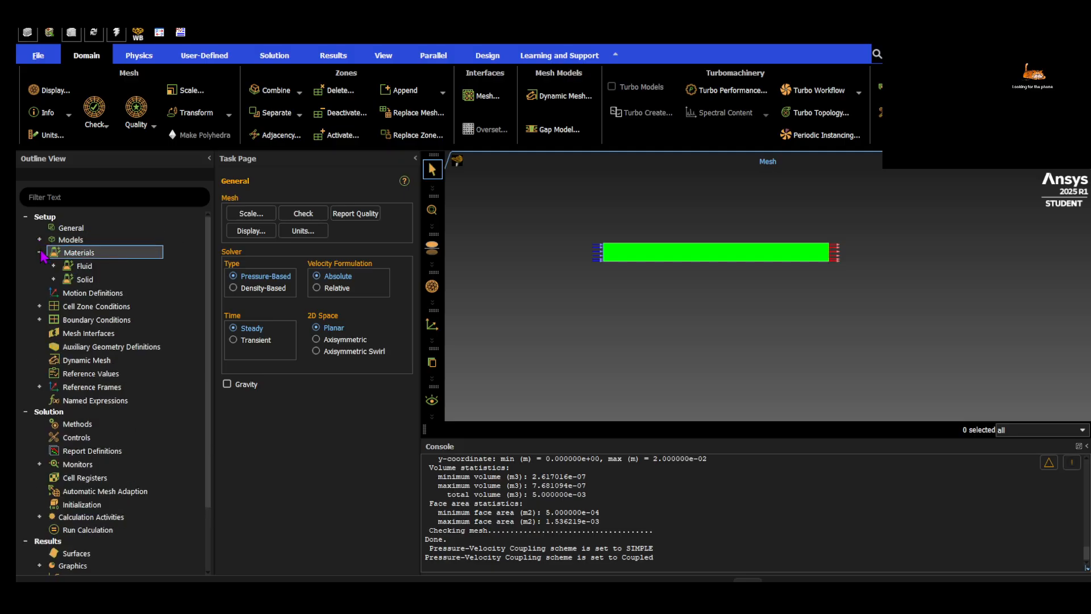
{"action": "double_click", "coordinate": [79, 252]}
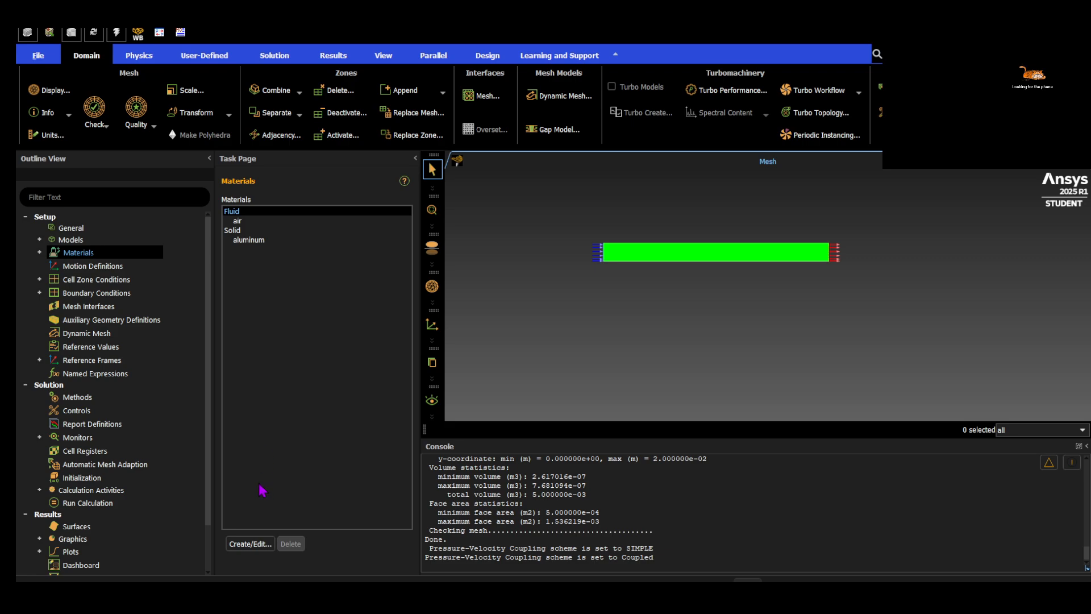
{"action": "left_click", "coordinate": [250, 544]}
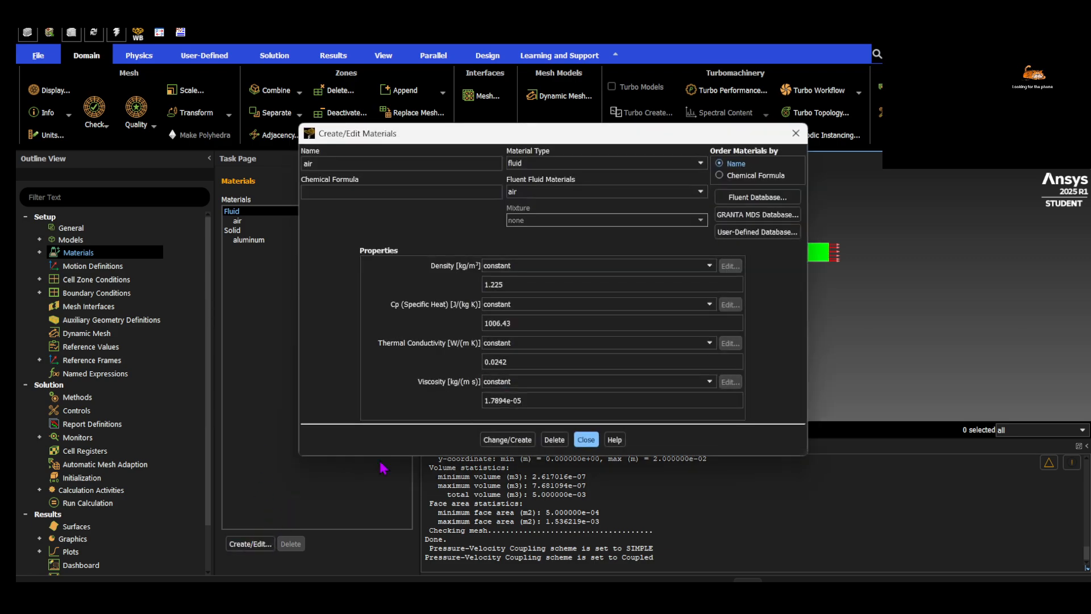
{"action": "left_click_drag", "start_coordinate": [363, 166], "coordinate": [247, 154]}
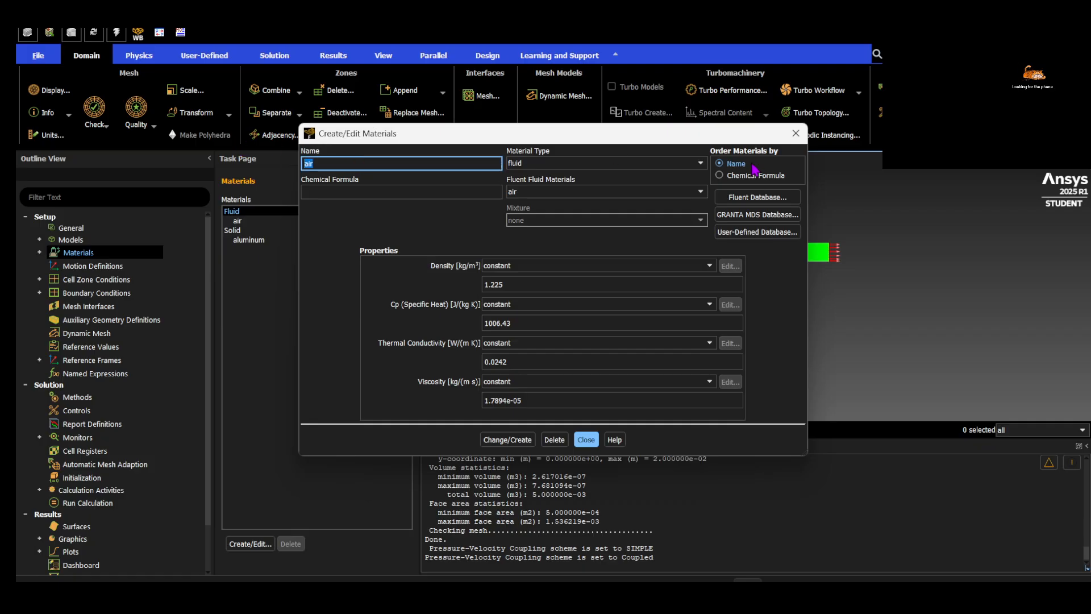
{"action": "left_click", "coordinate": [753, 199]}
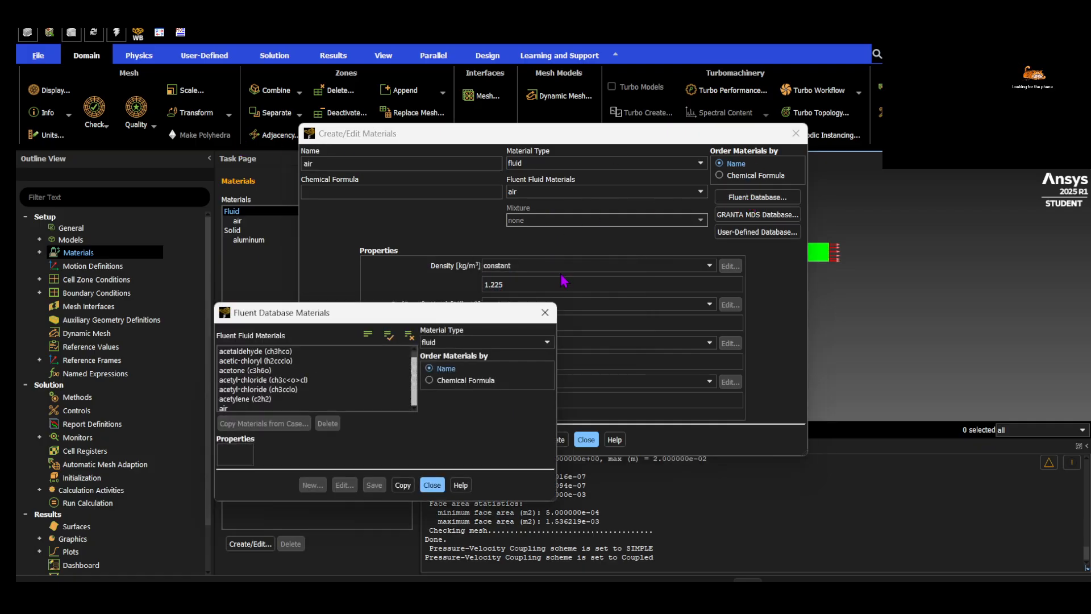
{"action": "scroll", "coordinate": [278, 376], "scroll_direction": "down", "scroll_amount": 2}
{"action": "left_click", "coordinate": [279, 361]}
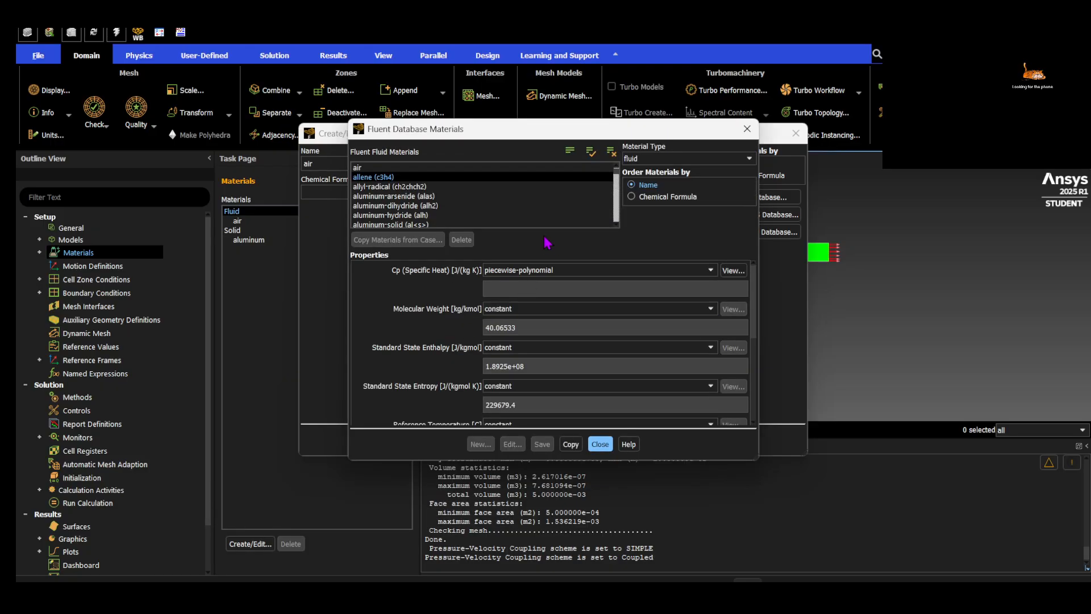
{"action": "left_click", "coordinate": [394, 178]}
{"action": "key", "text": "w"}
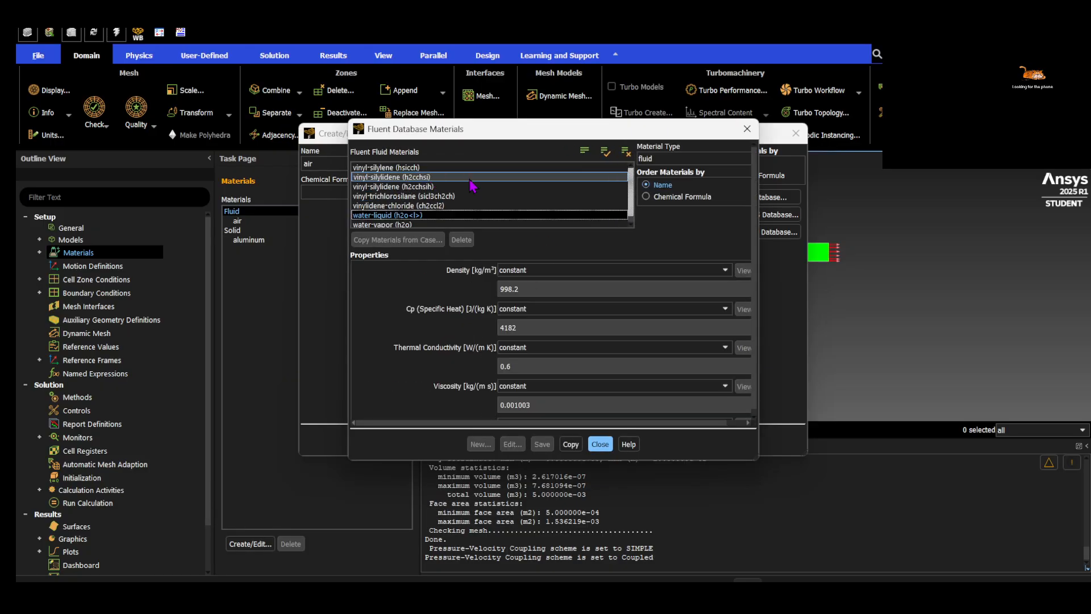
{"action": "scroll", "coordinate": [419, 223], "scroll_direction": "down", "scroll_amount": 1}
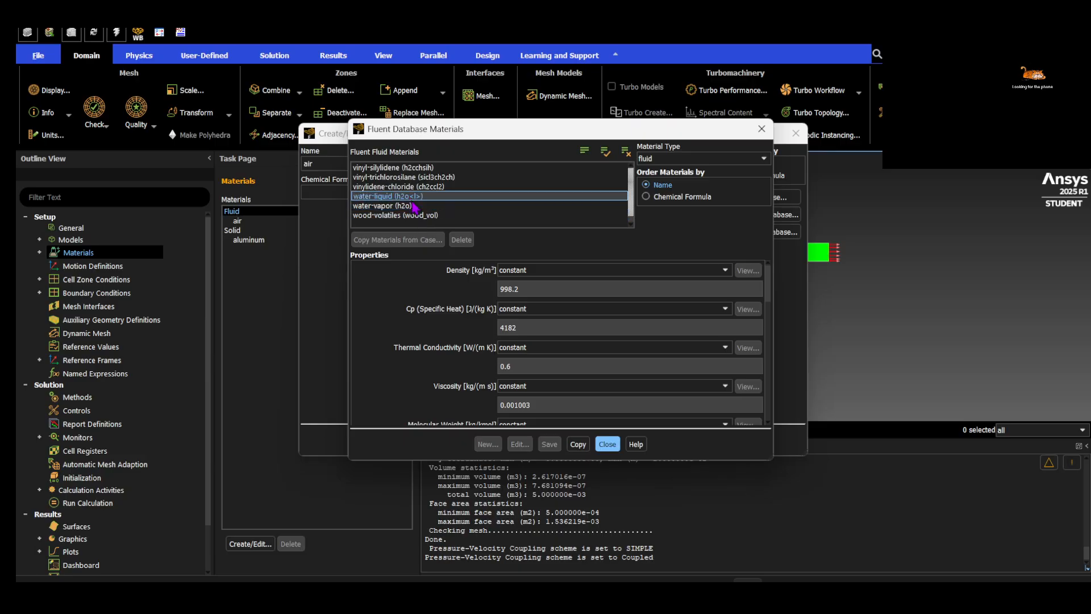
{"action": "left_click", "coordinate": [578, 445]}
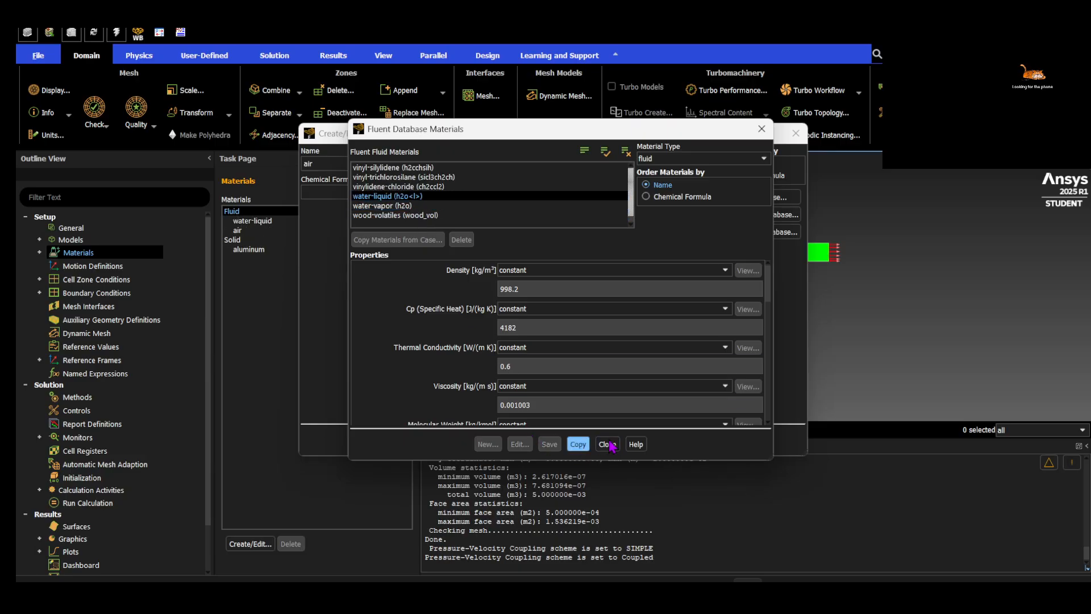
{"action": "left_click", "coordinate": [607, 444]}
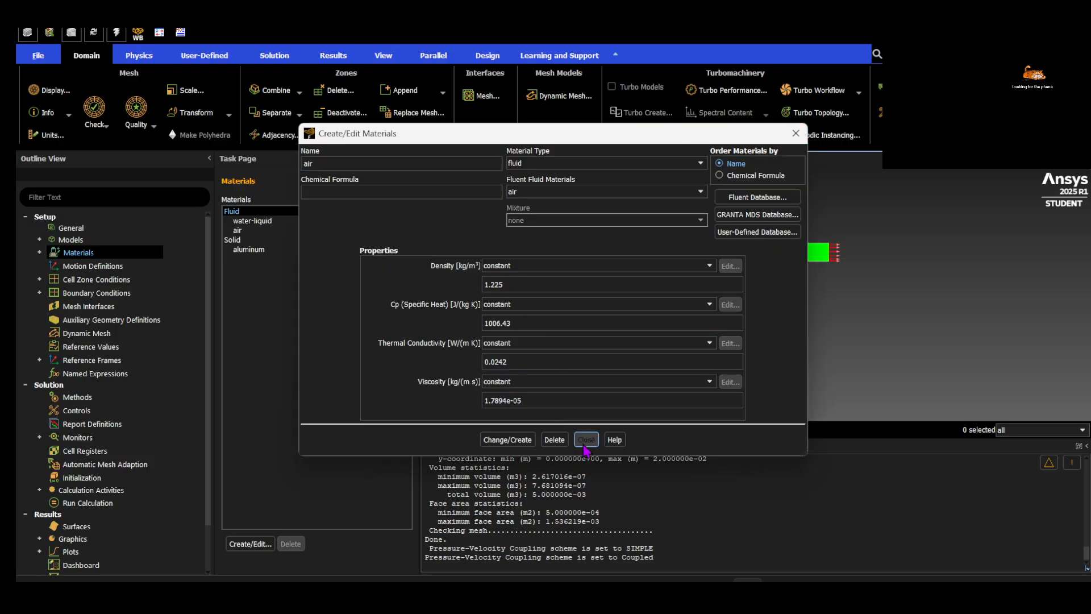
{"action": "left_click", "coordinate": [586, 440]}
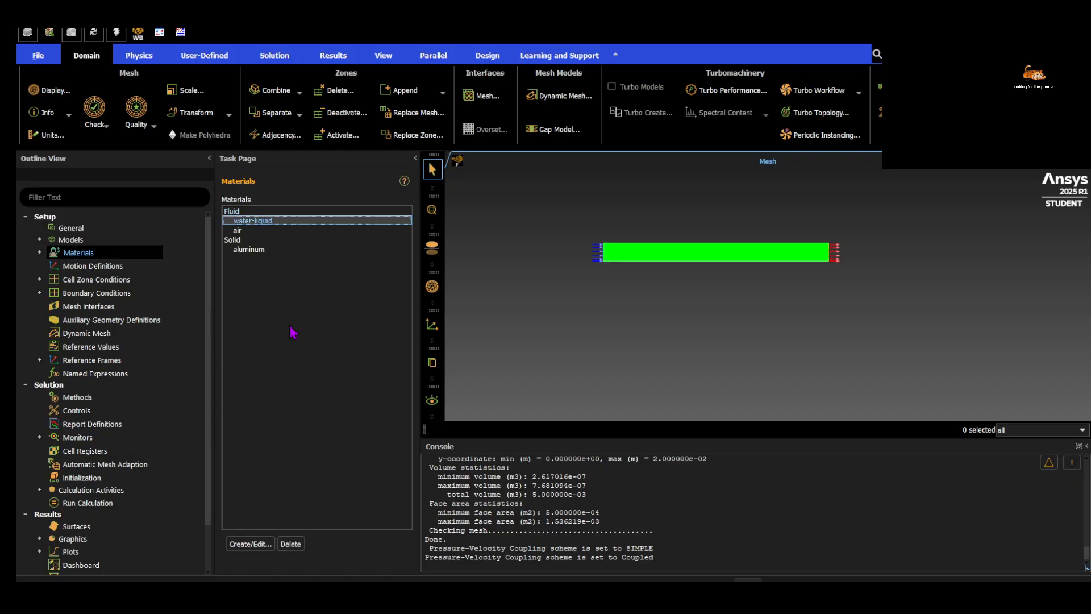
Review the density, specific heat and thermal conductivity of the water-liquid material without changing them
{"action": "left_click", "coordinate": [260, 545]}
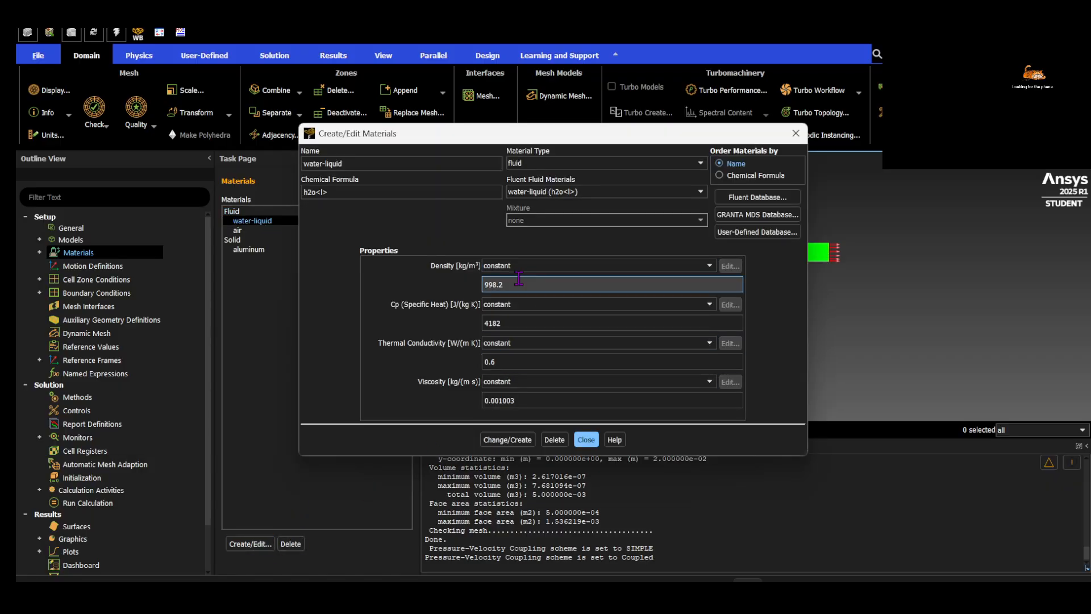
{"action": "double_click", "coordinate": [513, 282]}
{"action": "left_click_drag", "start_coordinate": [514, 320], "coordinate": [493, 322]}
{"action": "left_click", "coordinate": [530, 364]}
{"action": "left_click", "coordinate": [587, 440]}
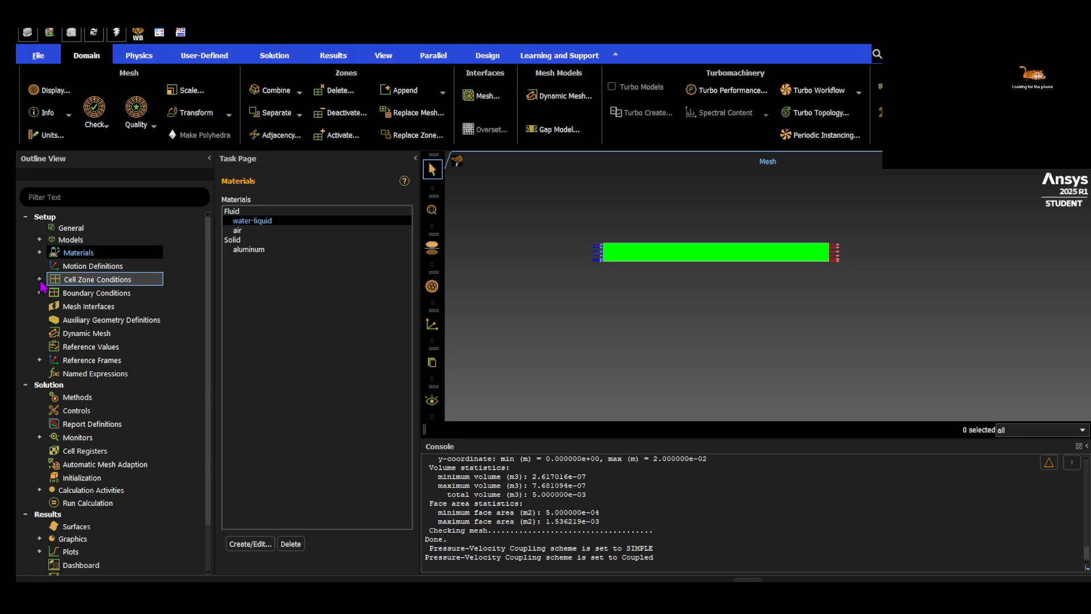
{"action": "left_click", "coordinate": [39, 279]}
{"action": "left_click", "coordinate": [54, 293]}
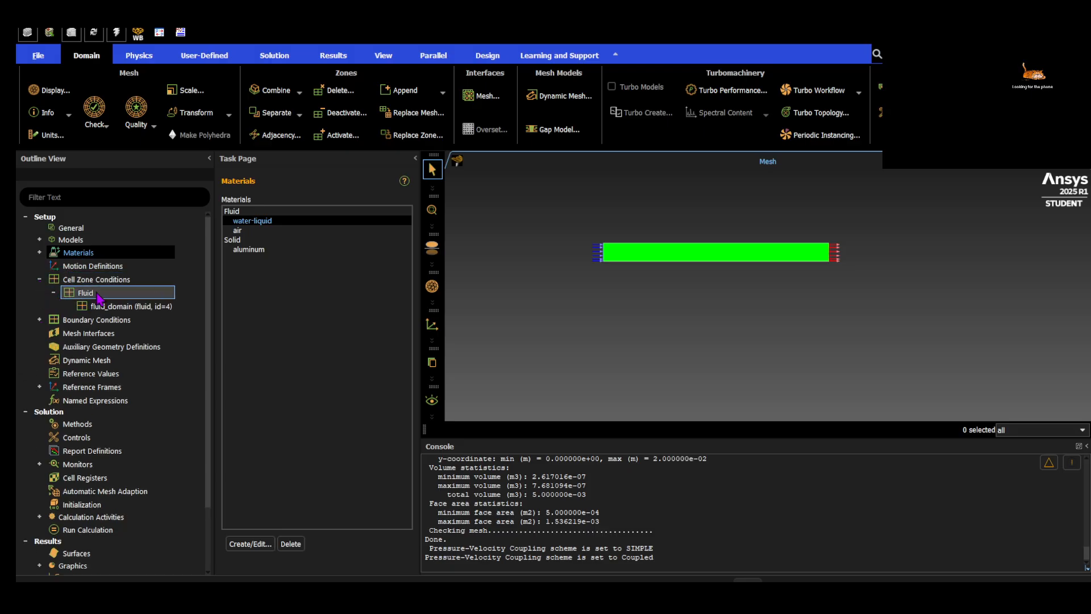
{"action": "double_click", "coordinate": [98, 294]}
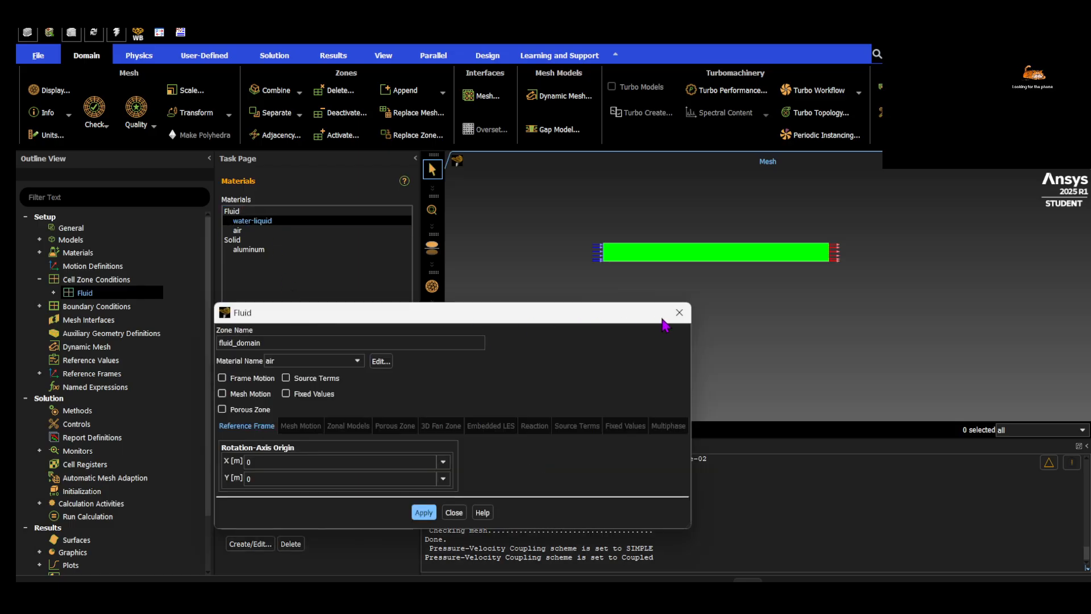
{"action": "left_click", "coordinate": [680, 313]}
{"action": "left_click", "coordinate": [54, 292]}
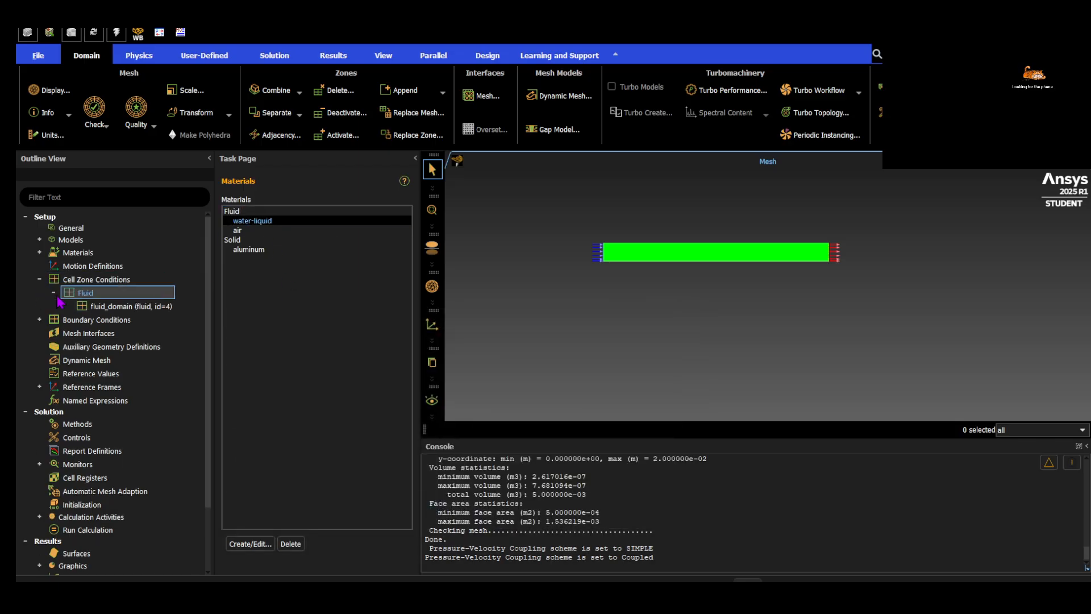
Keep the fluid_domain cell zone as type fluid and open its zone settings
{"action": "double_click", "coordinate": [102, 279]}
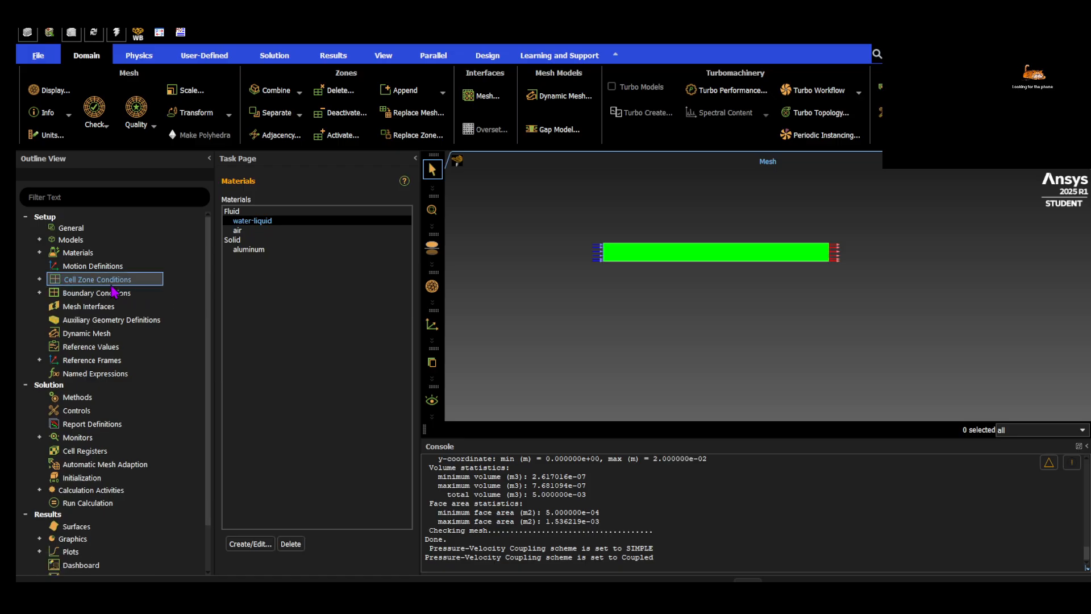
{"action": "left_click", "coordinate": [280, 220]}
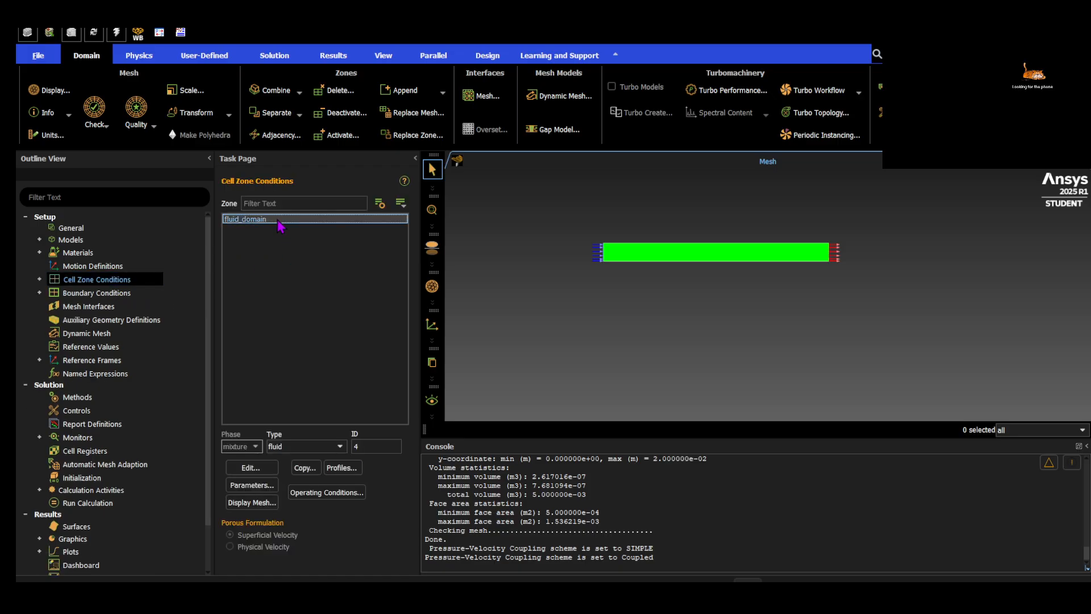
{"action": "left_click", "coordinate": [293, 447]}
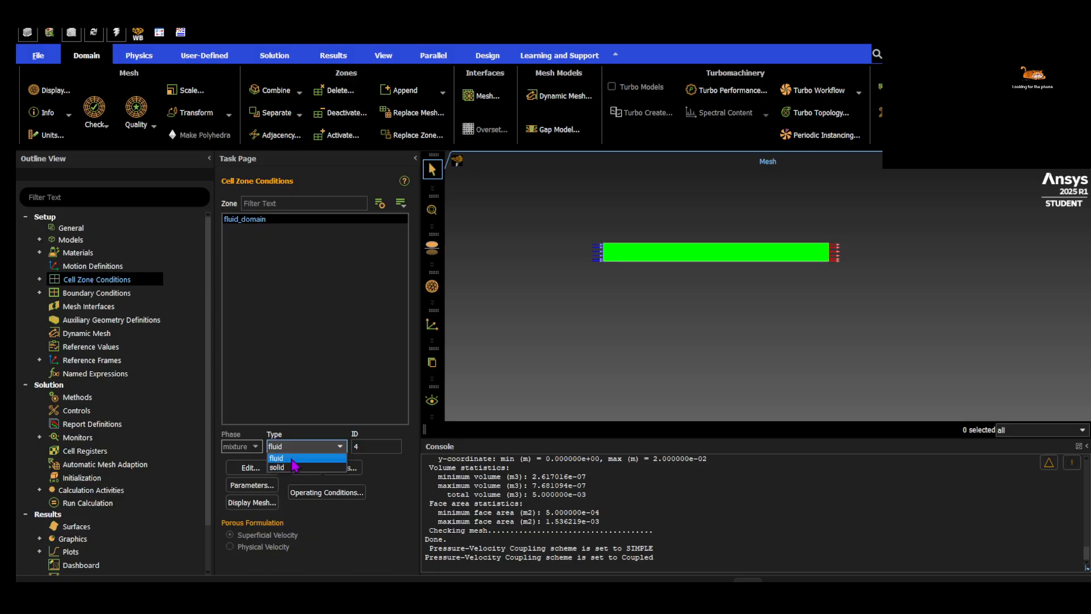
{"action": "left_click", "coordinate": [293, 459]}
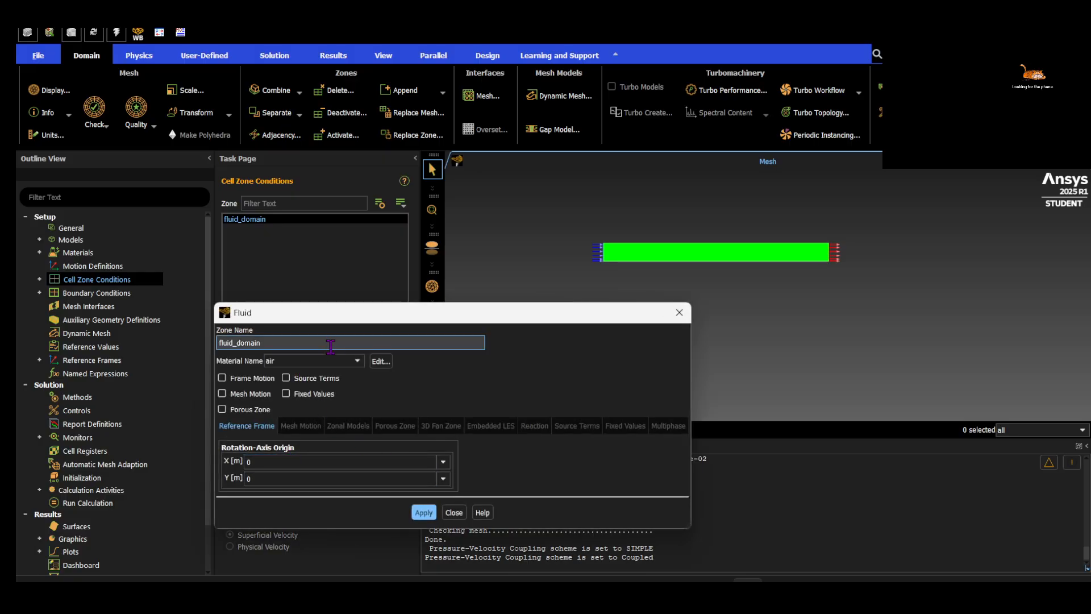
Assign water-liquid as the material of the fluid_domain zone and apply it
{"action": "left_click", "coordinate": [327, 361]}
{"action": "left_click", "coordinate": [321, 373]}
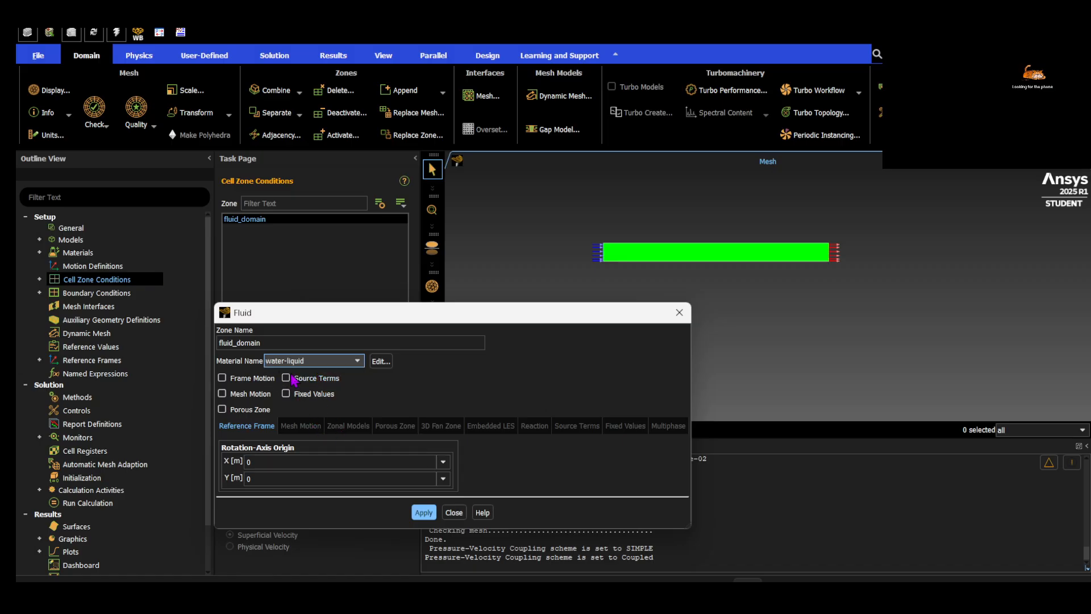
{"action": "left_click", "coordinate": [424, 514]}
{"action": "left_click", "coordinate": [429, 514]}
{"action": "left_click", "coordinate": [252, 343]}
{"action": "left_click", "coordinate": [298, 362]}
{"action": "left_click", "coordinate": [298, 376]}
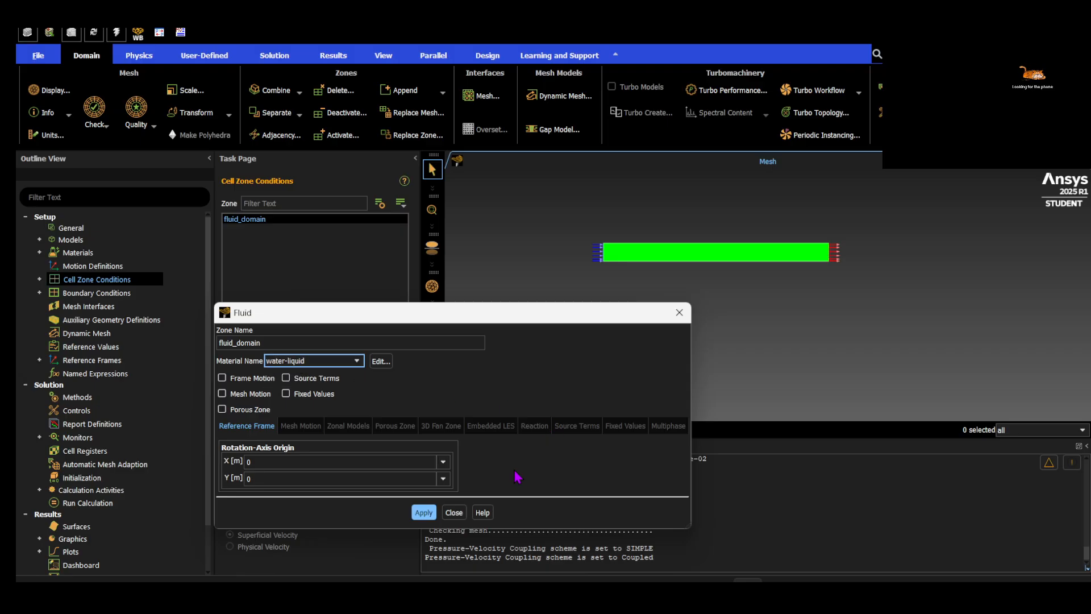
{"action": "left_click", "coordinate": [424, 513]}
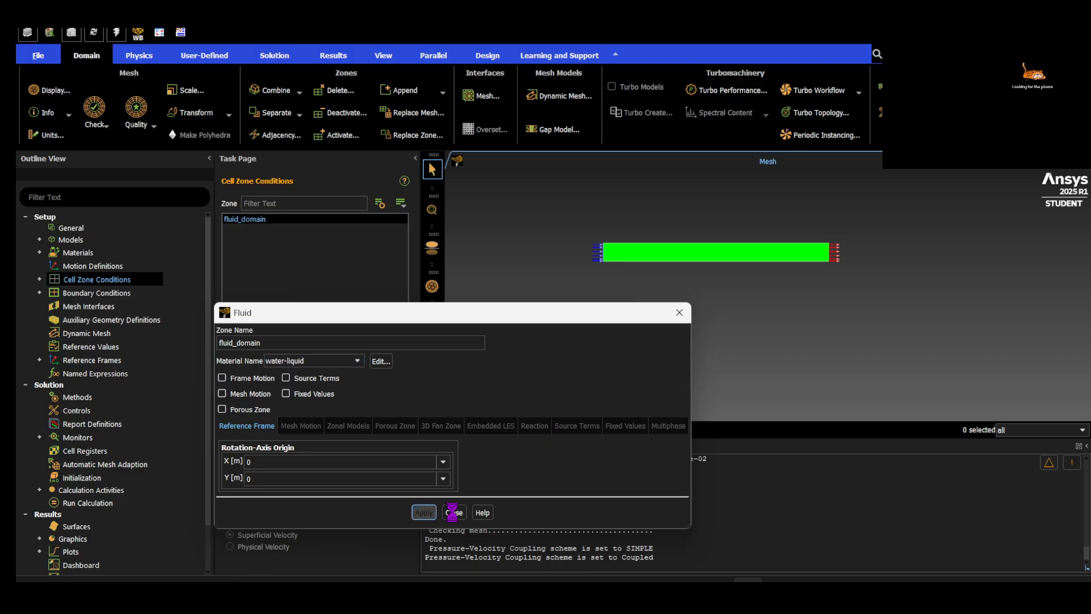
{"action": "left_click", "coordinate": [454, 512]}
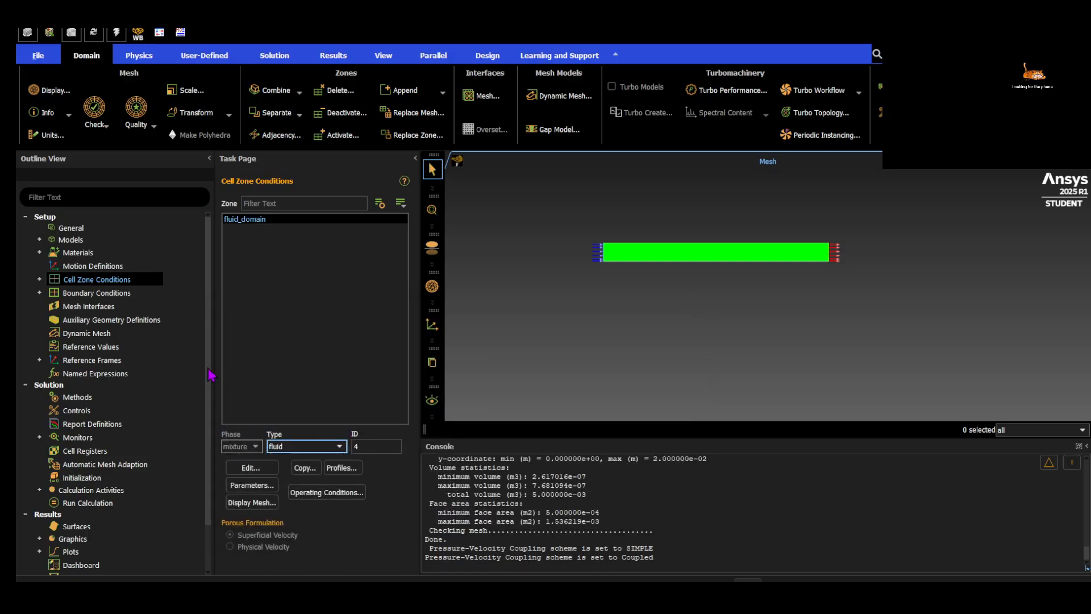
Display the boundary conditions and group the zone list by zone type
{"action": "left_click", "coordinate": [40, 293]}
{"action": "left_click", "coordinate": [80, 306]}
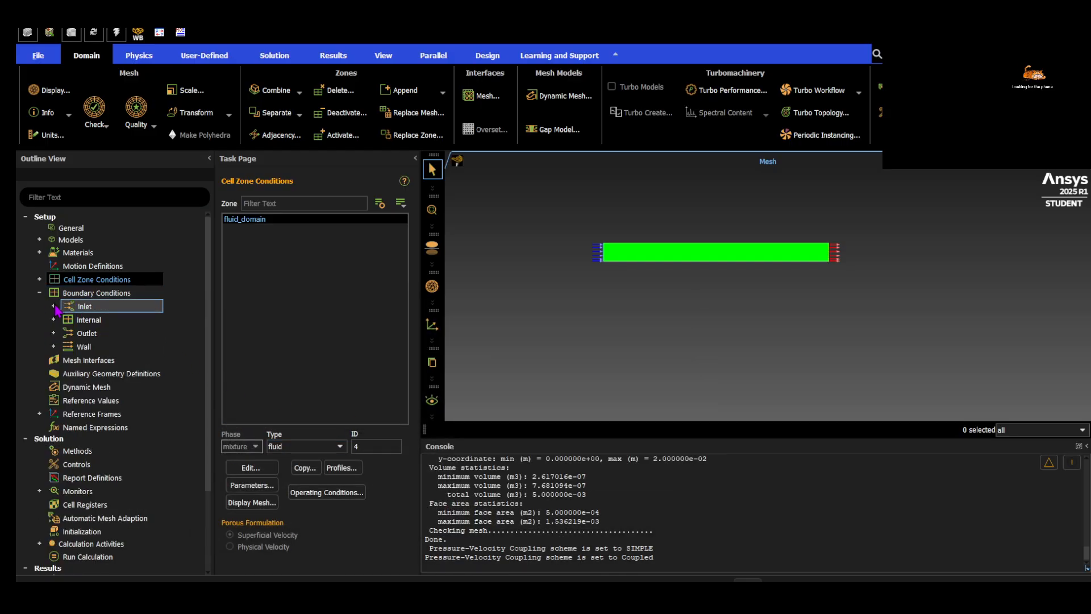
{"action": "left_click", "coordinate": [53, 306]}
{"action": "double_click", "coordinate": [80, 295]}
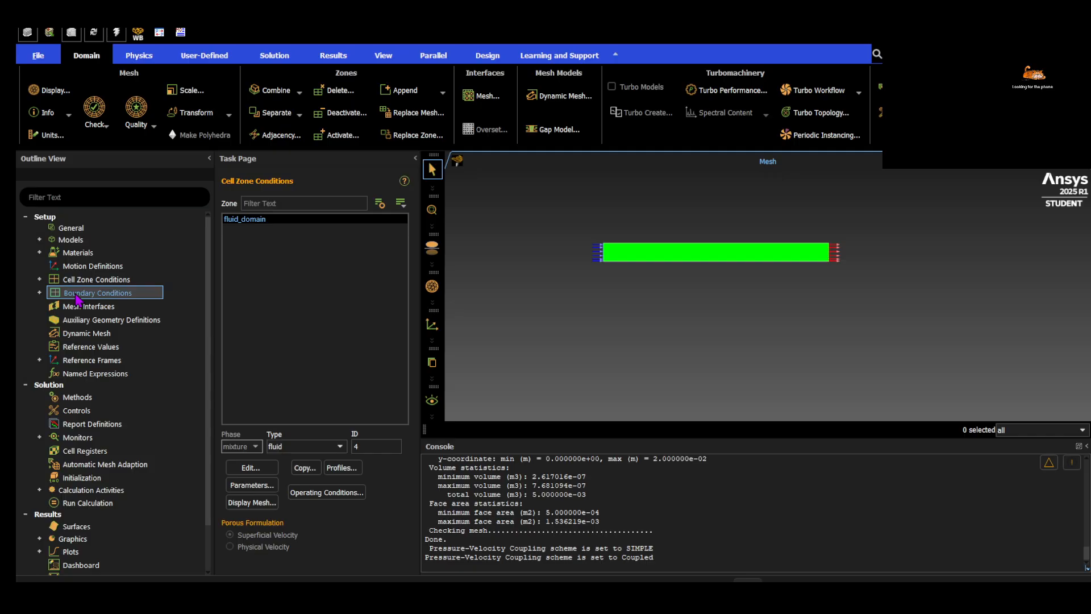
{"action": "left_click", "coordinate": [403, 205]}
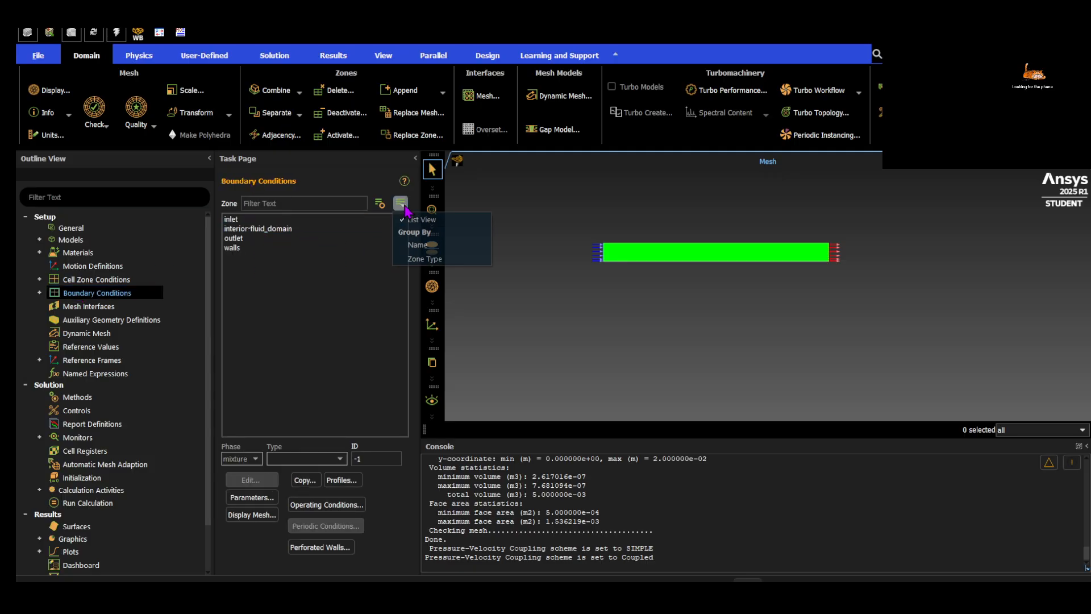
{"action": "left_click", "coordinate": [419, 260]}
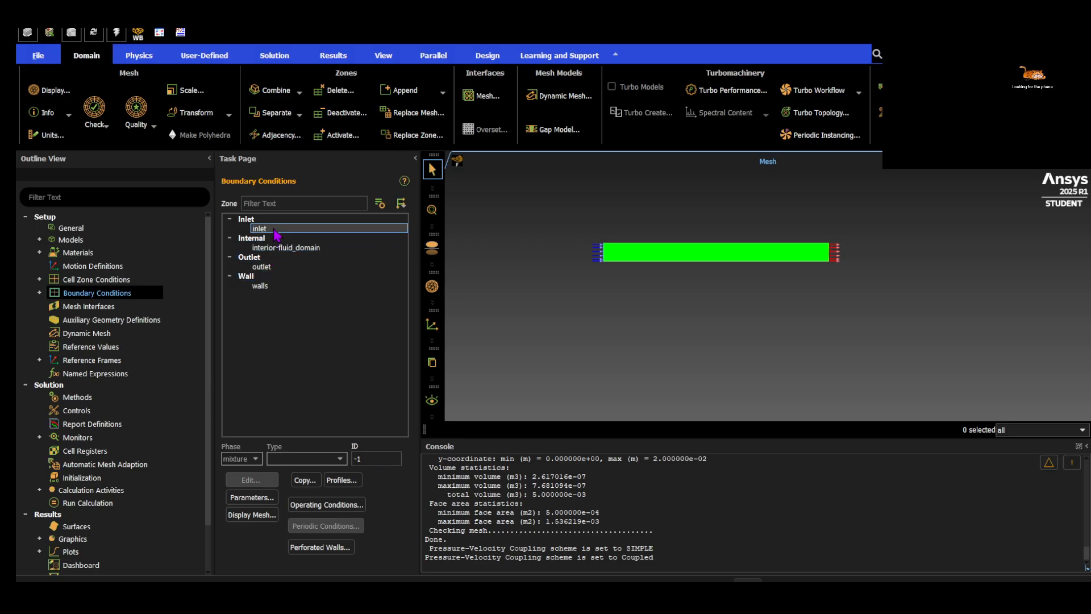
Keep the inlet zone as type velocity-inlet and specify its velocity by Magnitude, Normal to Boundary
{"action": "left_click", "coordinate": [275, 230]}
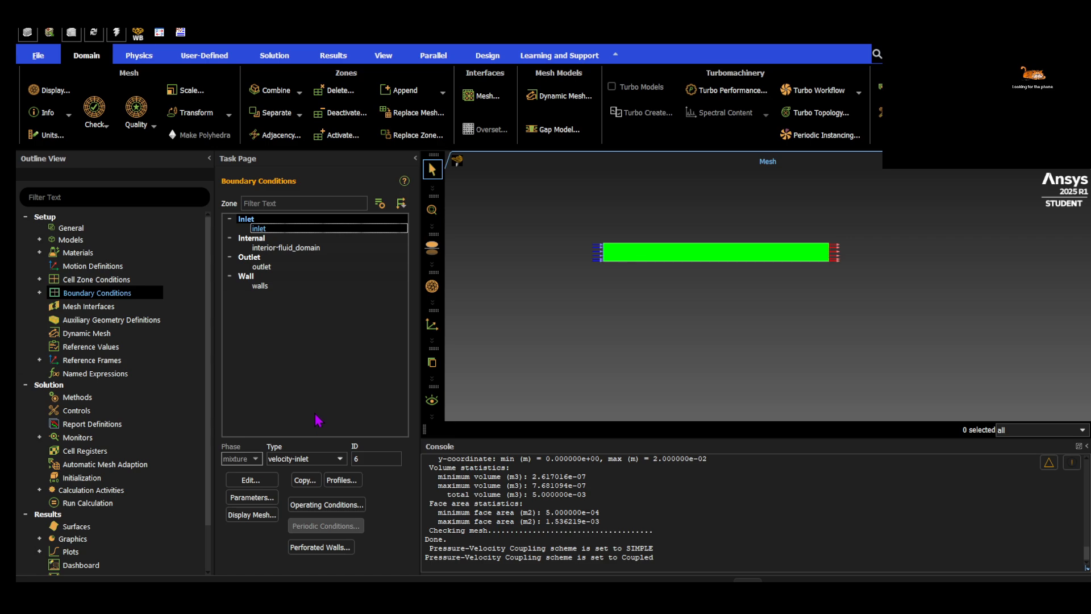
{"action": "left_click", "coordinate": [302, 460]}
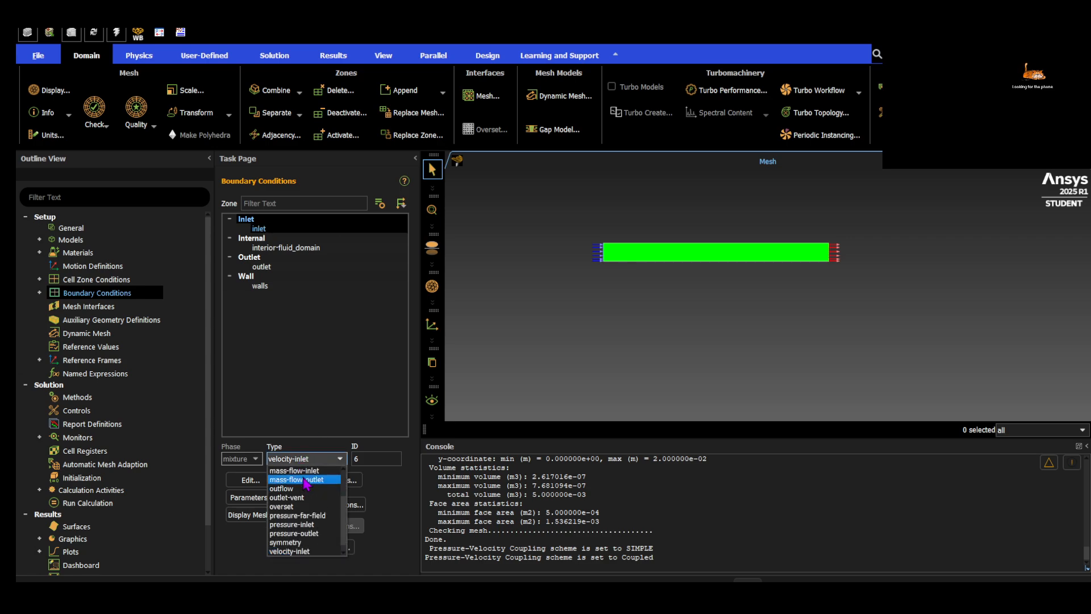
{"action": "left_click", "coordinate": [273, 372]}
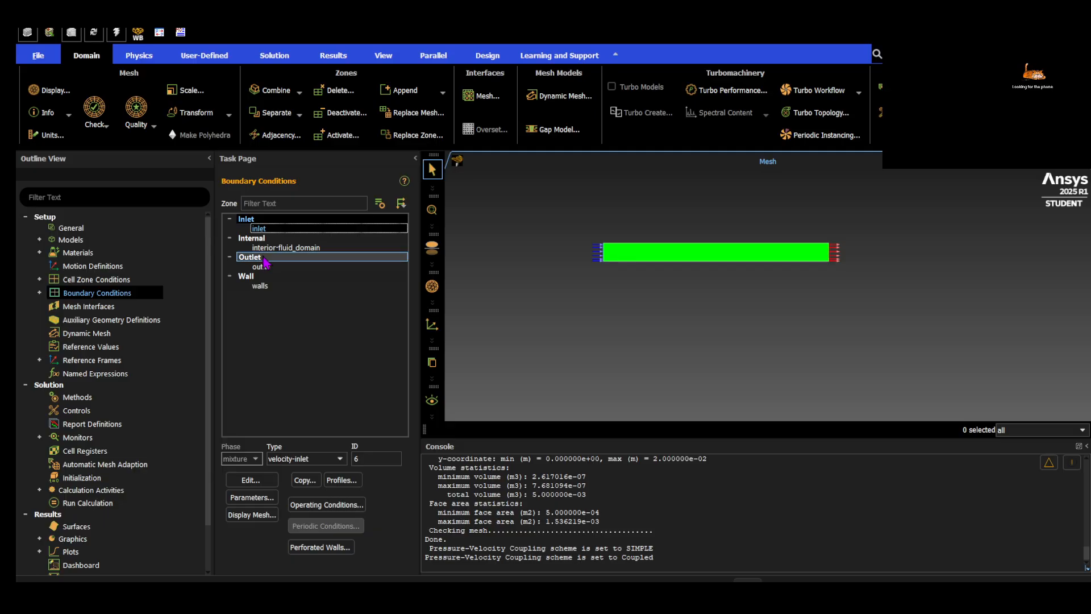
{"action": "left_click", "coordinate": [251, 481]}
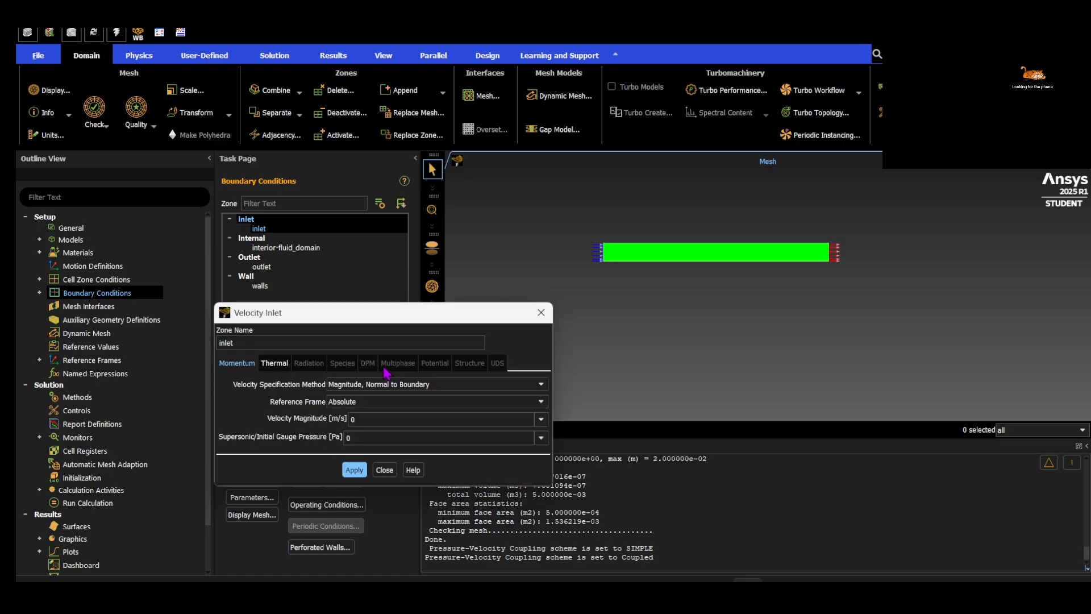
{"action": "left_click_drag", "start_coordinate": [384, 314], "coordinate": [566, 193]}
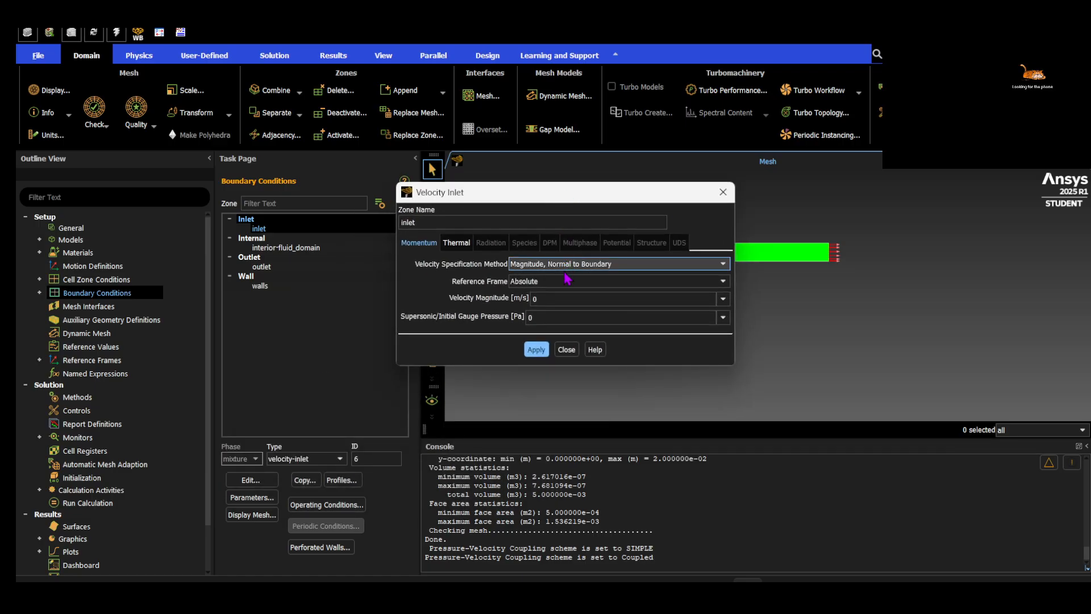
{"action": "left_click", "coordinate": [548, 297]}
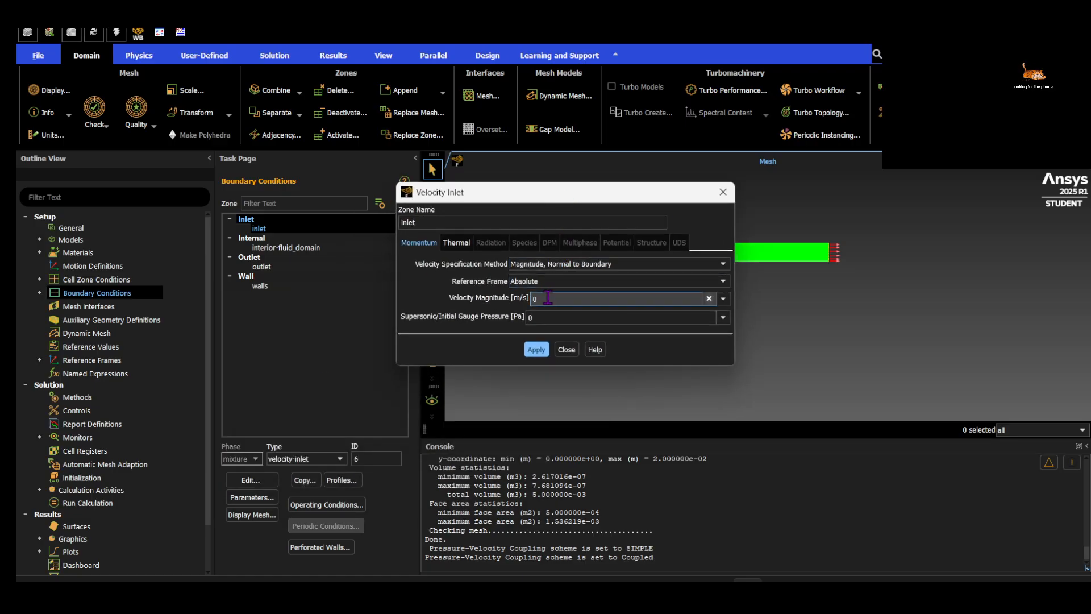
{"action": "left_click", "coordinate": [595, 263]}
{"action": "left_click", "coordinate": [595, 264]}
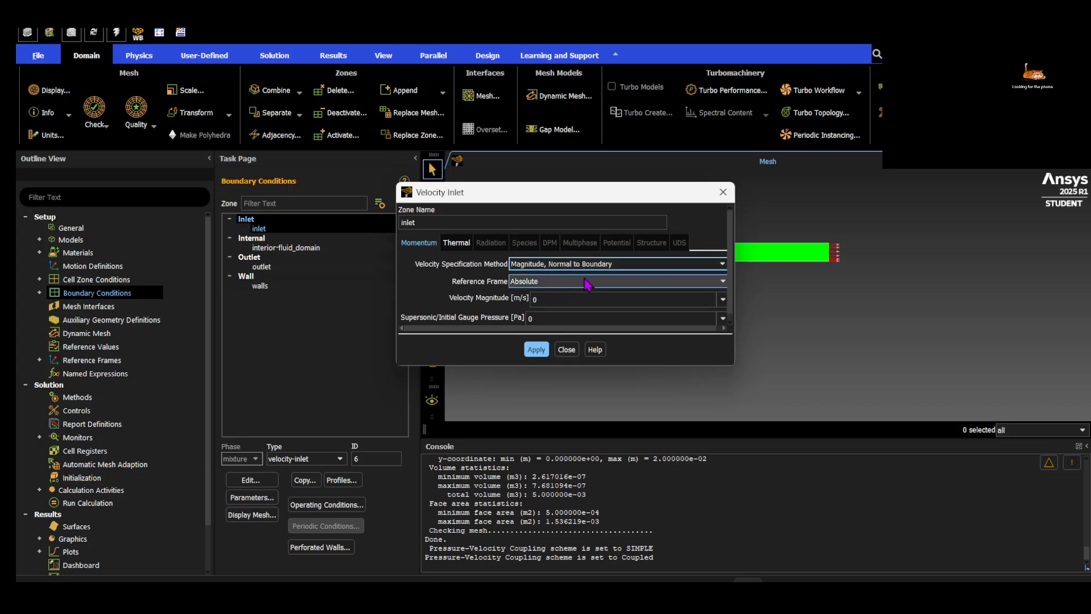
Set the inlet's velocity magnitude to 5 m/s, apply it and close the inlet settings
{"action": "left_click", "coordinate": [568, 298]}
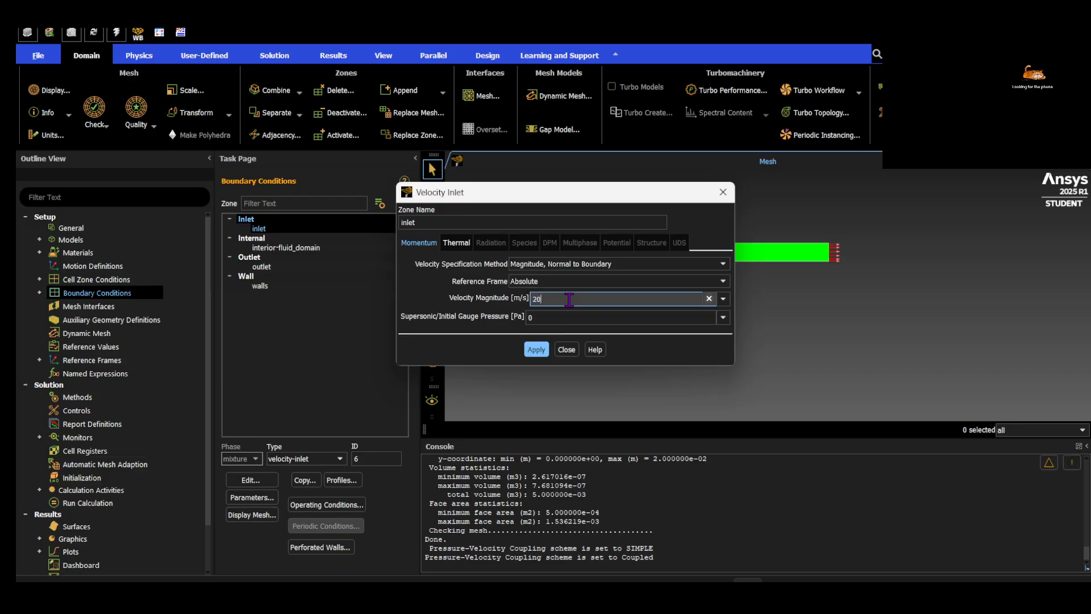
{"action": "key", "text": "BackSpace"}
{"action": "key", "text": "BackSpace"}
{"action": "type", "text": "5"}
{"action": "left_click", "coordinate": [723, 300]}
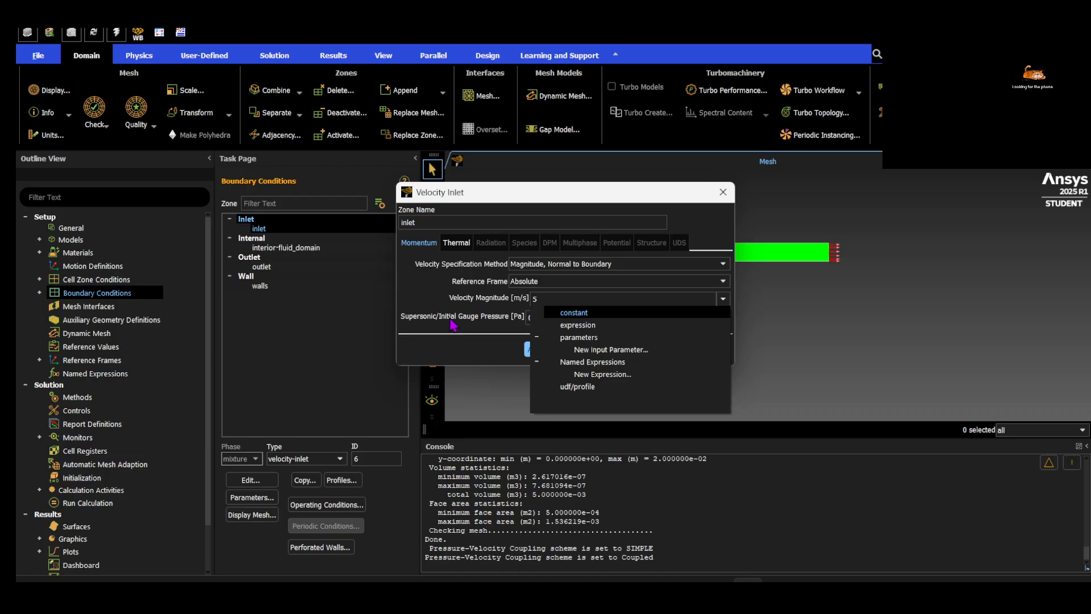
{"action": "left_click", "coordinate": [498, 328]}
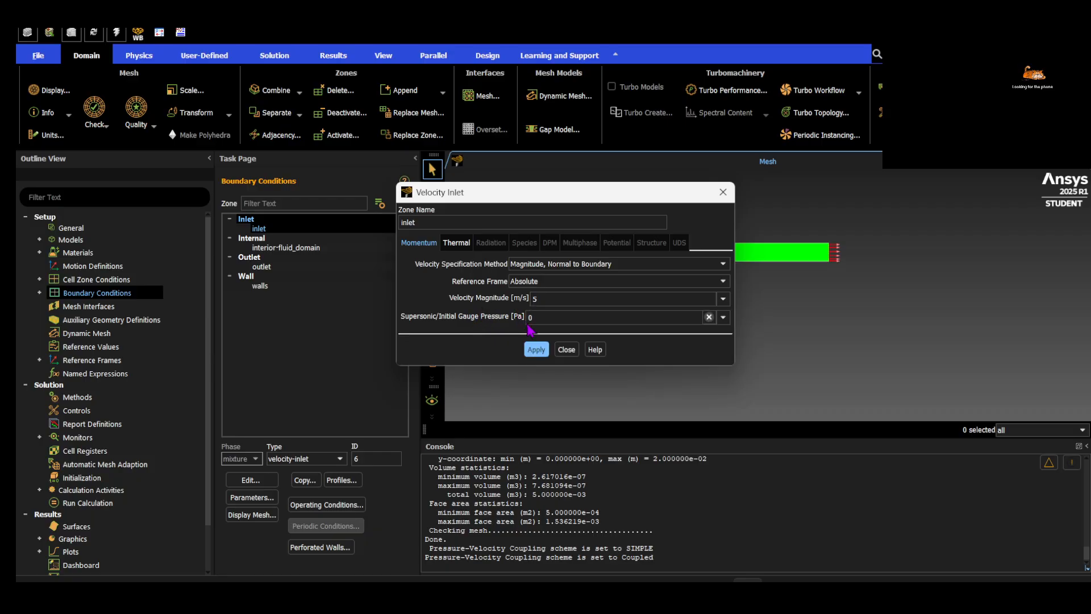
{"action": "left_click", "coordinate": [535, 350]}
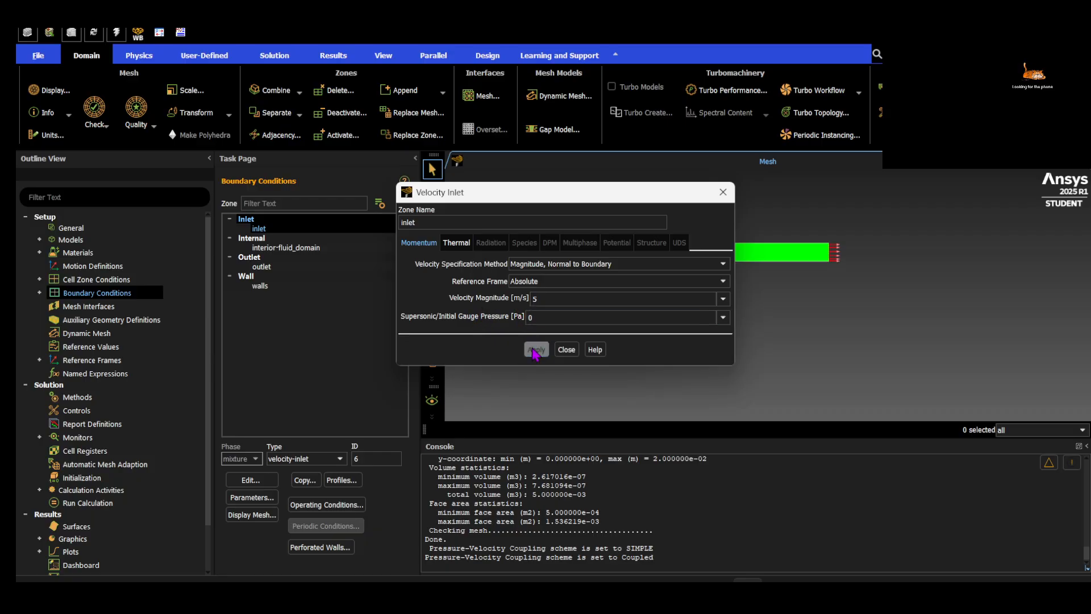
{"action": "left_click", "coordinate": [568, 350]}
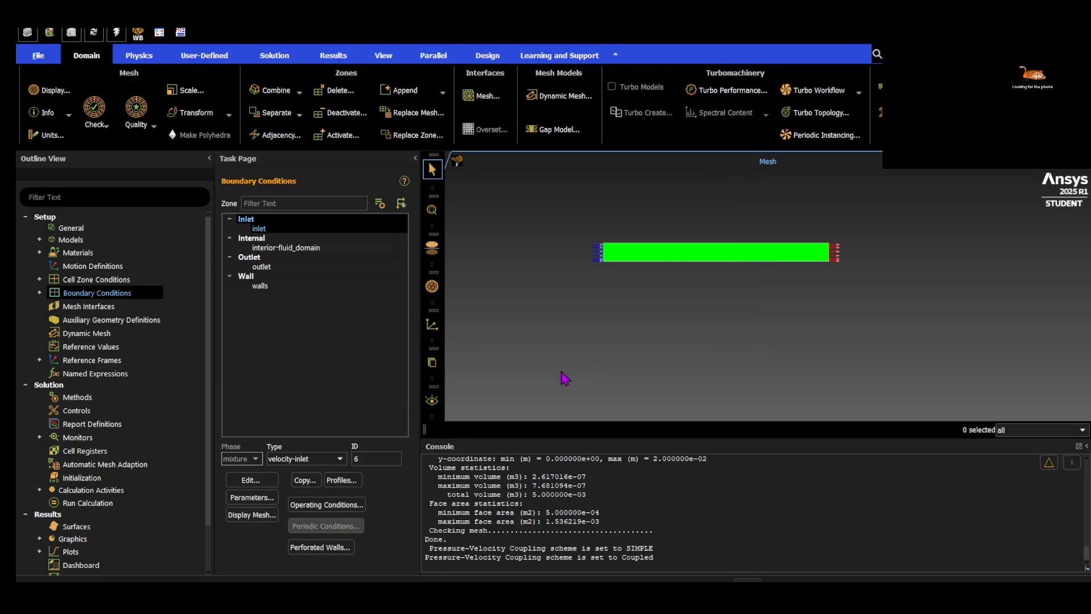
Keep the outlet zone as type pressure-outlet and apply a gauge pressure of 0 Pa
{"action": "left_click", "coordinate": [262, 267]}
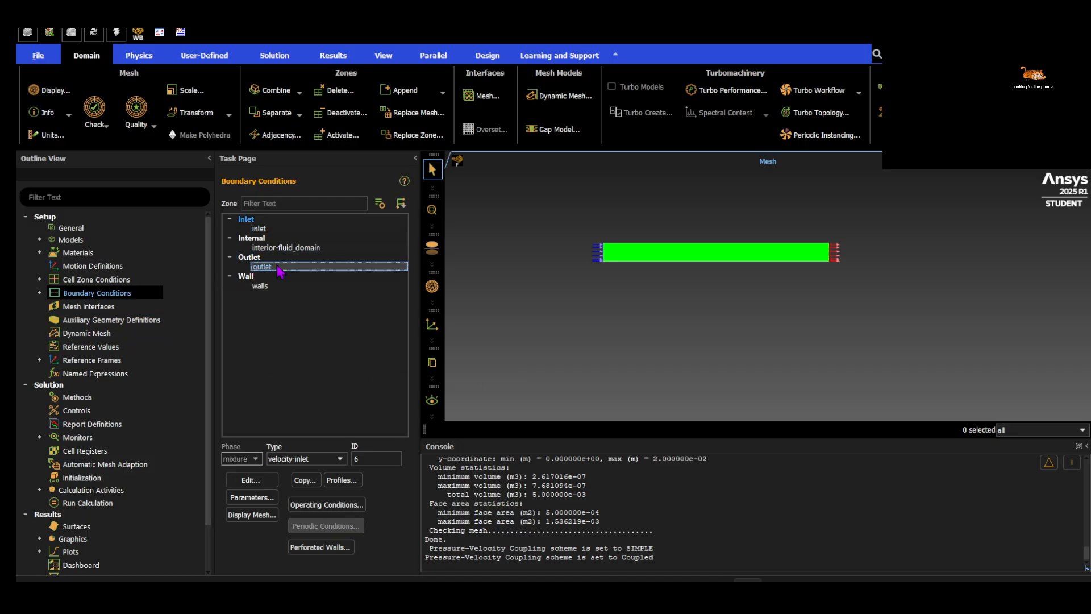
{"action": "left_click", "coordinate": [316, 460]}
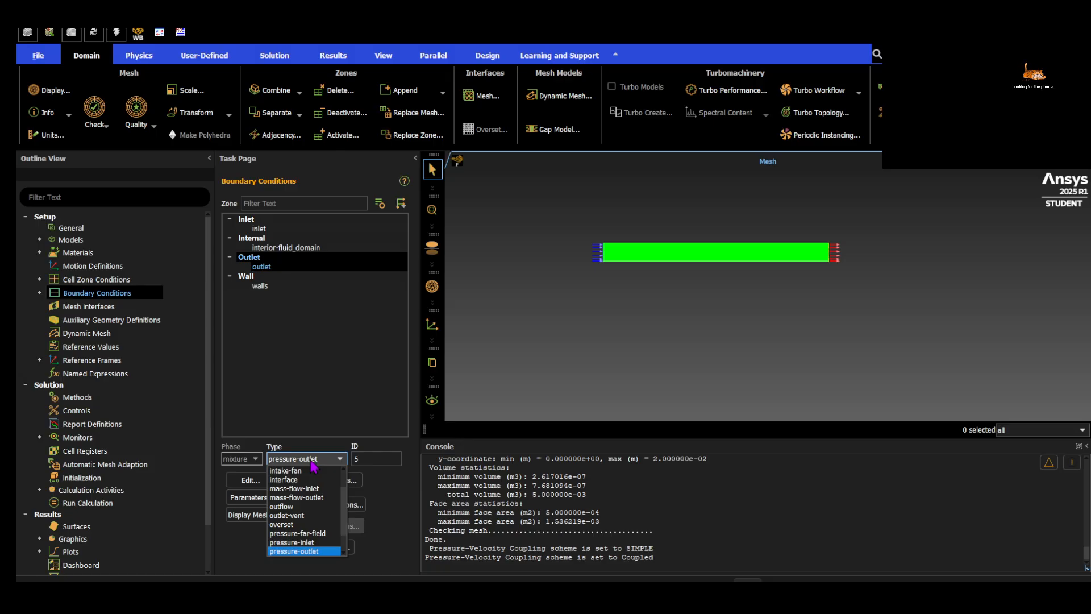
{"action": "left_click", "coordinate": [308, 551]}
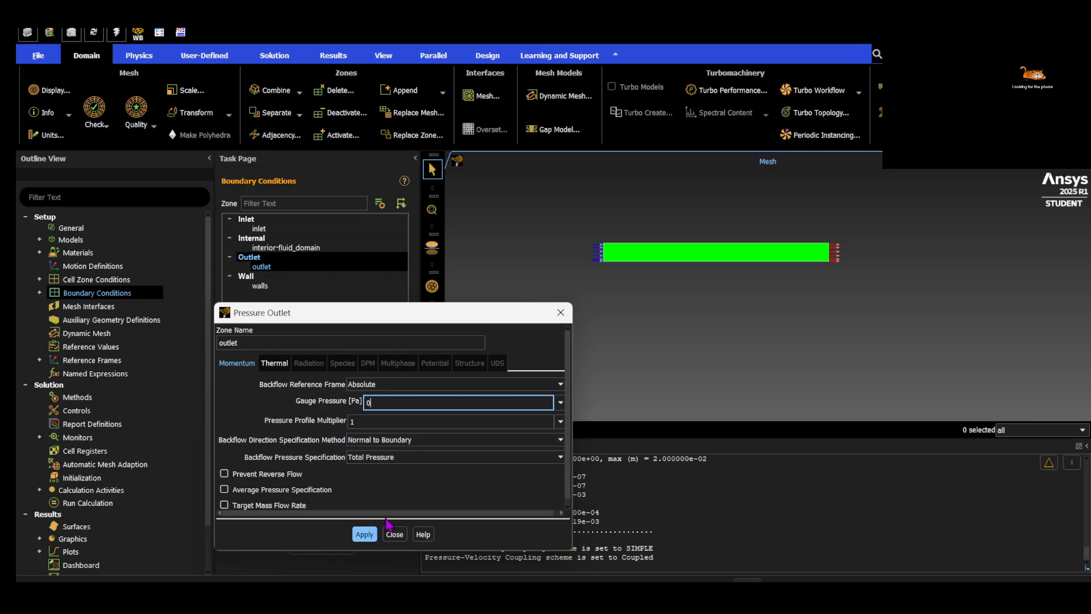
{"action": "left_click", "coordinate": [370, 534]}
{"action": "left_click", "coordinate": [392, 536]}
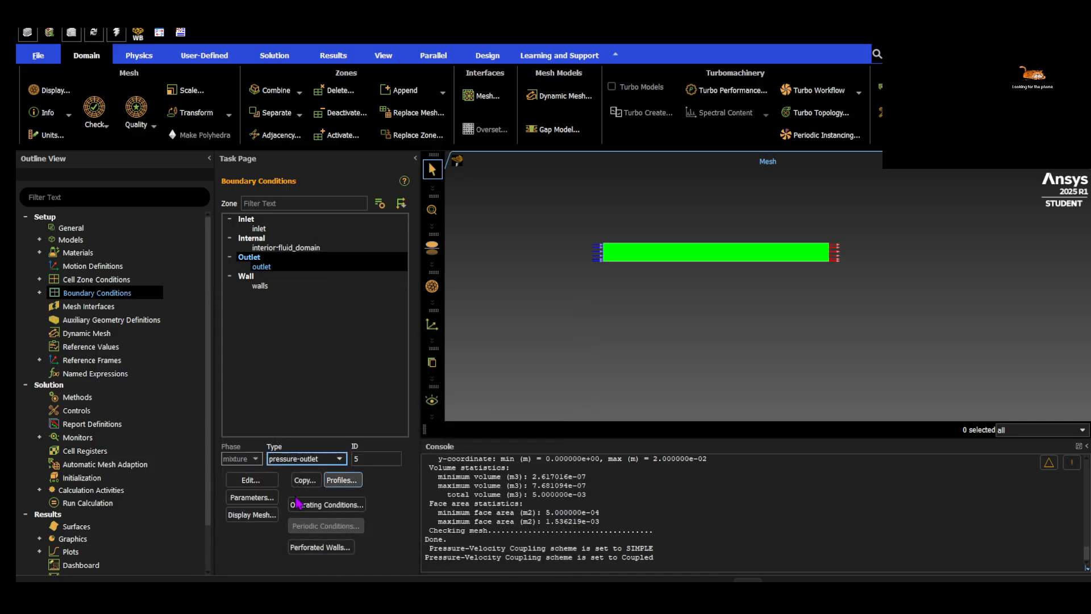
Open the thermal settings of the walls boundary zone
{"action": "left_click", "coordinate": [257, 287]}
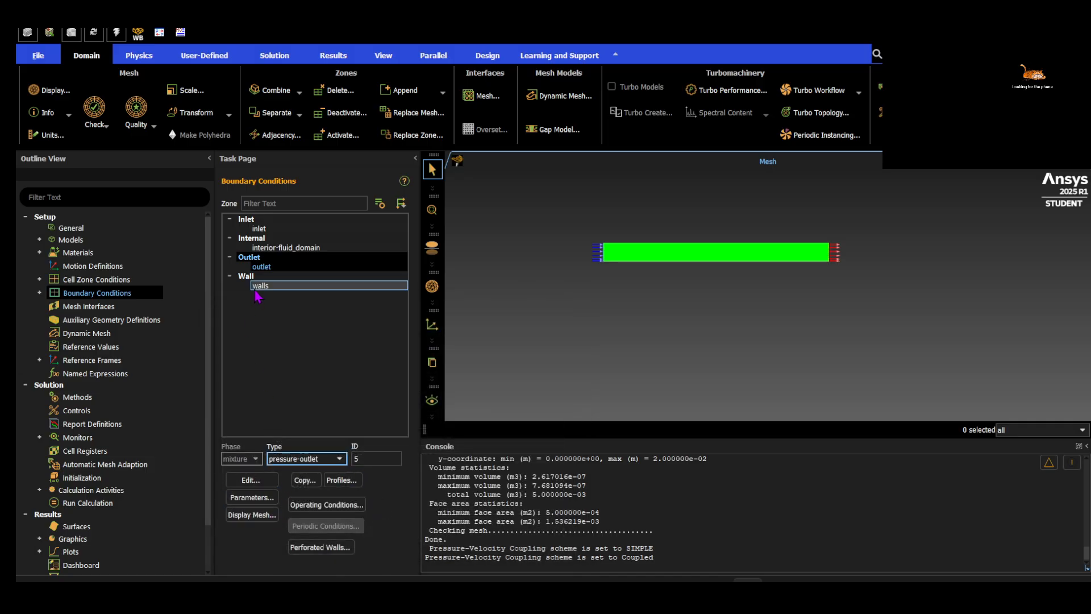
{"action": "left_click", "coordinate": [239, 479]}
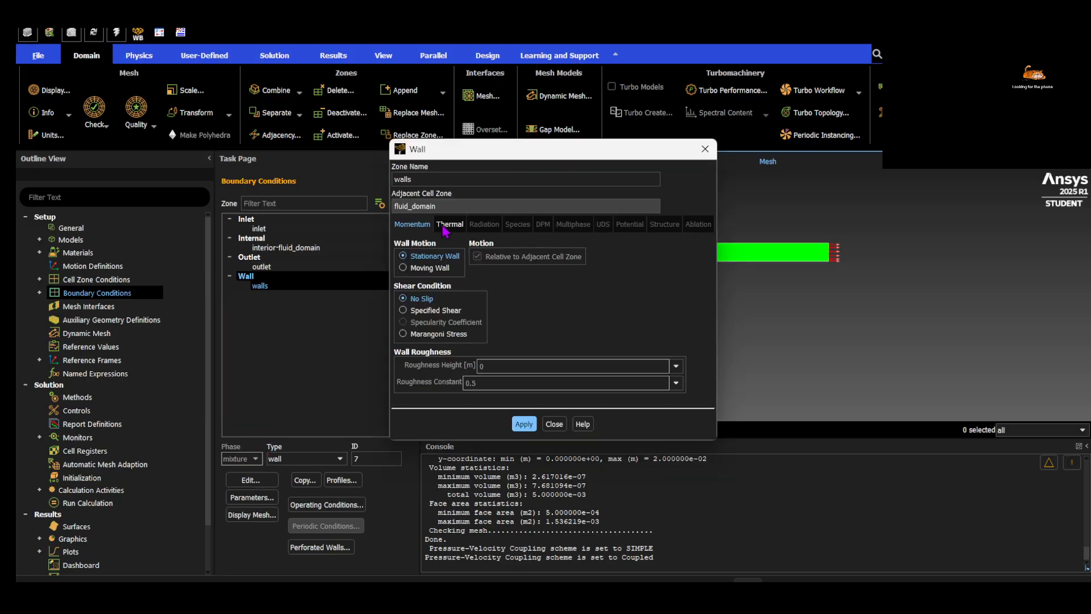
{"action": "left_click", "coordinate": [446, 225]}
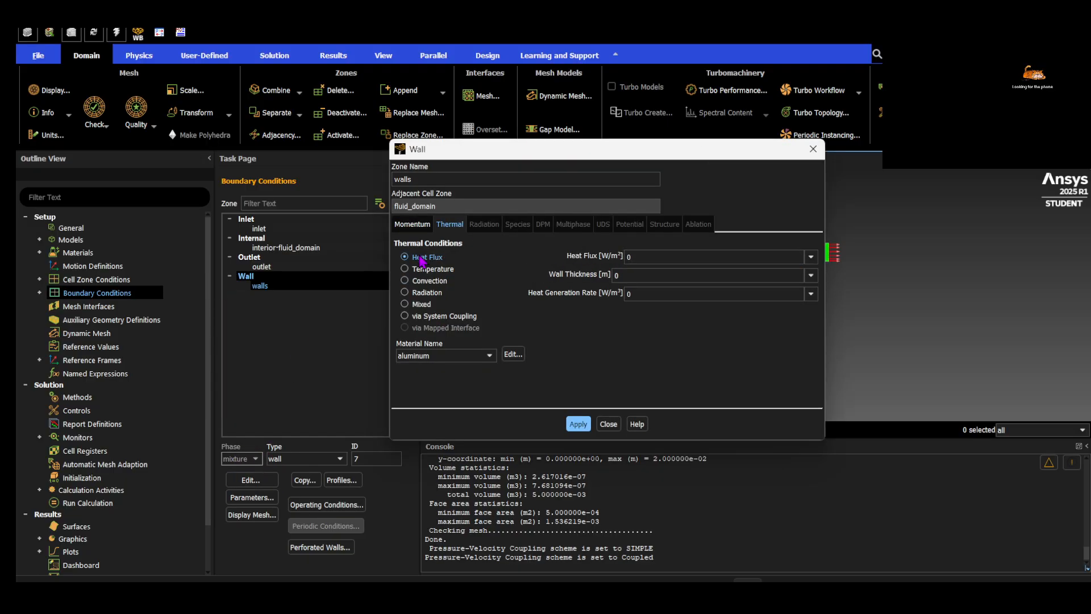
{"action": "left_click", "coordinate": [608, 424]}
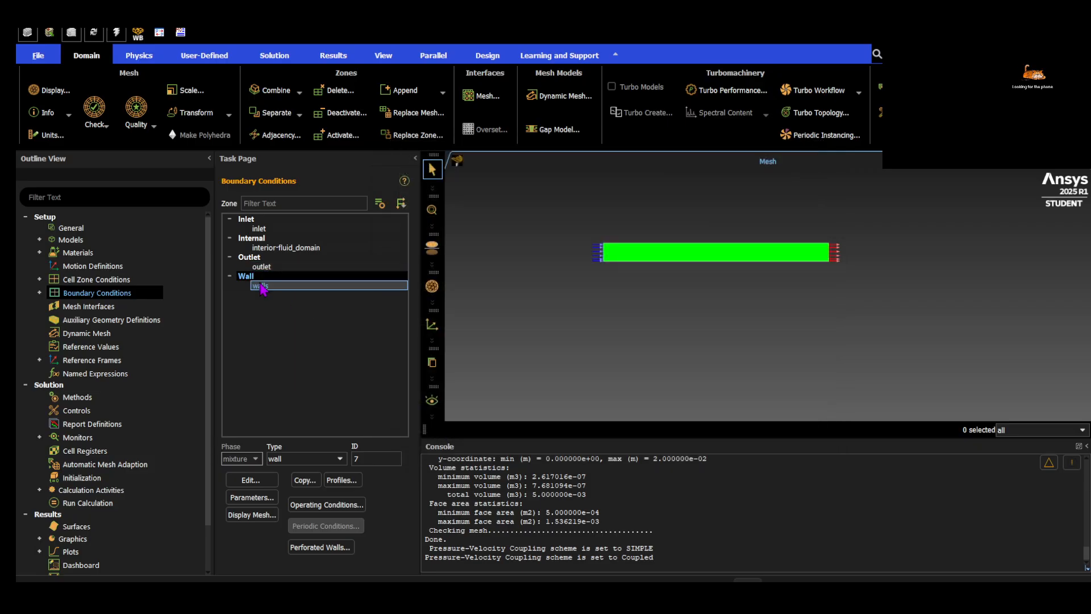
{"action": "left_click", "coordinate": [250, 480]}
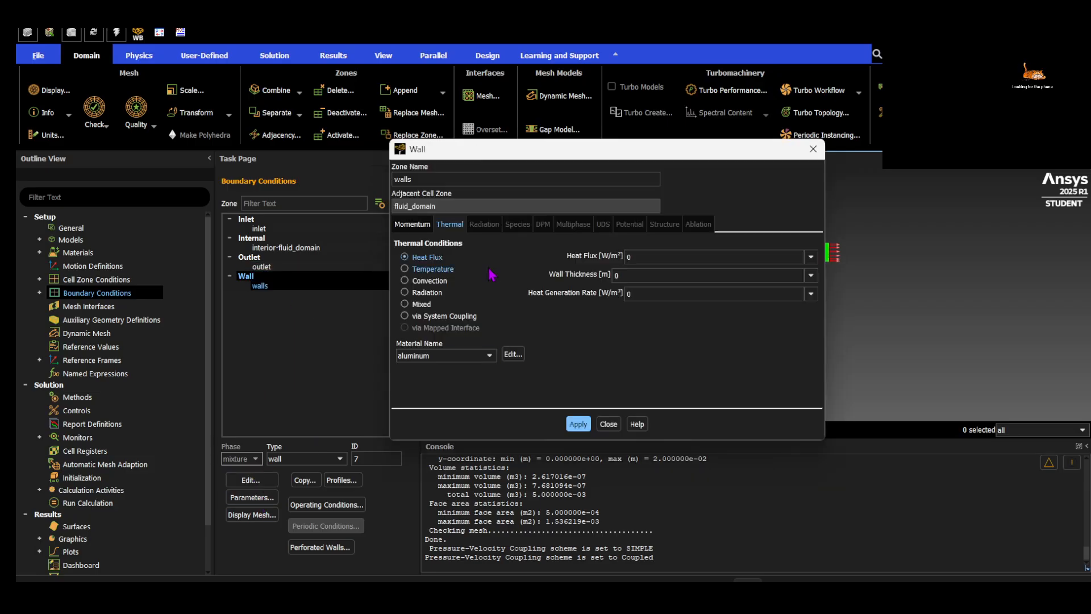
{"action": "left_click", "coordinate": [428, 225]}
{"action": "left_click", "coordinate": [448, 226]}
{"action": "left_click_drag", "start_coordinate": [438, 177], "coordinate": [394, 169]}
{"action": "left_click", "coordinate": [413, 179]}
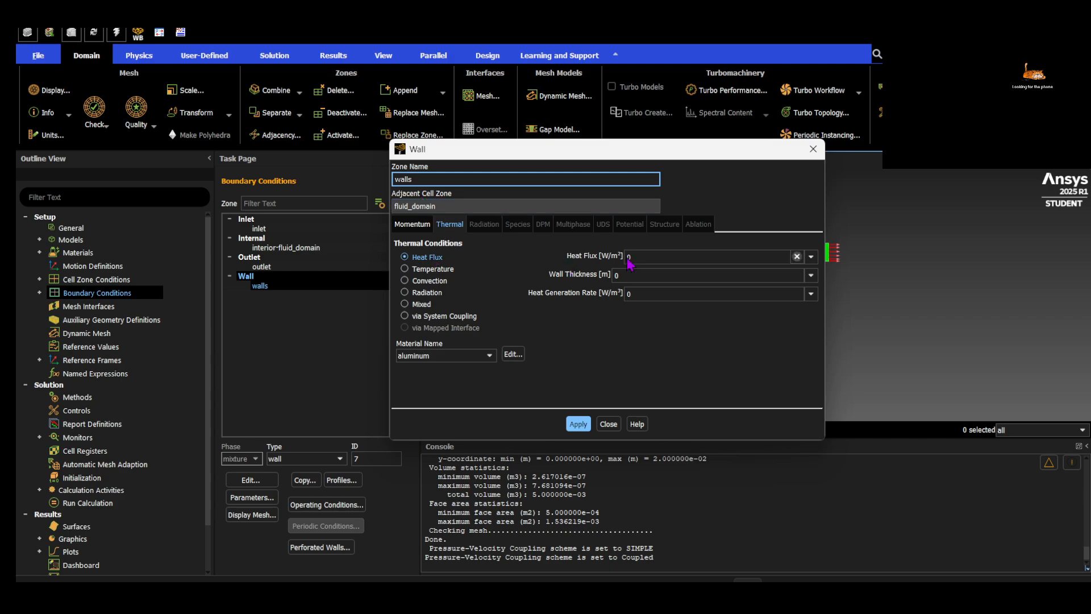
{"action": "left_click", "coordinate": [433, 269]}
{"action": "left_click", "coordinate": [430, 281]}
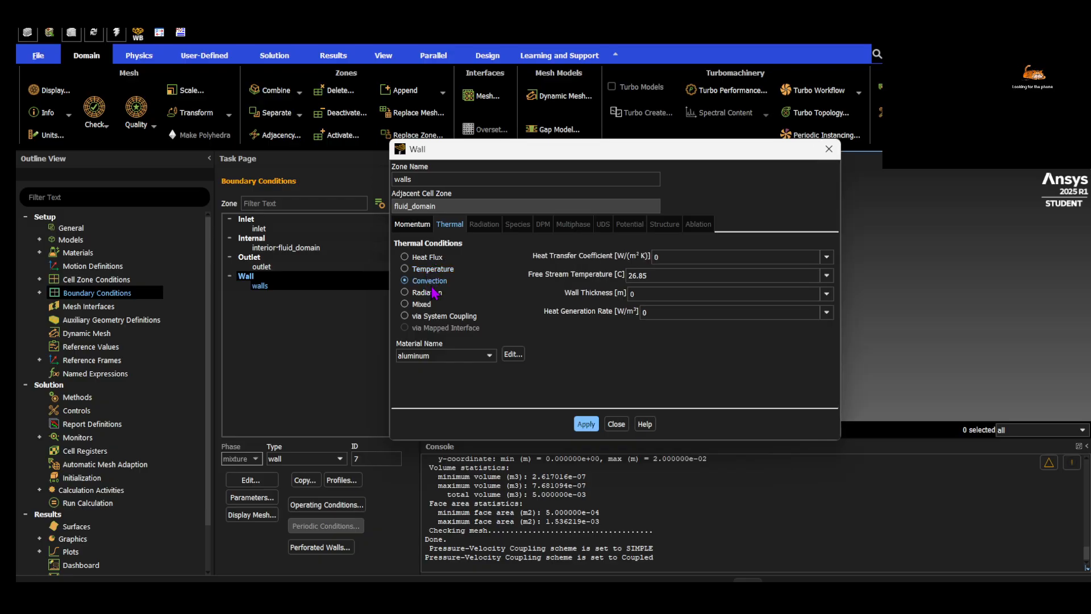
{"action": "left_click", "coordinate": [427, 293]}
{"action": "left_click", "coordinate": [422, 304]}
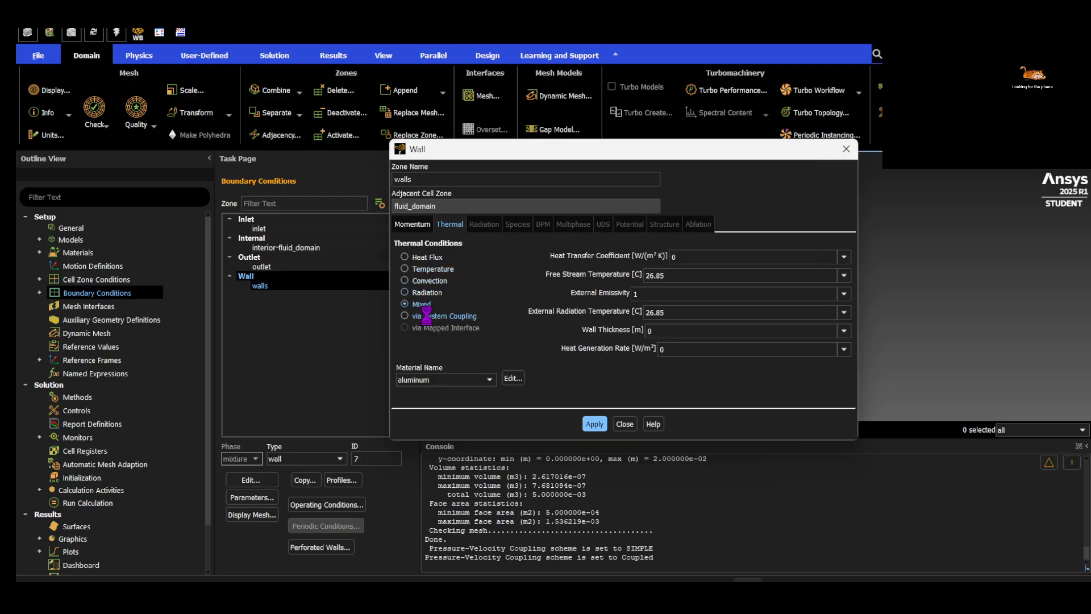
Set the walls' thermal condition to Temperature at 75 °C, apply it and reopen the zone to check the setting
{"action": "left_click", "coordinate": [422, 269]}
{"action": "left_click", "coordinate": [651, 257]}
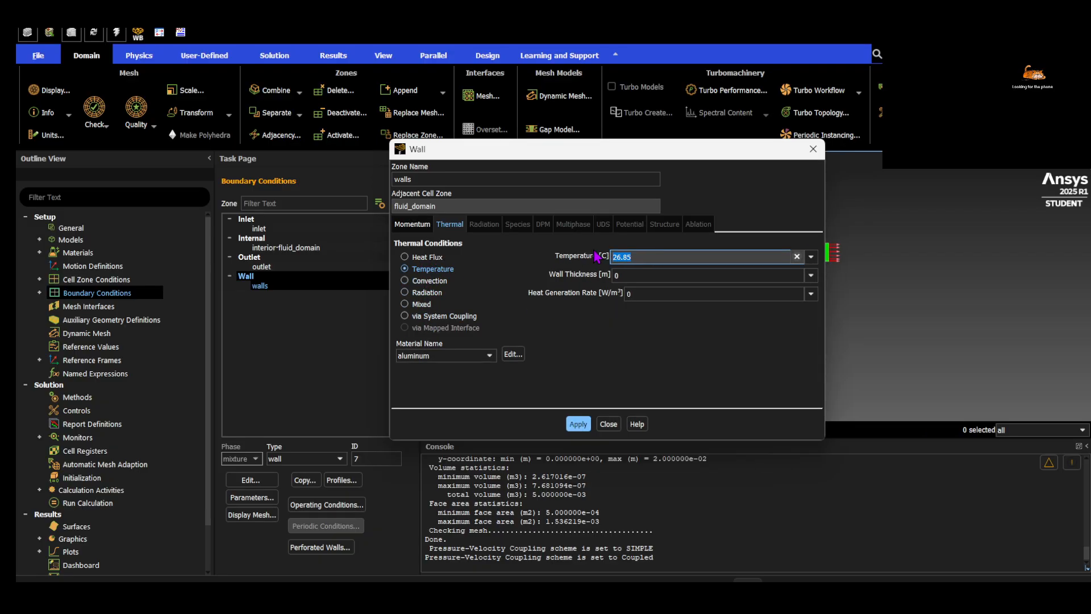
{"action": "left_click_drag", "start_coordinate": [651, 257], "coordinate": [596, 257]}
{"action": "type", "text": "75"}
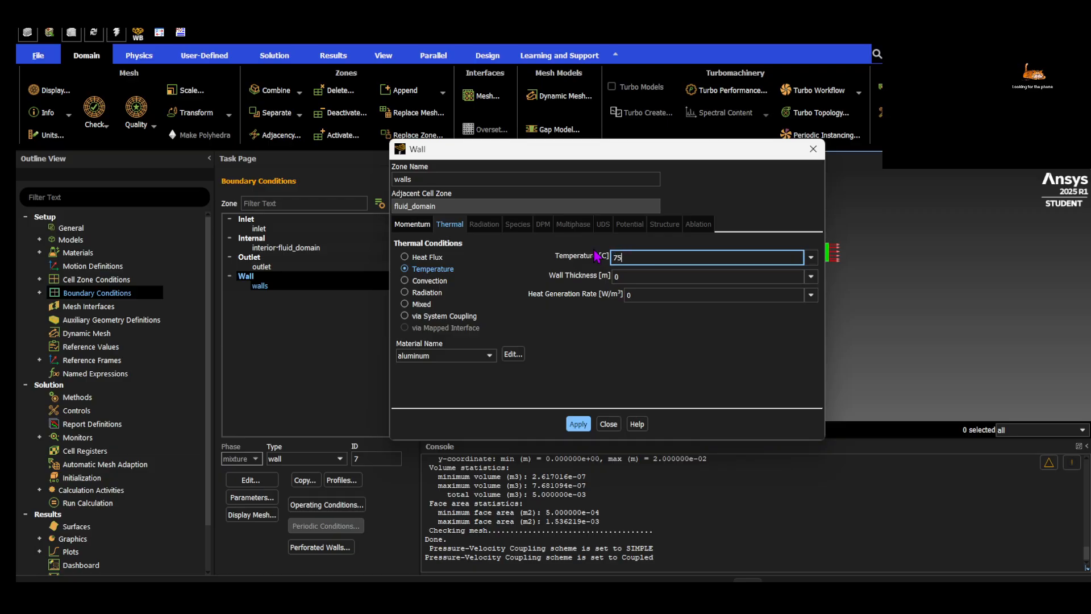
{"action": "left_click", "coordinate": [576, 425]}
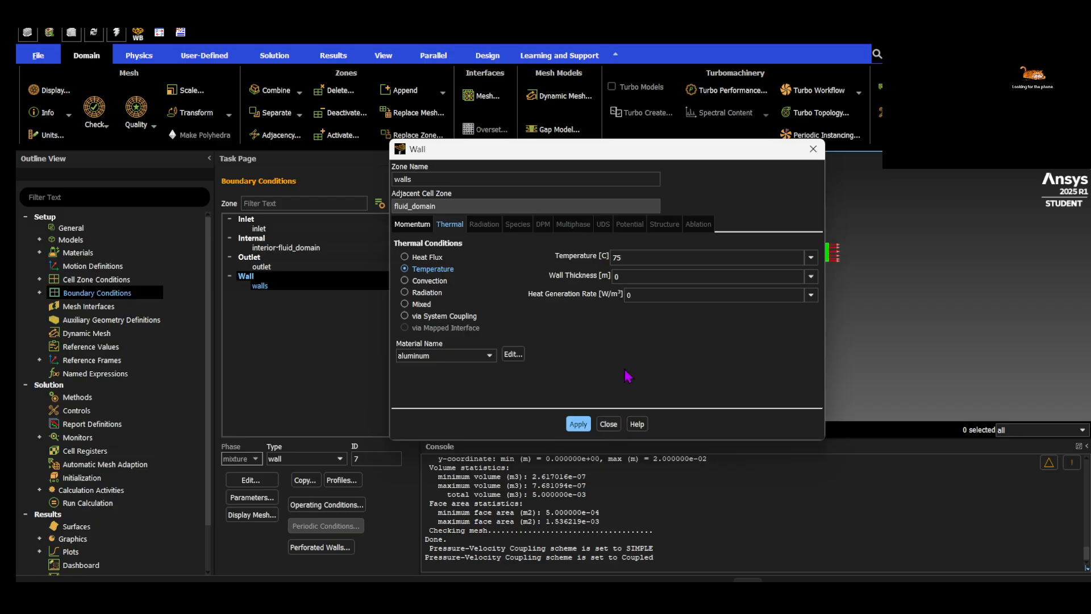
{"action": "left_click", "coordinate": [608, 425]}
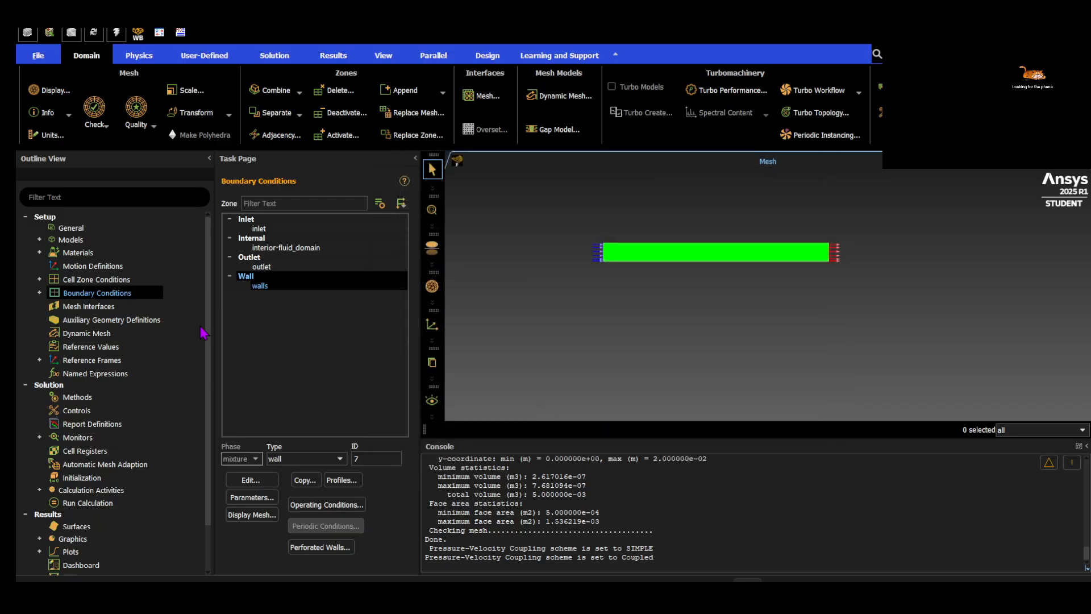
{"action": "left_click", "coordinate": [264, 477]}
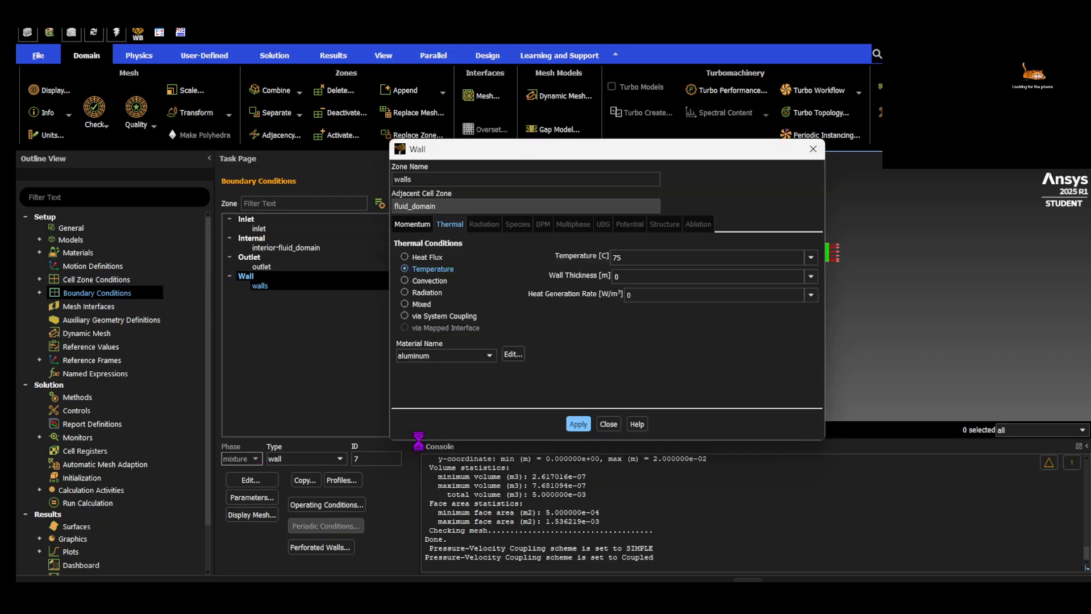
{"action": "left_click", "coordinate": [608, 424]}
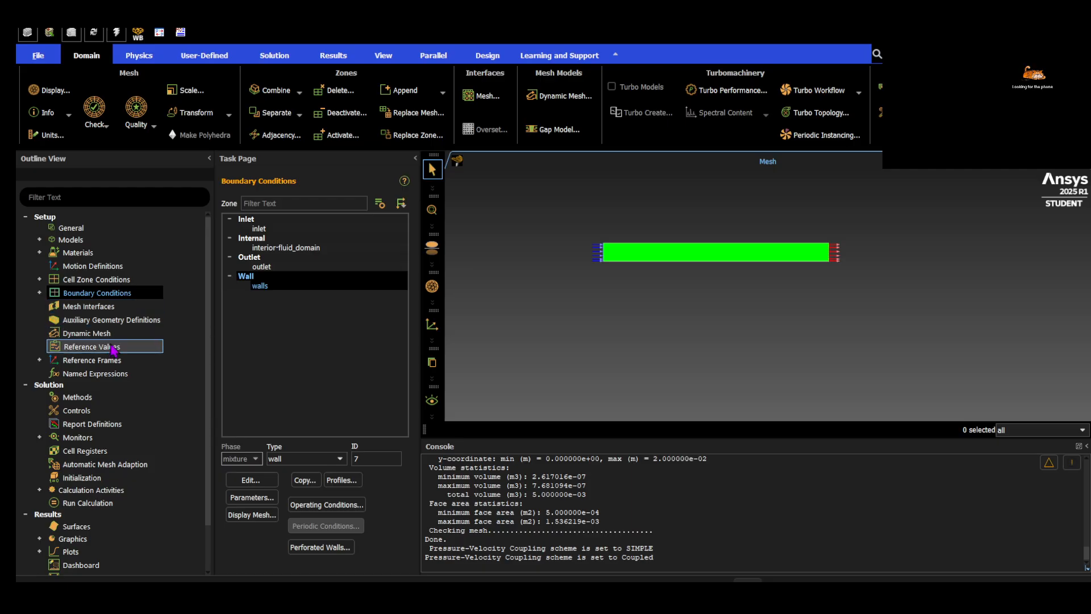
Review the solution methods, the pseudo time relaxation factors and the report definitions without changing them
{"action": "left_click", "coordinate": [79, 396]}
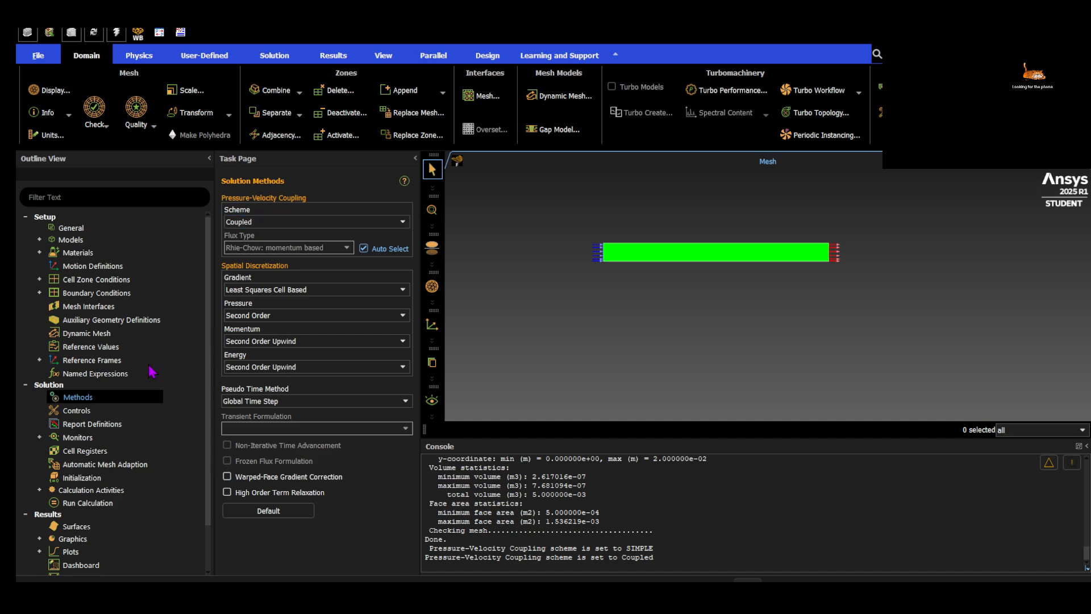
{"action": "left_click", "coordinate": [77, 410]}
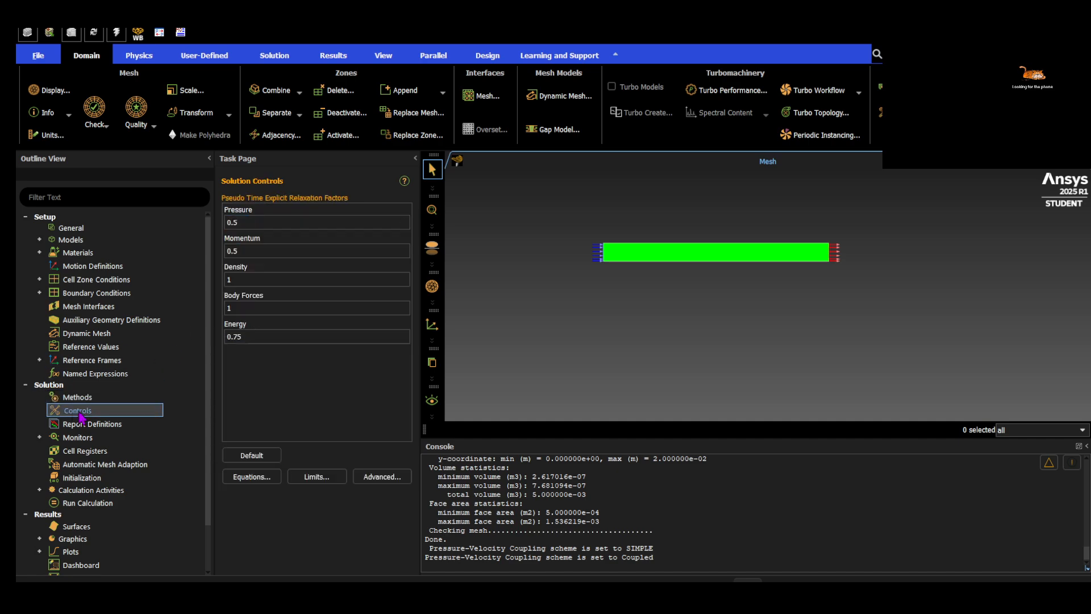
{"action": "left_click", "coordinate": [78, 399]}
{"action": "left_click", "coordinate": [77, 410]}
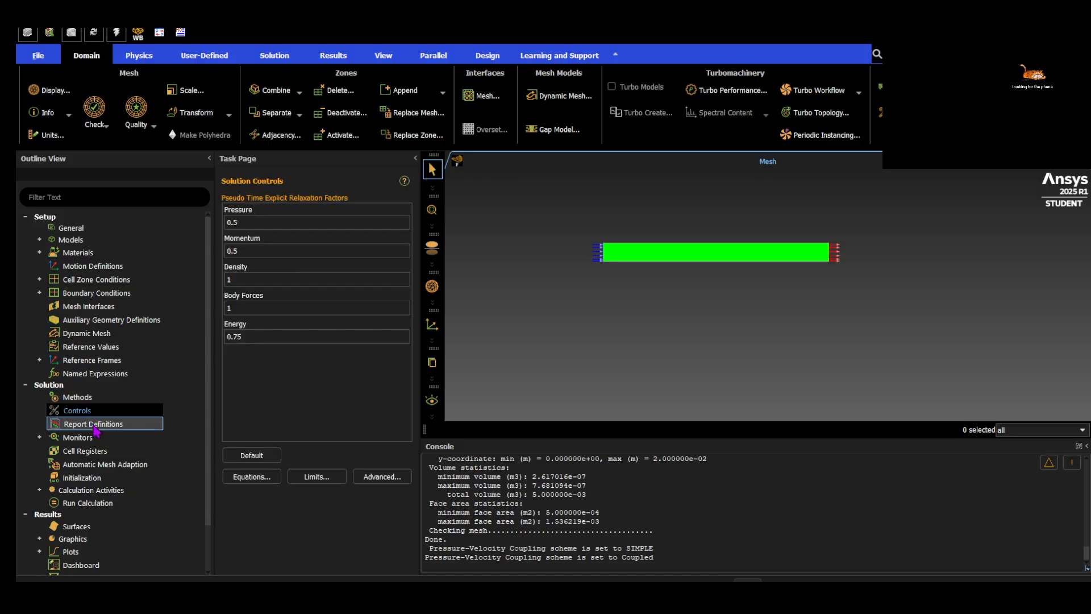
{"action": "double_click", "coordinate": [95, 425]}
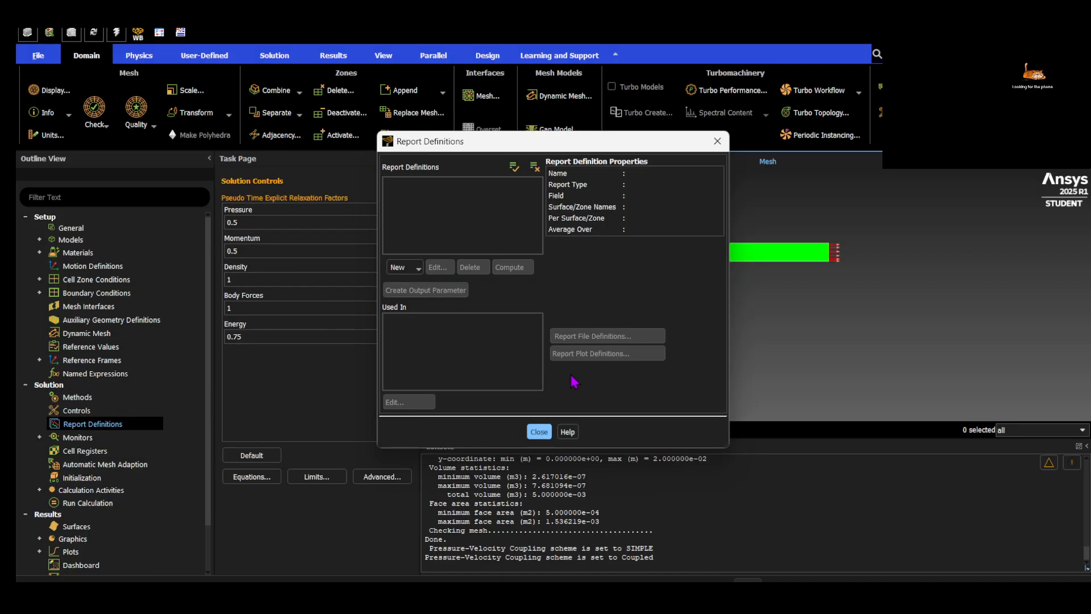
{"action": "left_click", "coordinate": [540, 432]}
{"action": "scroll", "coordinate": [58, 438], "scroll_direction": "down", "scroll_amount": 1}
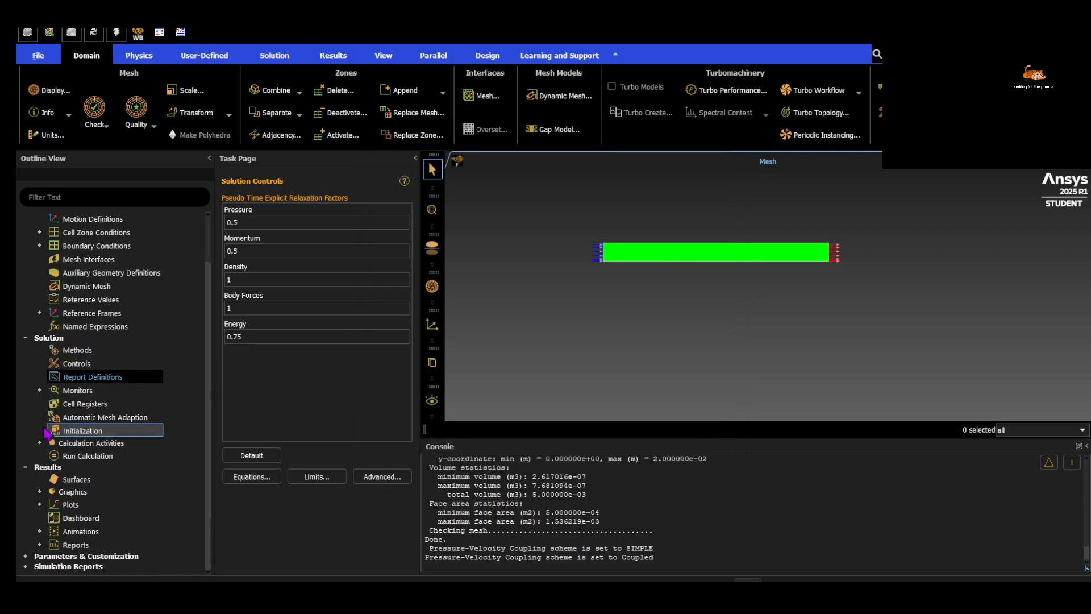
Open the residual monitors and examine the absolute criteria for continuity, x-velocity, y-velocity and energy
{"action": "left_click", "coordinate": [44, 390]}
{"action": "left_click", "coordinate": [39, 390]}
{"action": "left_click", "coordinate": [91, 404]}
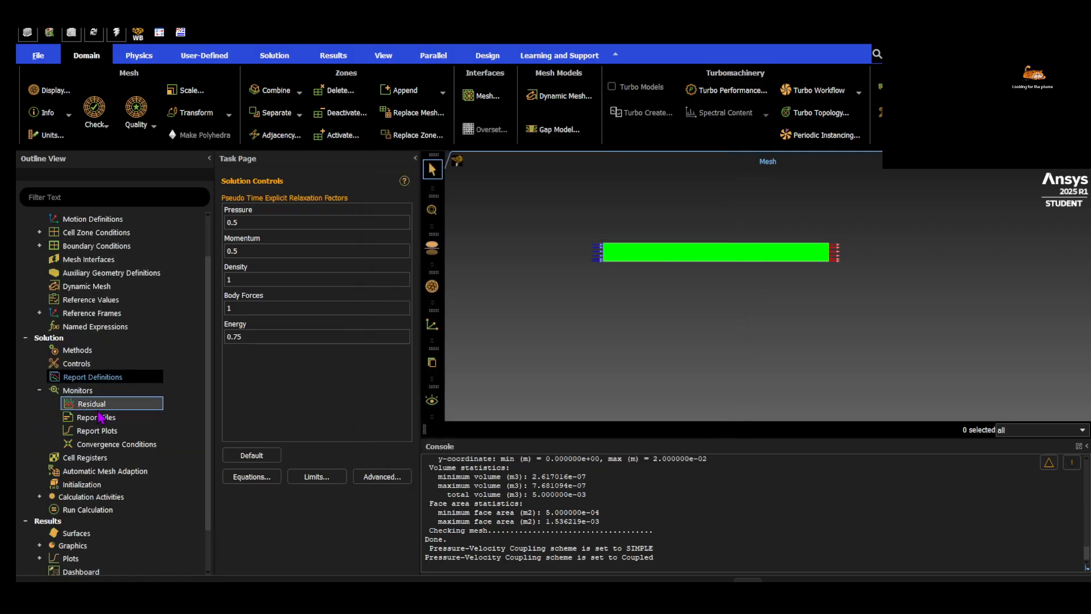
{"action": "double_click", "coordinate": [105, 407]}
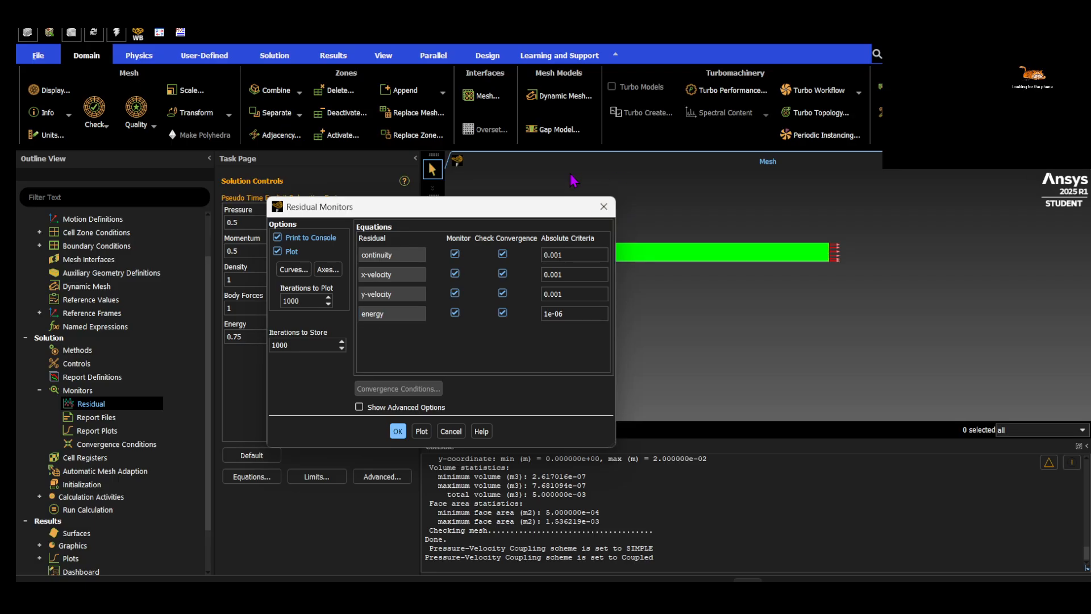
{"action": "double_click", "coordinate": [576, 256]}
{"action": "double_click", "coordinate": [570, 275]}
{"action": "double_click", "coordinate": [568, 294]}
{"action": "double_click", "coordinate": [561, 314]}
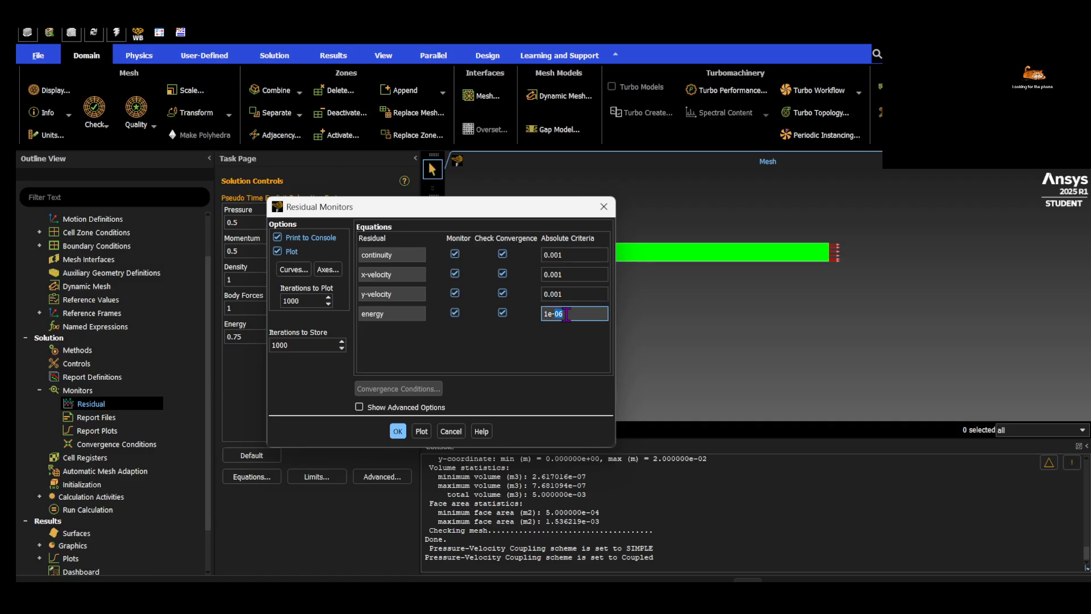
{"action": "left_click", "coordinate": [563, 275]}
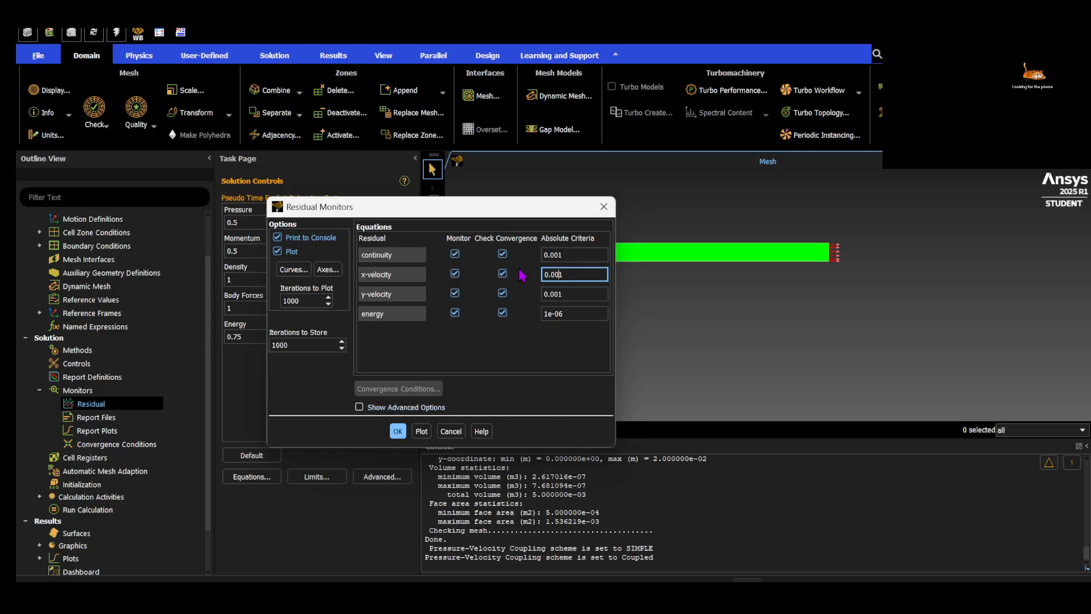
Check the convergence-check options of the residual equations, keep them all enabled and accept the residual monitor settings
{"action": "left_click", "coordinate": [502, 254]}
{"action": "left_click", "coordinate": [503, 274]}
{"action": "left_click", "coordinate": [502, 313]}
{"action": "left_click", "coordinate": [502, 274]}
{"action": "left_click", "coordinate": [503, 254]}
{"action": "left_click", "coordinate": [503, 313]}
{"action": "left_click", "coordinate": [566, 255]}
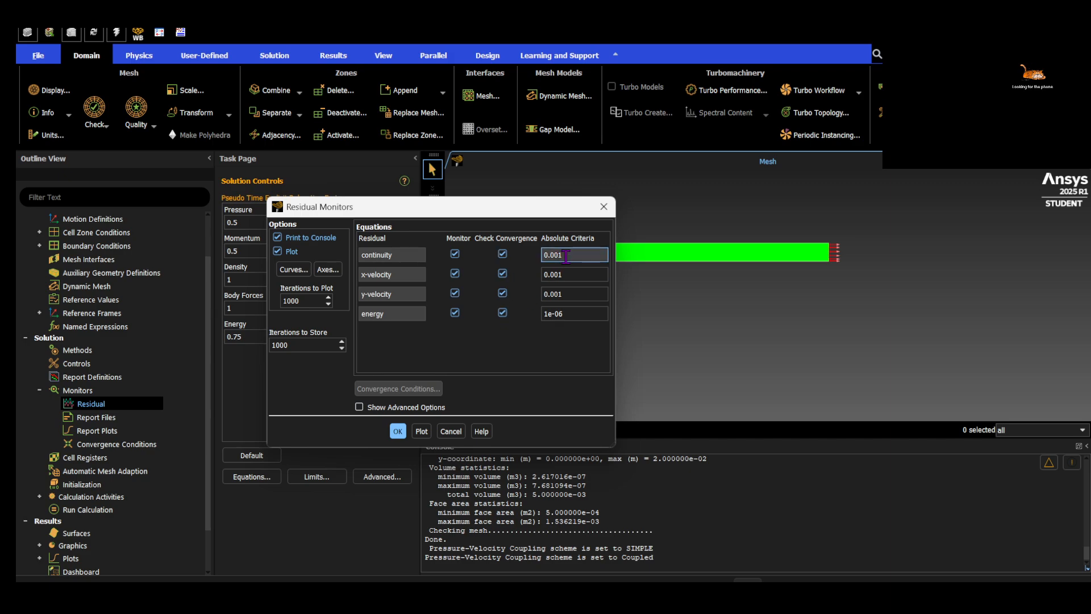
{"action": "left_click_drag", "start_coordinate": [566, 252], "coordinate": [541, 287]}
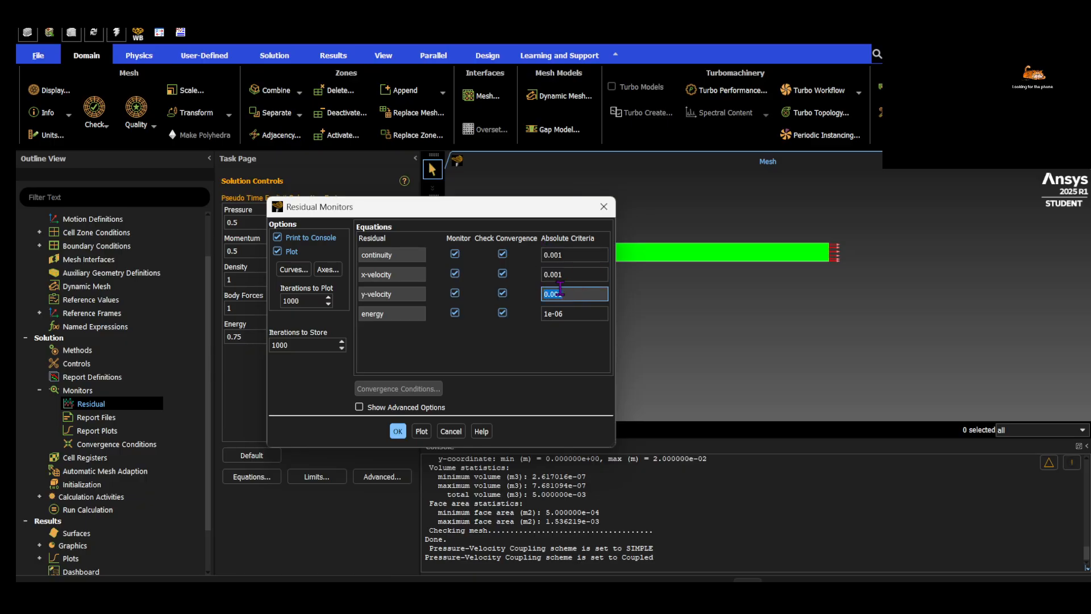
{"action": "left_click", "coordinate": [398, 431]}
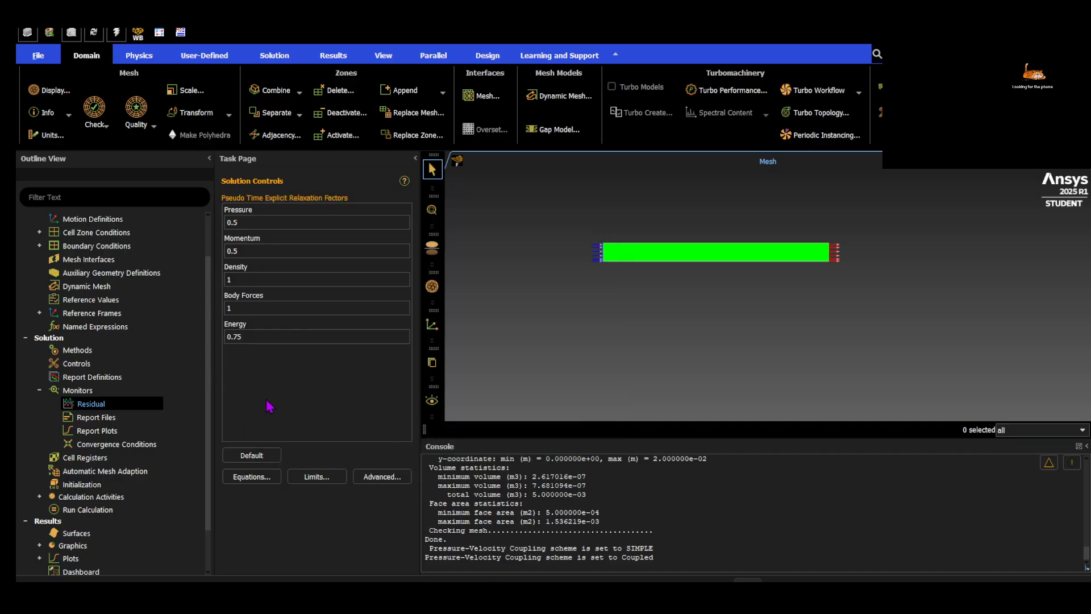
Examine the report file definitions and the options for a new report file without creating one
{"action": "double_click", "coordinate": [86, 417]}
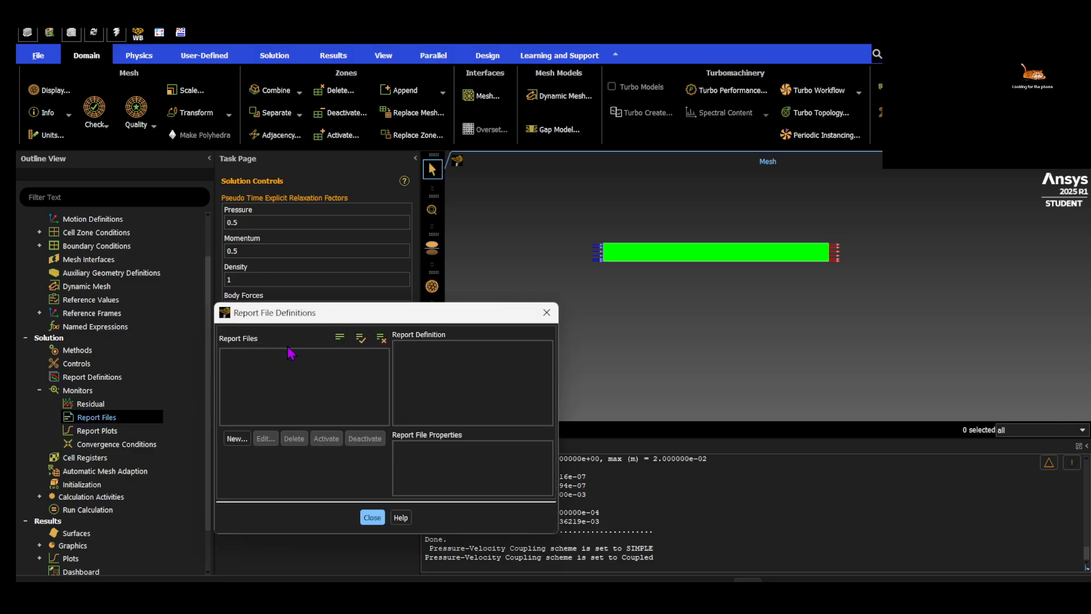
{"action": "left_click", "coordinate": [237, 439]}
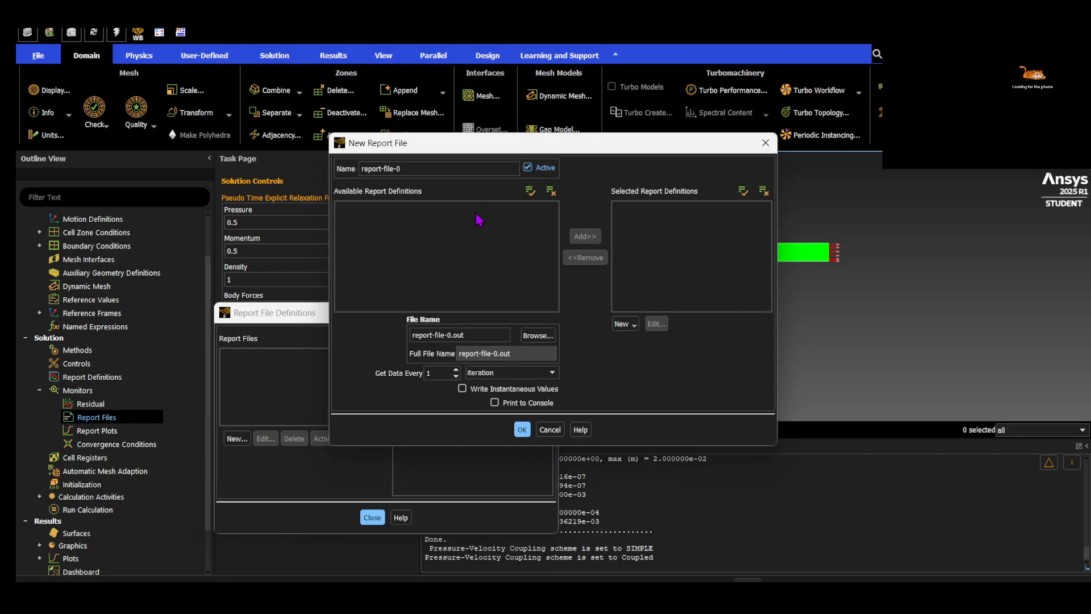
{"action": "triple_click", "coordinate": [417, 168]}
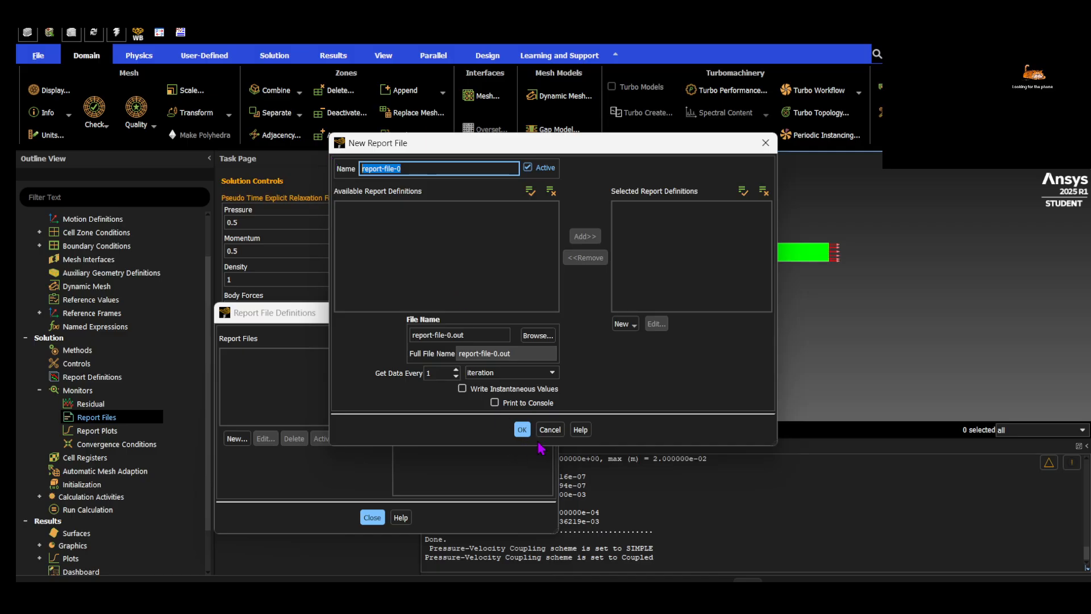
{"action": "left_click", "coordinate": [551, 431]}
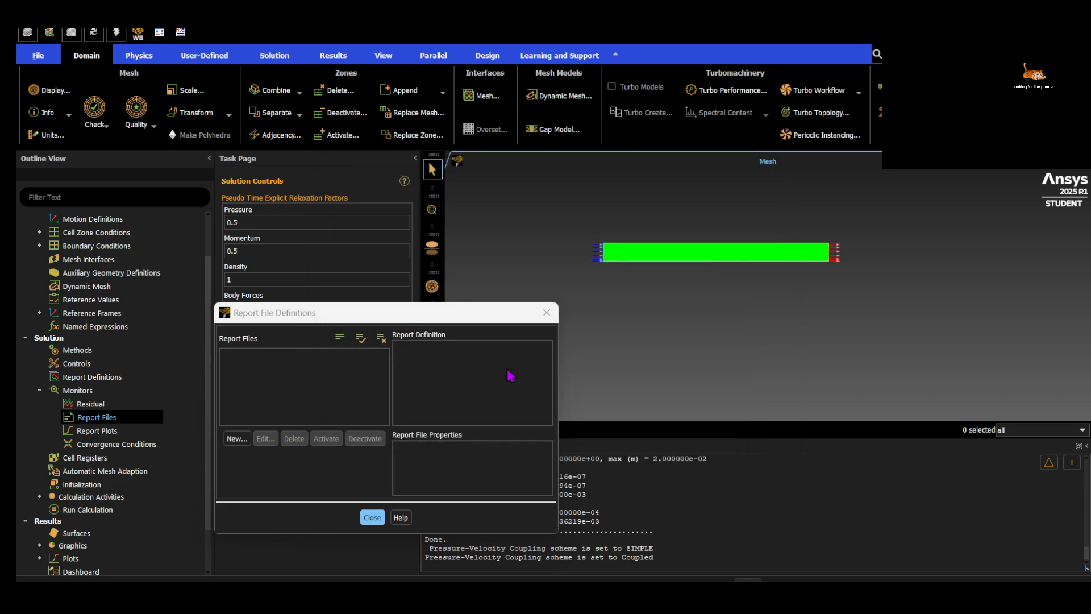
{"action": "left_click", "coordinate": [539, 318]}
Open the mesh display settings from the general setup
{"action": "scroll", "coordinate": [93, 297], "scroll_direction": "up", "scroll_amount": 2}
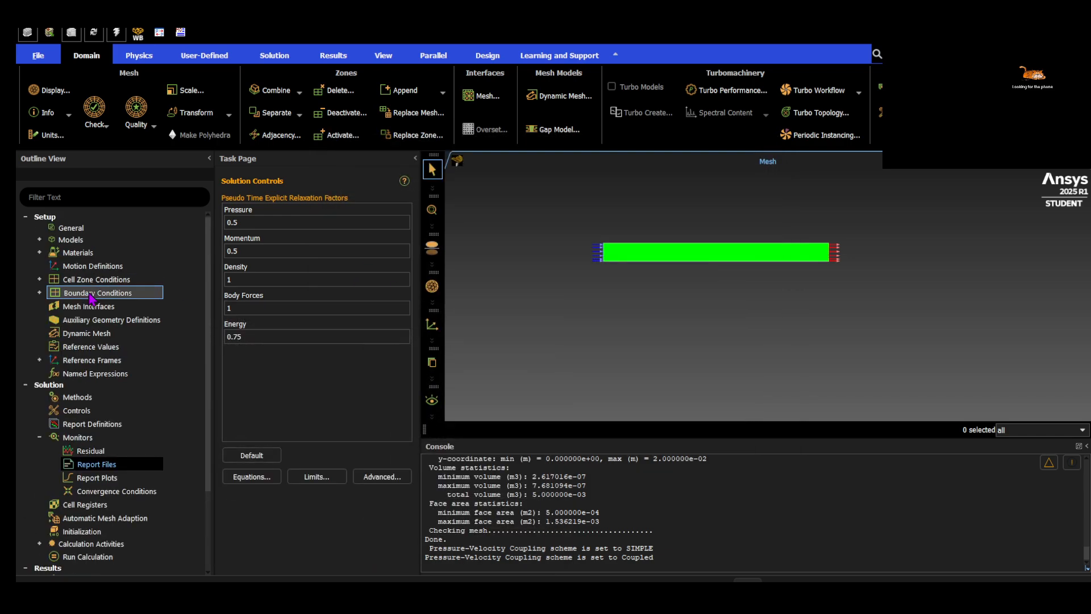
{"action": "double_click", "coordinate": [94, 219]}
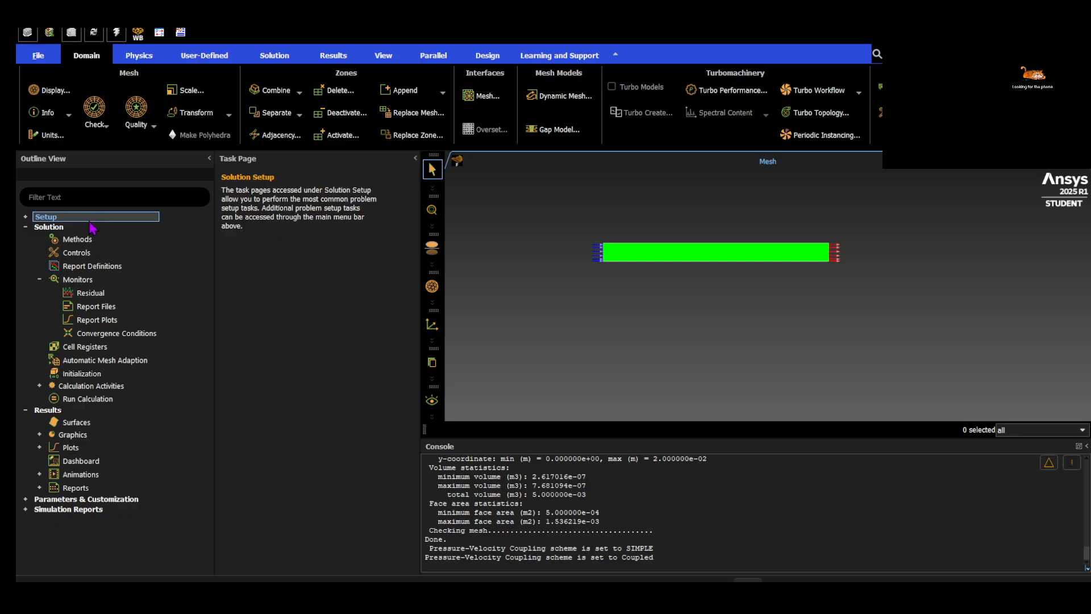
{"action": "left_click", "coordinate": [25, 216]}
{"action": "left_click", "coordinate": [56, 228]}
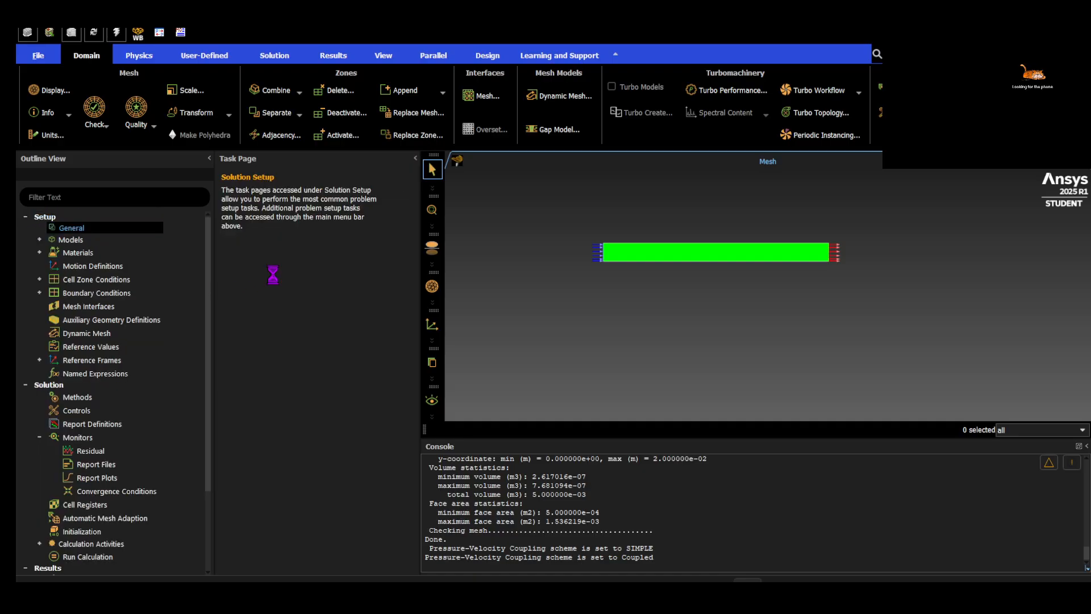
{"action": "left_click", "coordinate": [250, 230]}
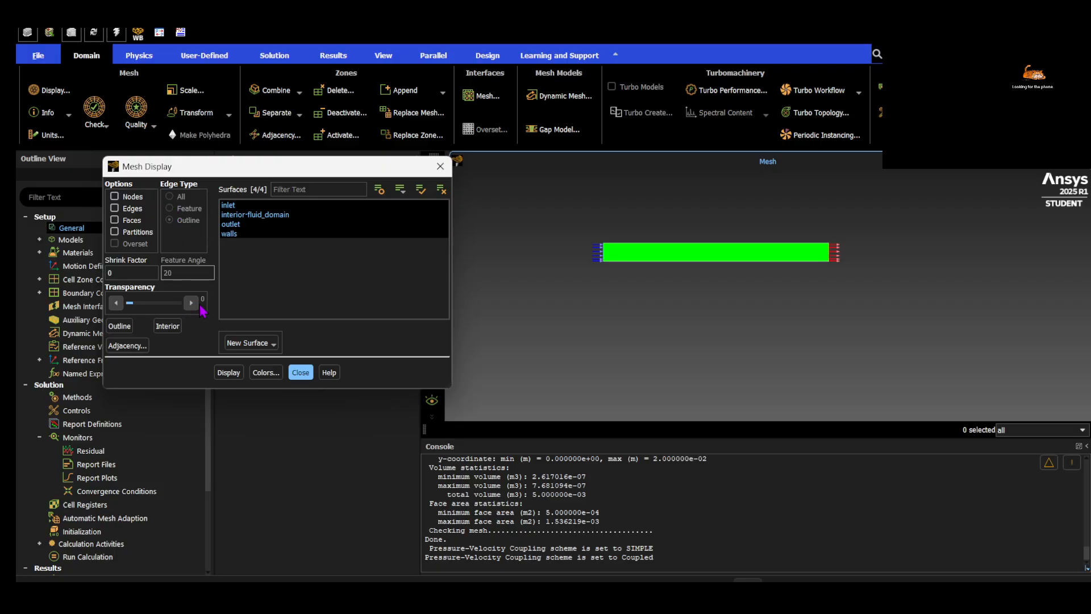
Create a line surface named l1 from x 0.05, y 0 m to x 0.5, y 0.02 m
{"action": "left_click", "coordinate": [253, 342]}
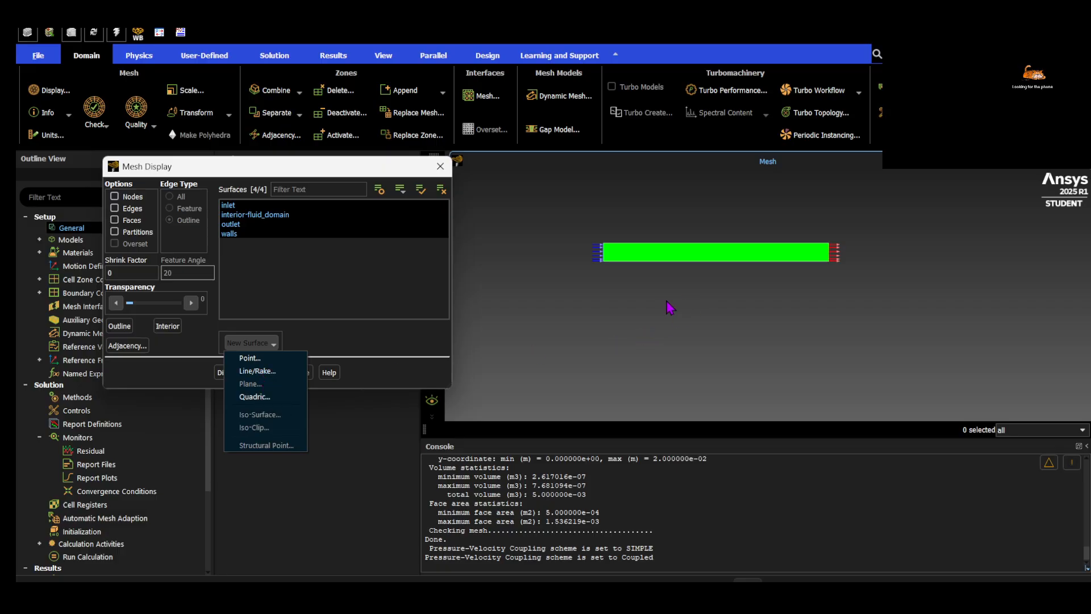
{"action": "left_click", "coordinate": [285, 373]}
{"action": "left_click_drag", "start_coordinate": [305, 321], "coordinate": [184, 325]}
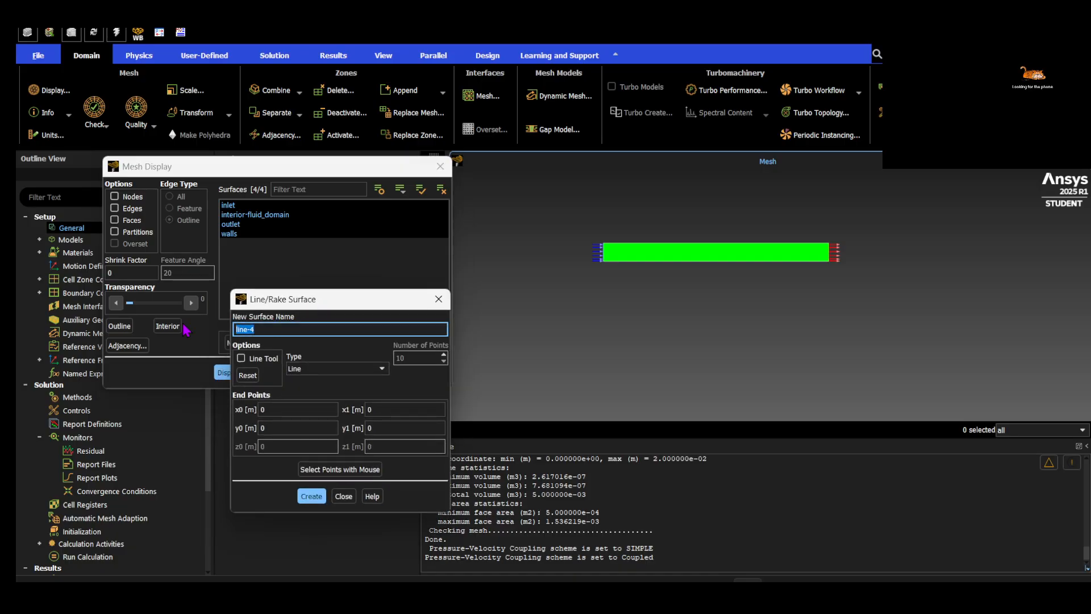
{"action": "type", "text": "l1"}
{"action": "left_click", "coordinate": [278, 409]}
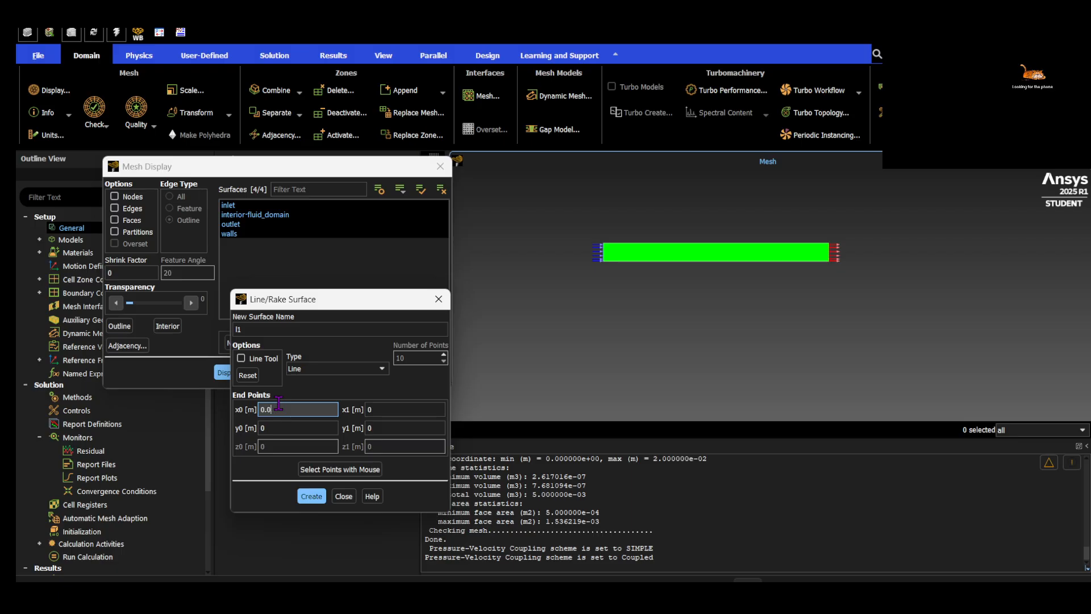
{"action": "key", "text": "Tab"}
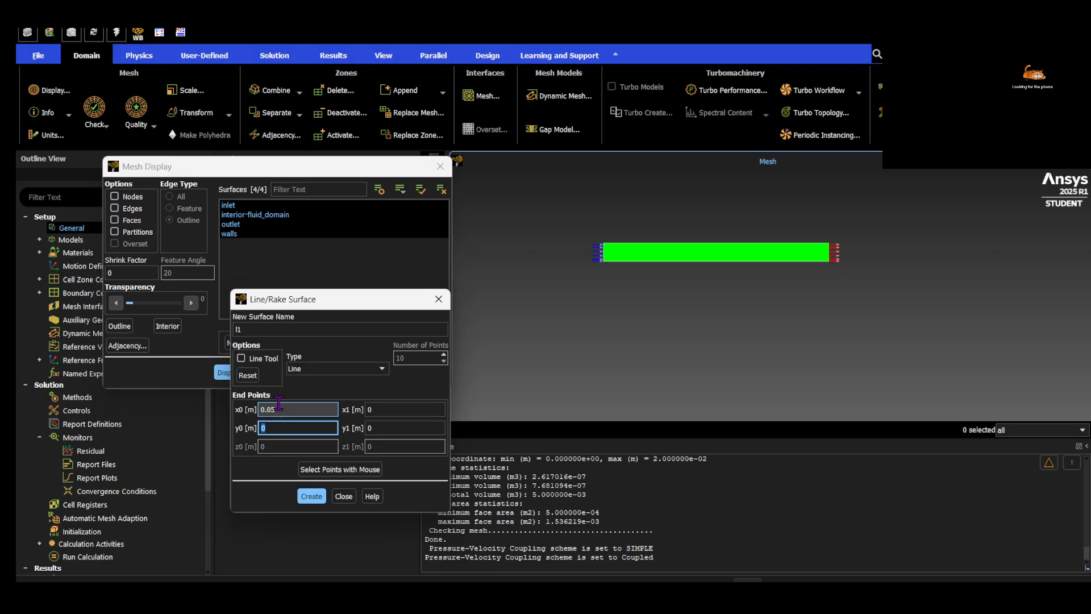
{"action": "key", "text": "Tab"}
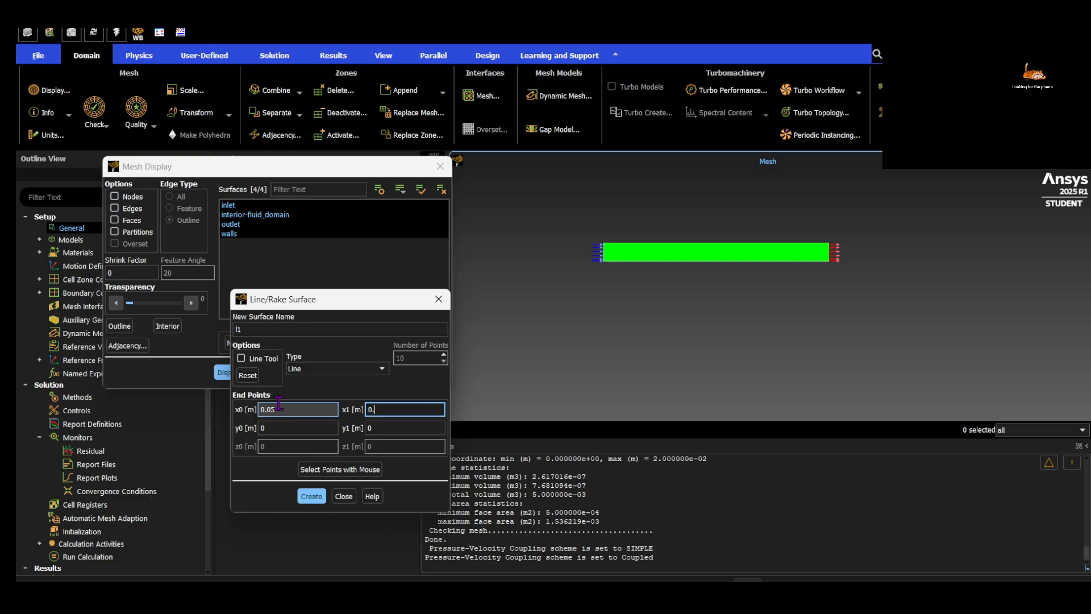
{"action": "key", "text": "Tab"}
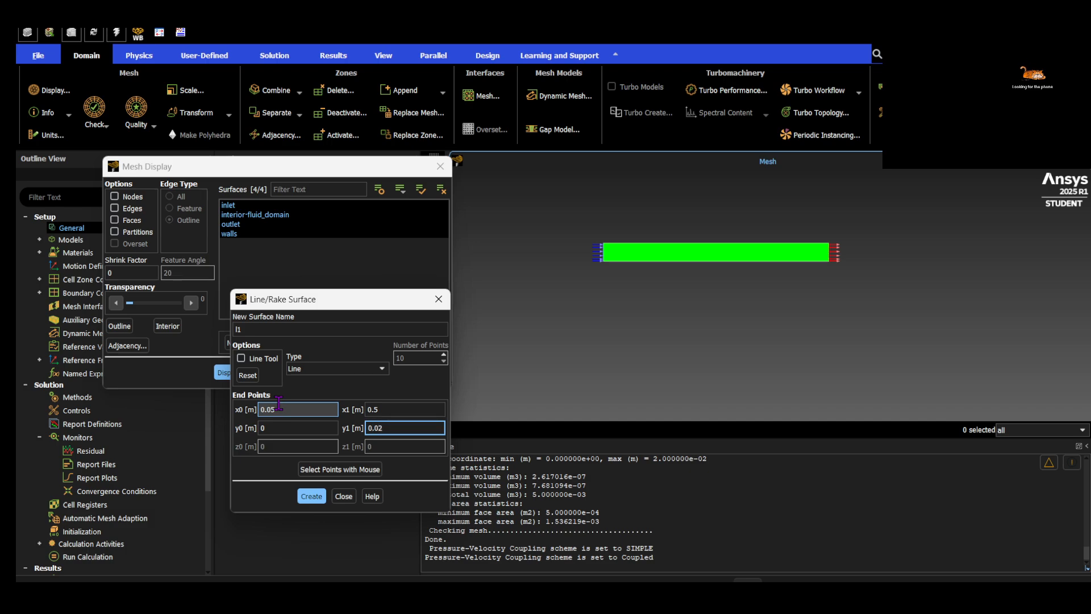
{"action": "left_click", "coordinate": [314, 497]}
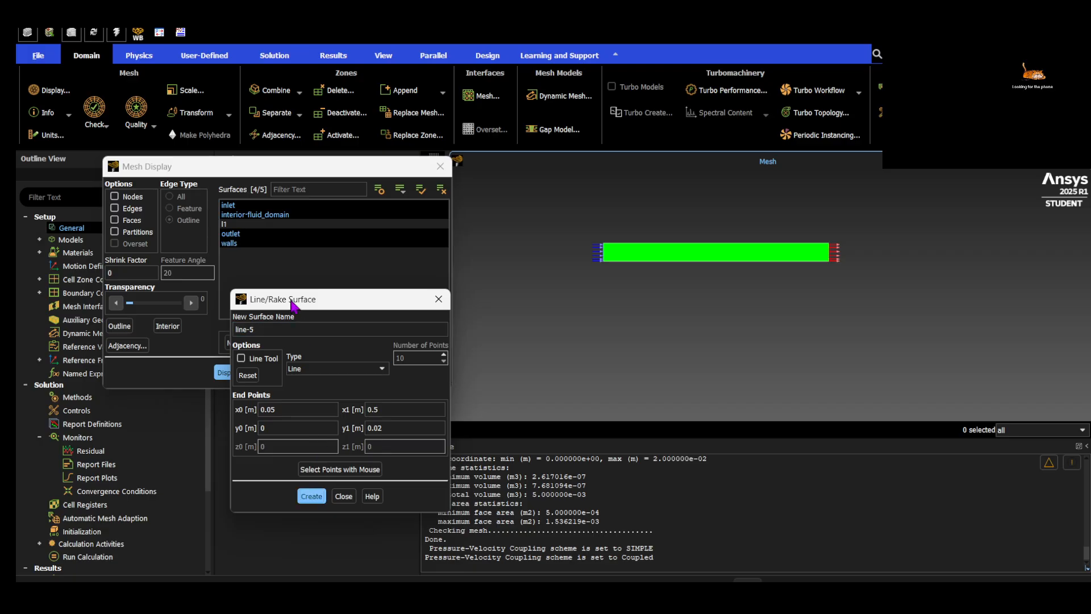
Display the mesh outline with line l1 included and the interior-fluid_domain surface deselected
{"action": "left_click", "coordinate": [260, 215]}
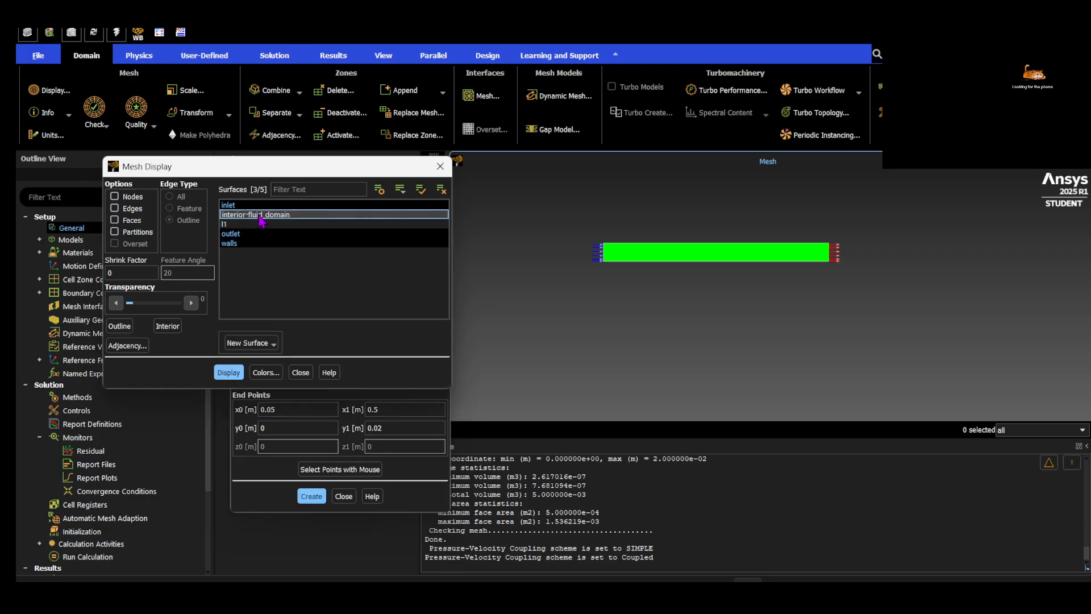
{"action": "left_click", "coordinate": [230, 374]}
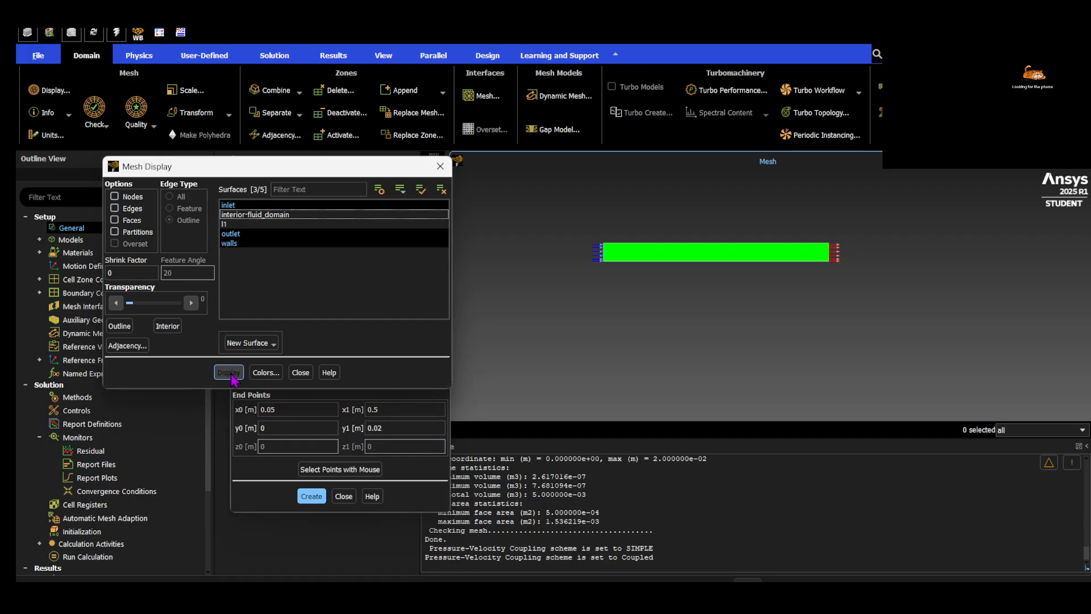
{"action": "left_click", "coordinate": [259, 224]}
{"action": "left_click", "coordinate": [227, 372]}
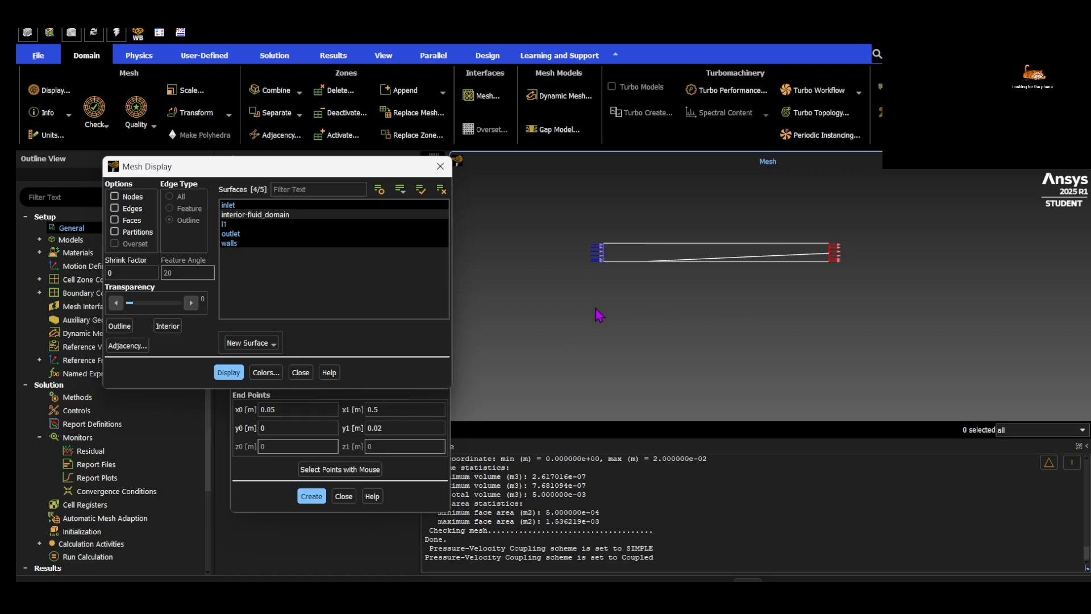
Create a vertical line surface named line-1 from x 0.05, y 0 m to x 0.05, y 0.02 m
{"action": "left_click", "coordinate": [287, 505]}
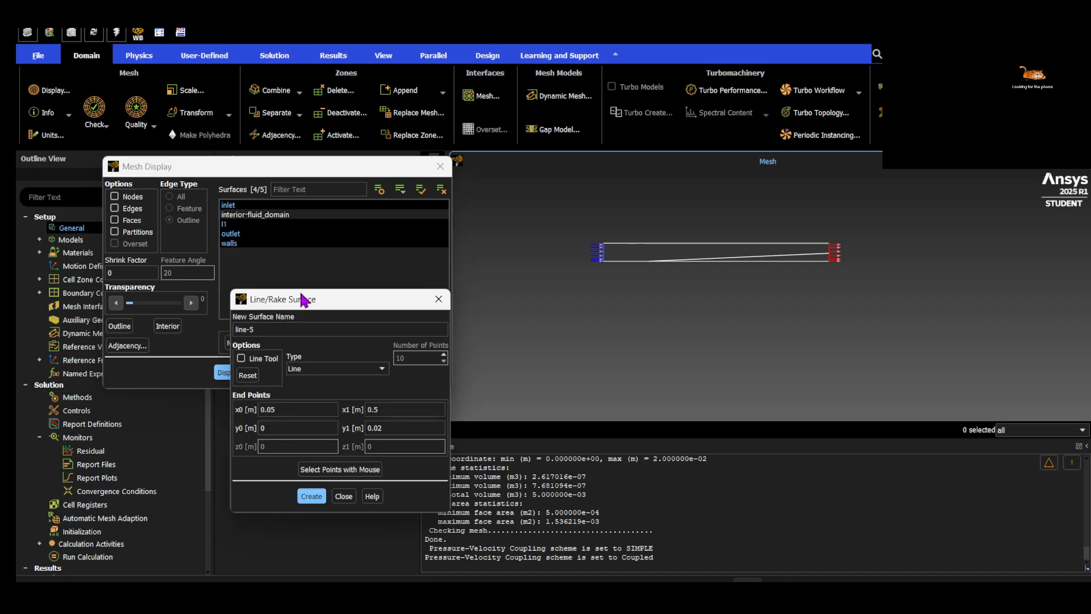
{"action": "left_click", "coordinate": [268, 409]}
{"action": "left_click", "coordinate": [375, 409]}
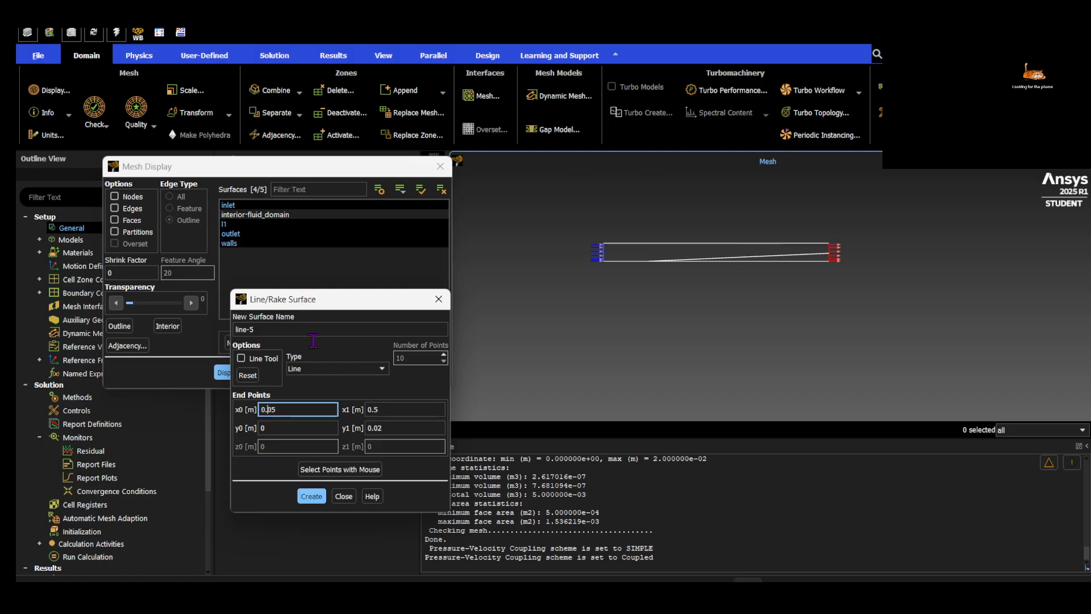
{"action": "left_click", "coordinate": [298, 330]}
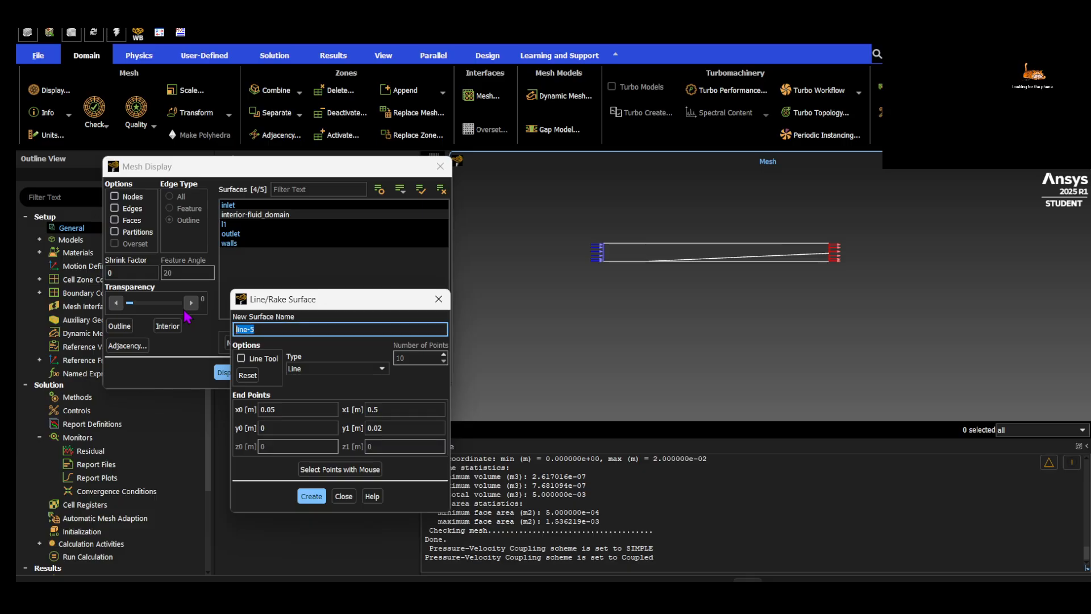
{"action": "type", "text": "lin"}
{"action": "left_click", "coordinate": [376, 409]}
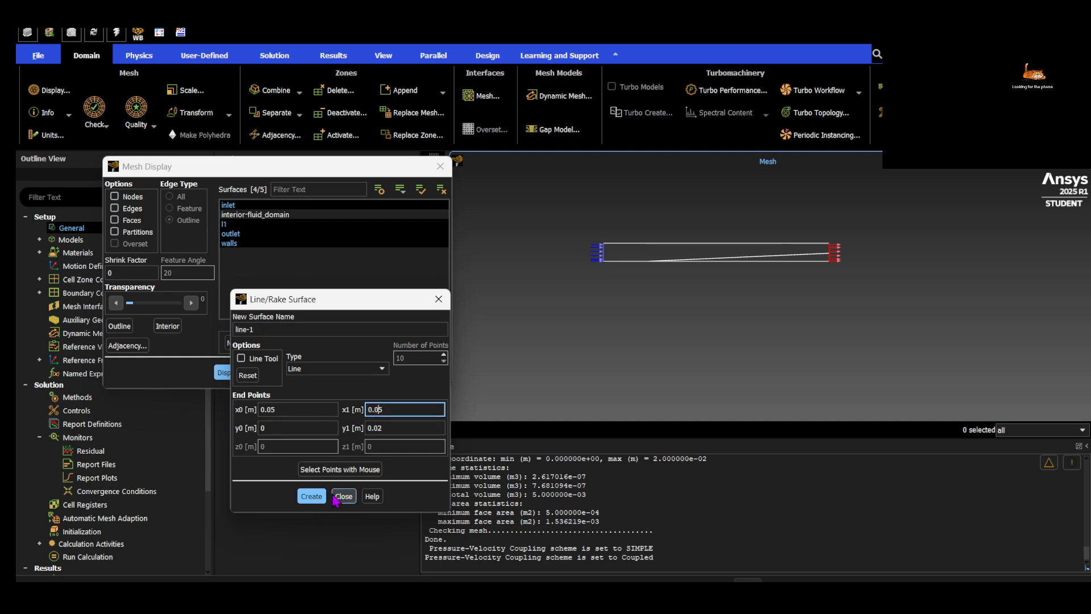
{"action": "left_click", "coordinate": [312, 496]}
Close the line surface settings and add line-1 to the displayed surfaces
{"action": "left_click", "coordinate": [343, 497]}
{"action": "left_click", "coordinate": [250, 233]}
{"action": "left_click", "coordinate": [229, 372]}
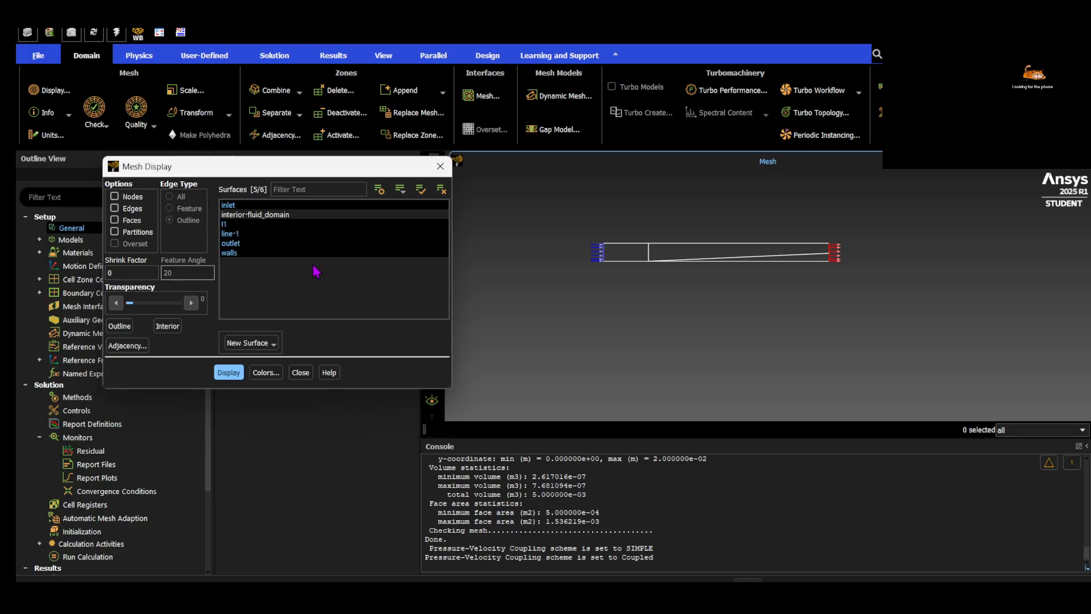
Create a vertical line surface named line-2 from x 0.075, y 0 m to x 0.075, y 0.02 m
{"action": "left_click", "coordinate": [261, 342]}
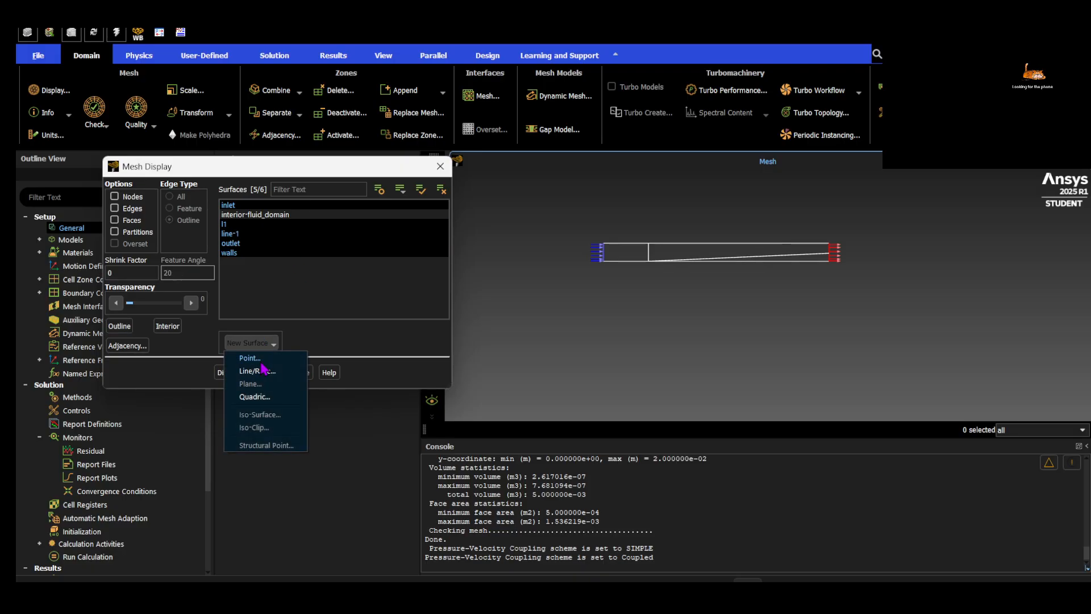
{"action": "left_click", "coordinate": [259, 372]}
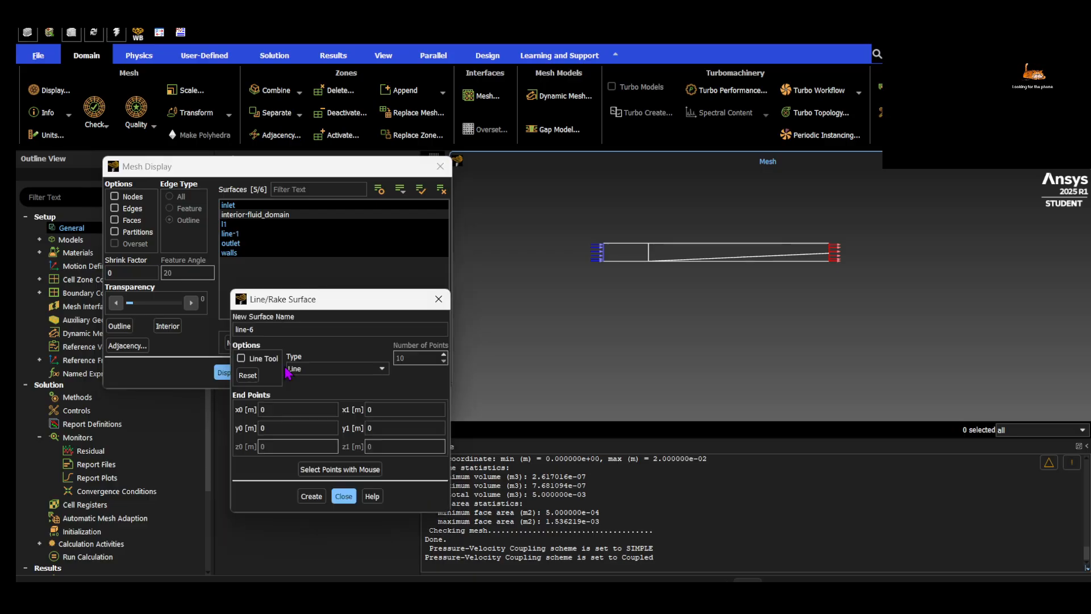
{"action": "double_click", "coordinate": [275, 410]}
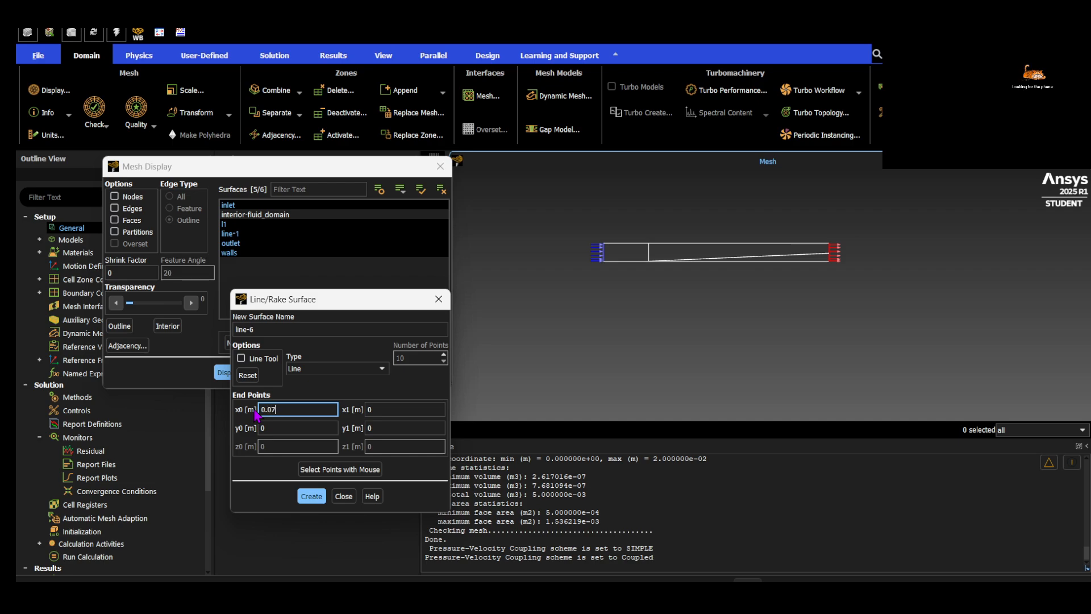
{"action": "key", "text": "Tab"}
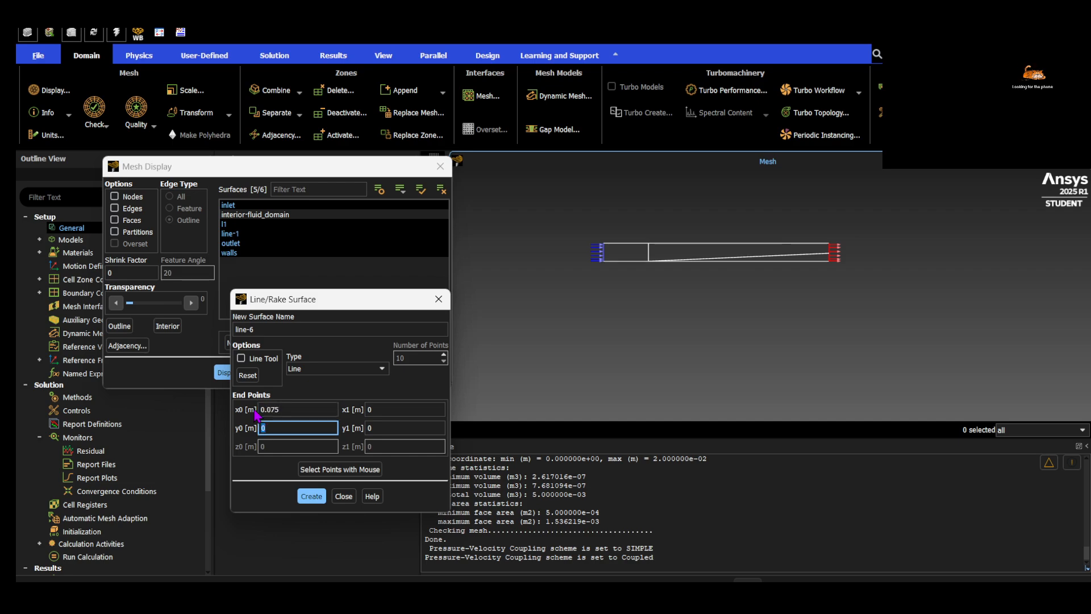
{"action": "key", "text": "Tab"}
{"action": "type", "text": "0.07"}
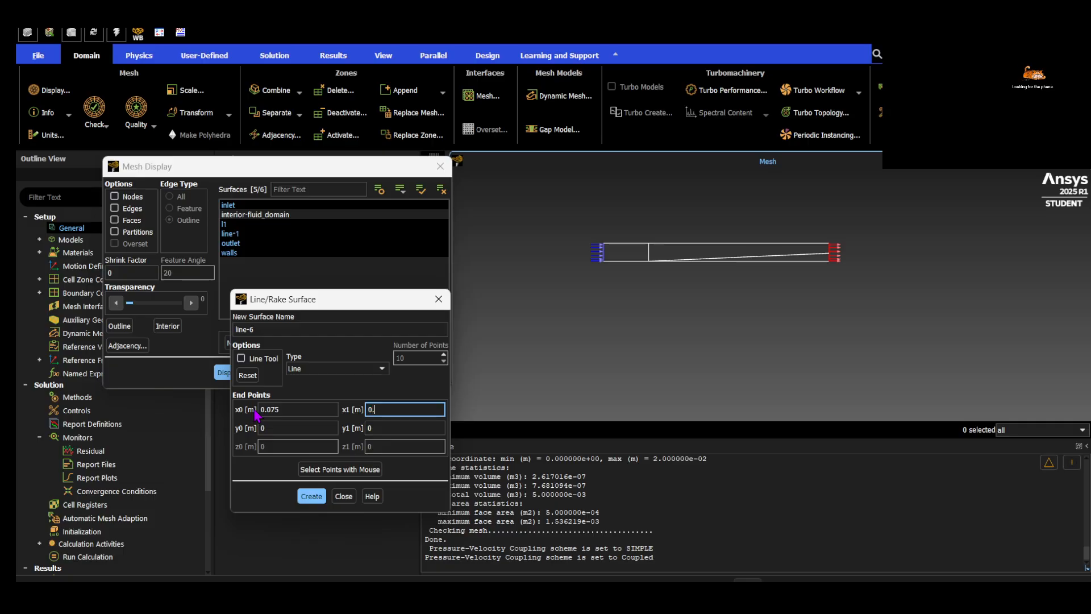
{"action": "key", "text": "Tab"}
{"action": "type", "text": "0"}
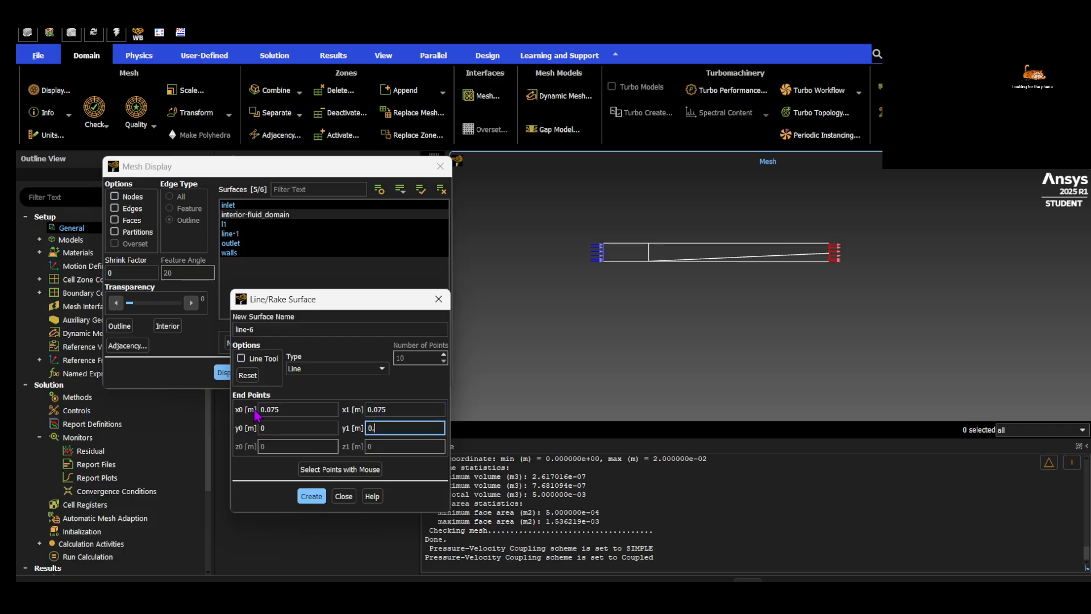
{"action": "left_click", "coordinate": [274, 328]}
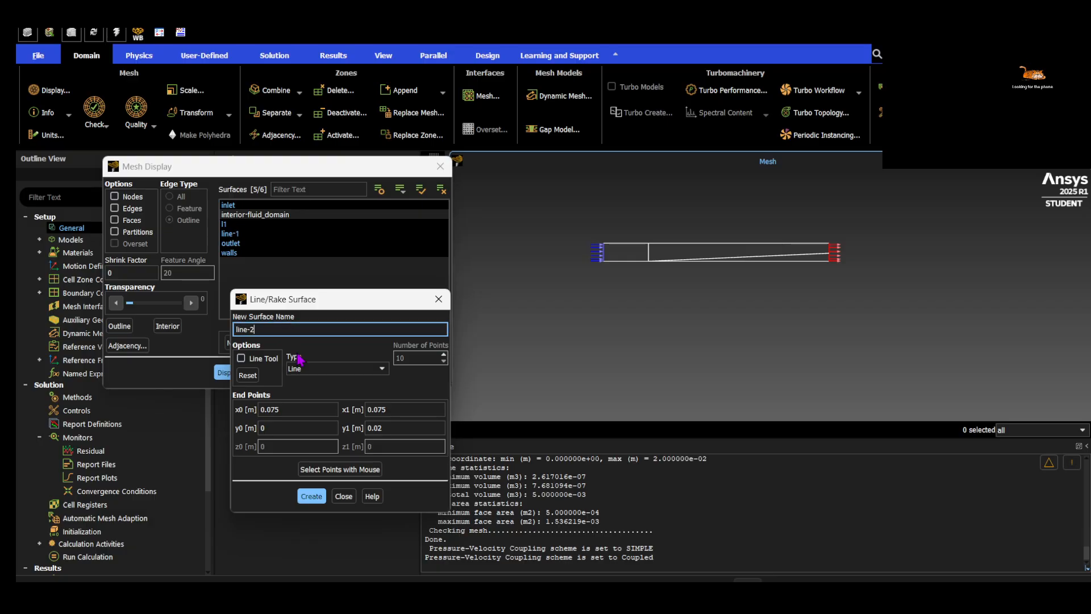
{"action": "left_click", "coordinate": [312, 494]}
Close the line surface settings, display the mesh with line-1 and line-2 included, and close the mesh display settings
{"action": "left_click", "coordinate": [343, 496]}
{"action": "left_click", "coordinate": [285, 234]}
{"action": "left_click", "coordinate": [287, 243]}
{"action": "left_click", "coordinate": [229, 372]}
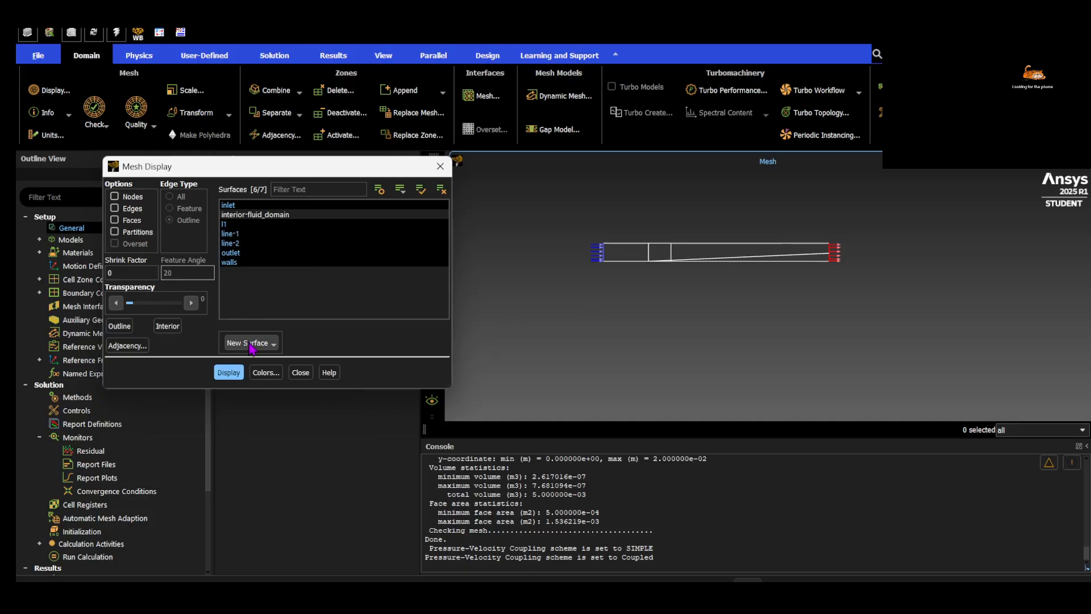
{"action": "left_click", "coordinate": [300, 372]}
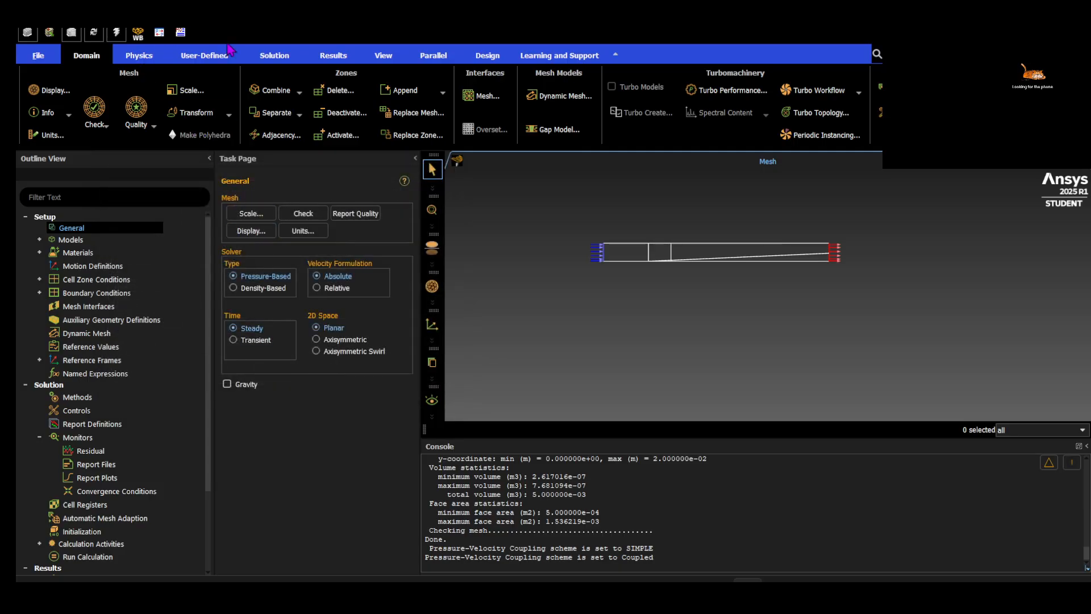
{"action": "left_click", "coordinate": [291, 57]}
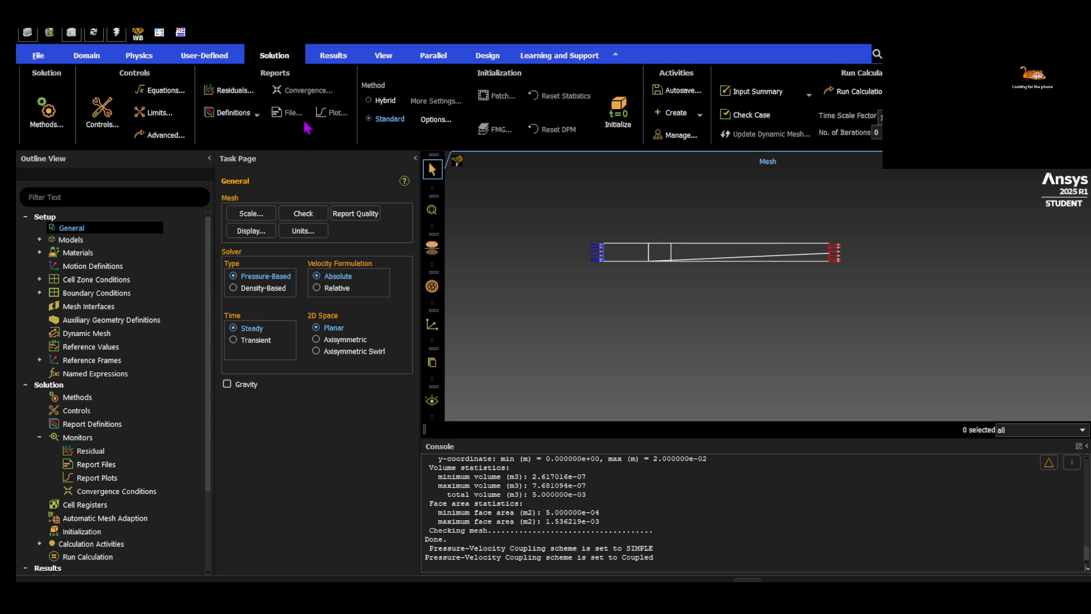
{"action": "left_click", "coordinate": [233, 58]}
{"action": "left_click", "coordinate": [136, 58]}
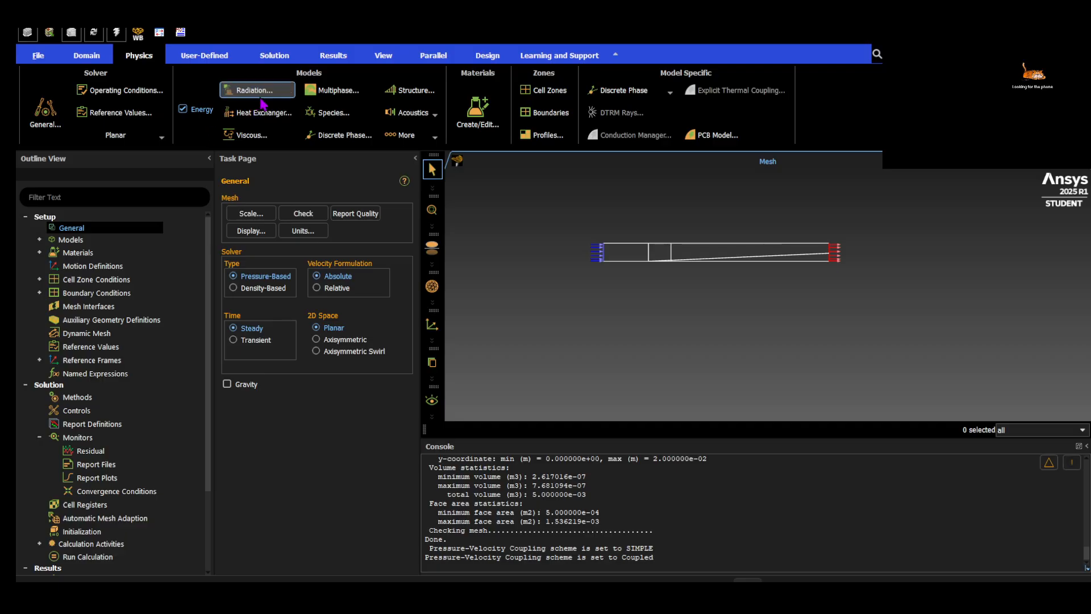
{"action": "left_click", "coordinate": [336, 56]}
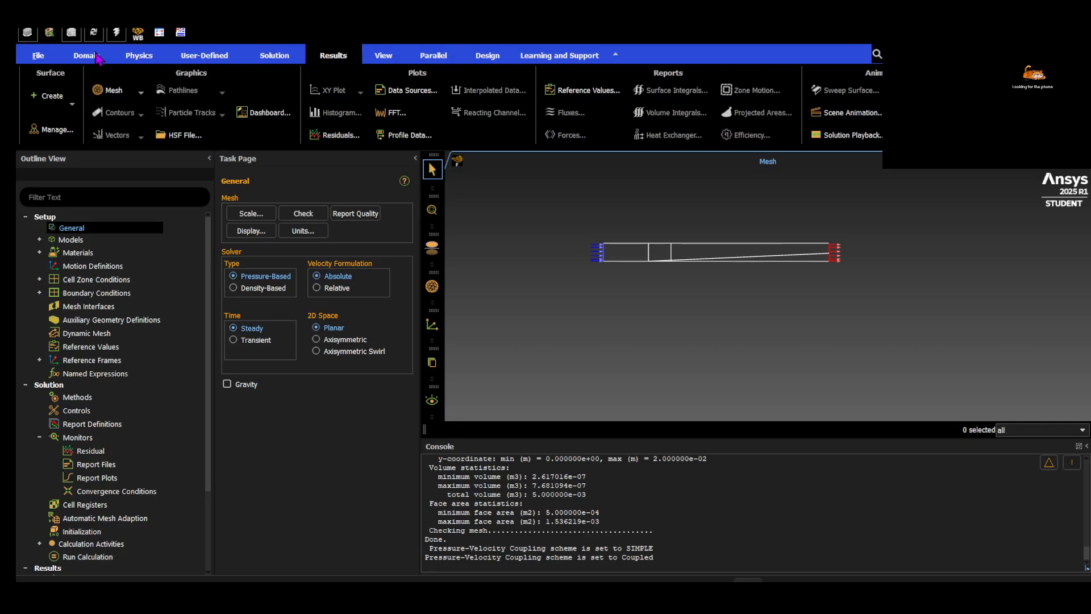
{"action": "left_click", "coordinate": [46, 105]}
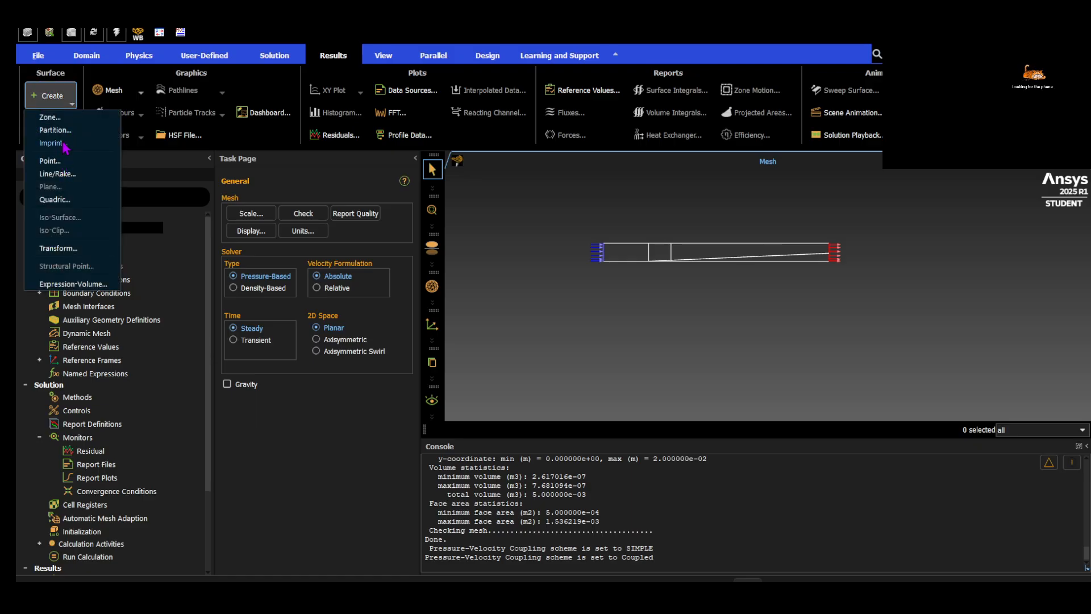
{"action": "left_click", "coordinate": [57, 174]}
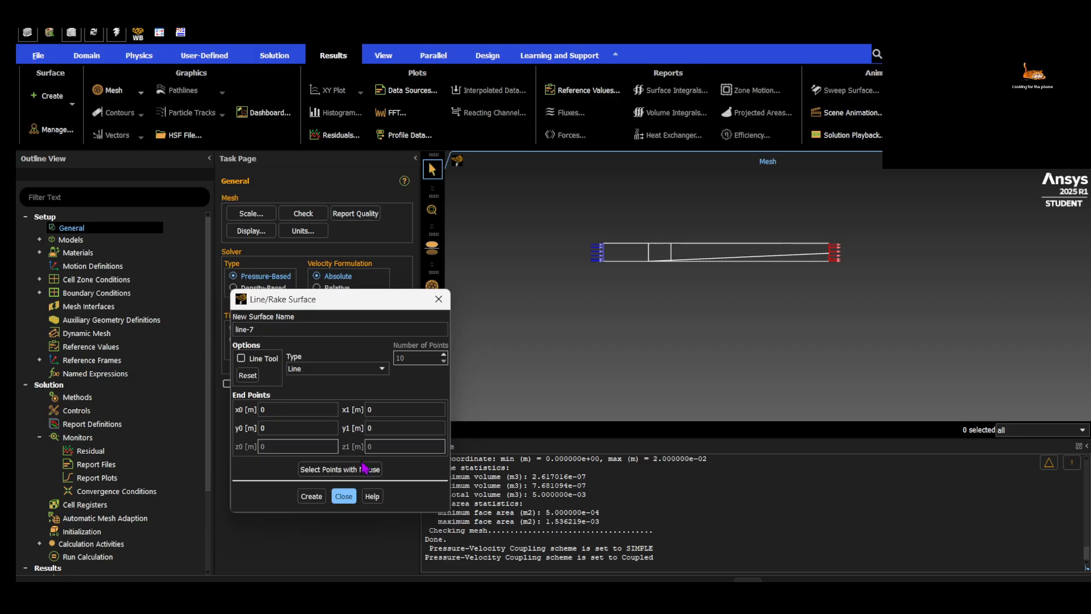
{"action": "left_click", "coordinate": [438, 299]}
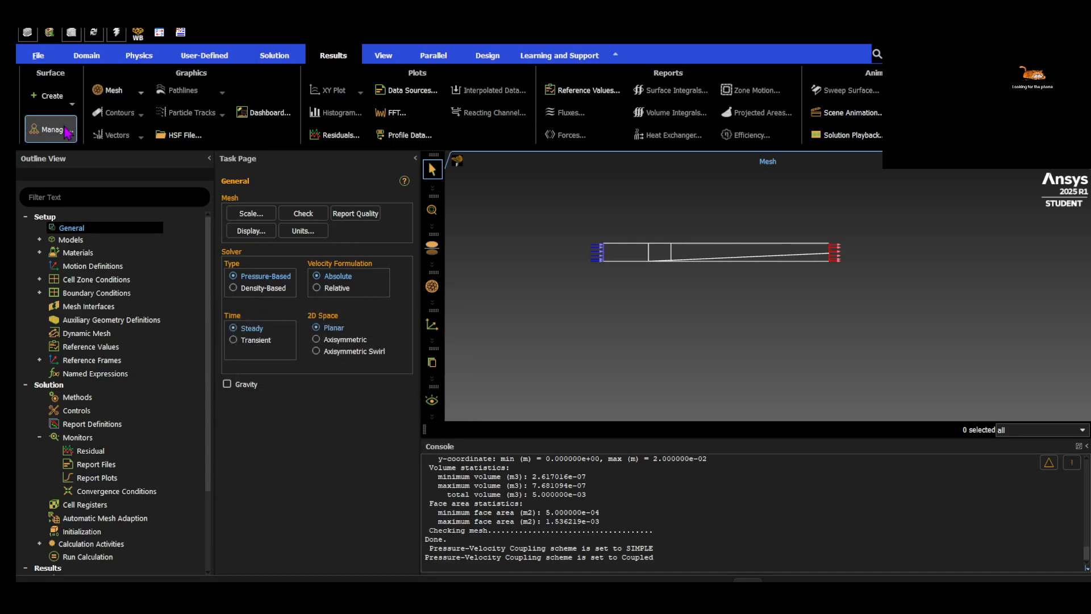
Delete the diagonal line surface l1 from the surfaces list and close the surface manager
{"action": "left_click", "coordinate": [51, 130]}
{"action": "left_click_drag", "start_coordinate": [288, 318], "coordinate": [282, 299]}
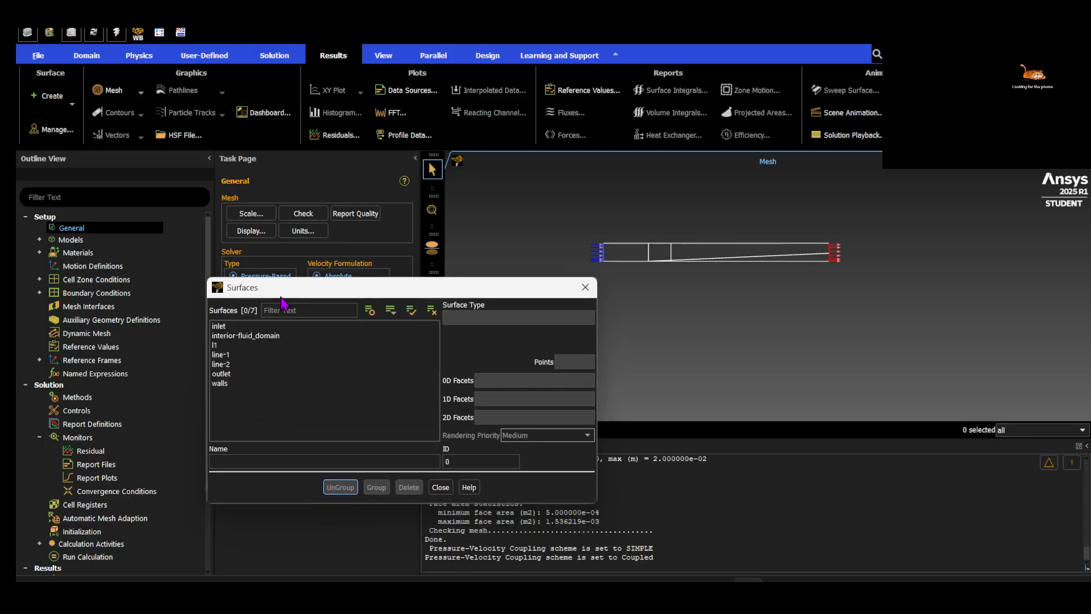
{"action": "left_click", "coordinate": [246, 345]}
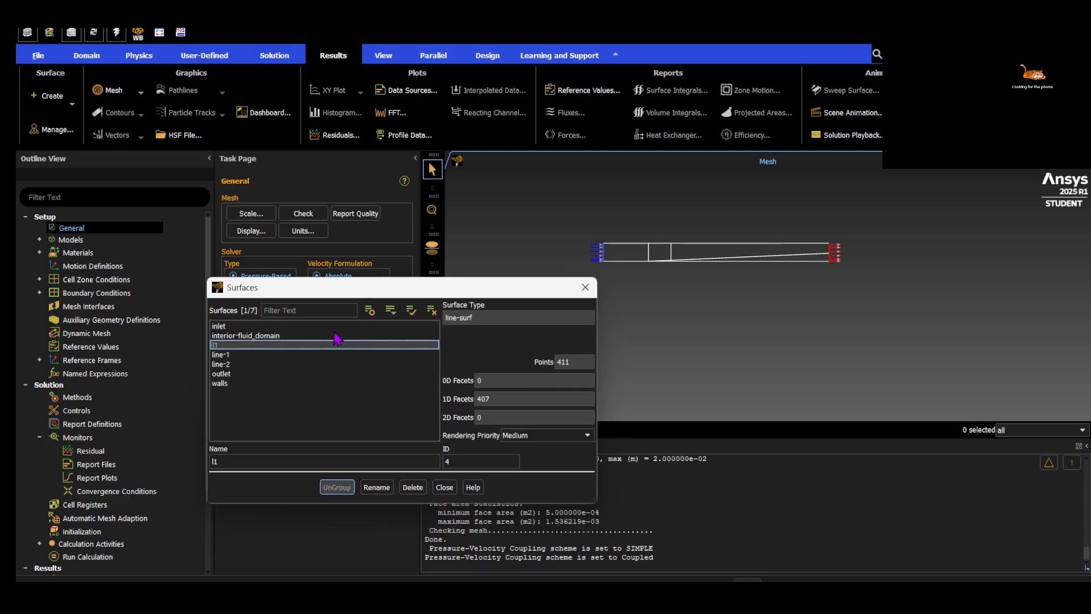
{"action": "left_click", "coordinate": [585, 287]}
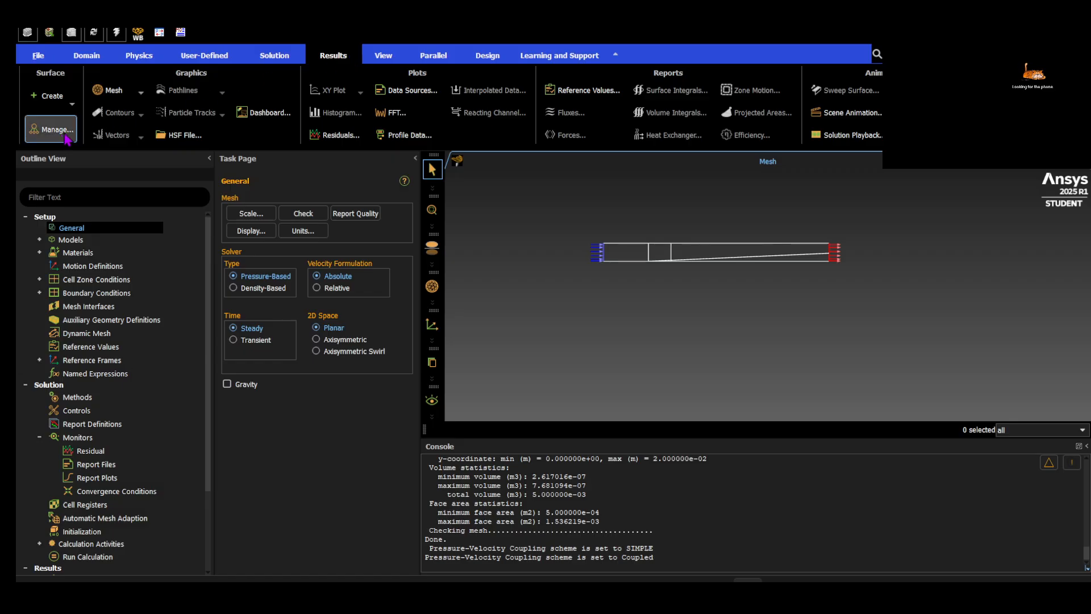
{"action": "left_click", "coordinate": [66, 136]}
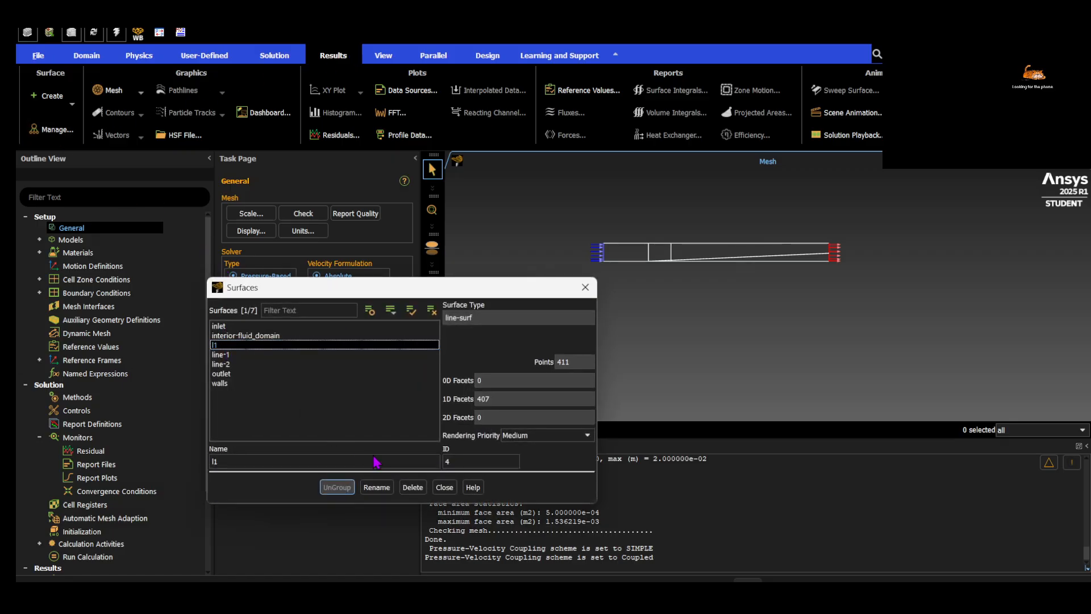
{"action": "left_click", "coordinate": [414, 487]}
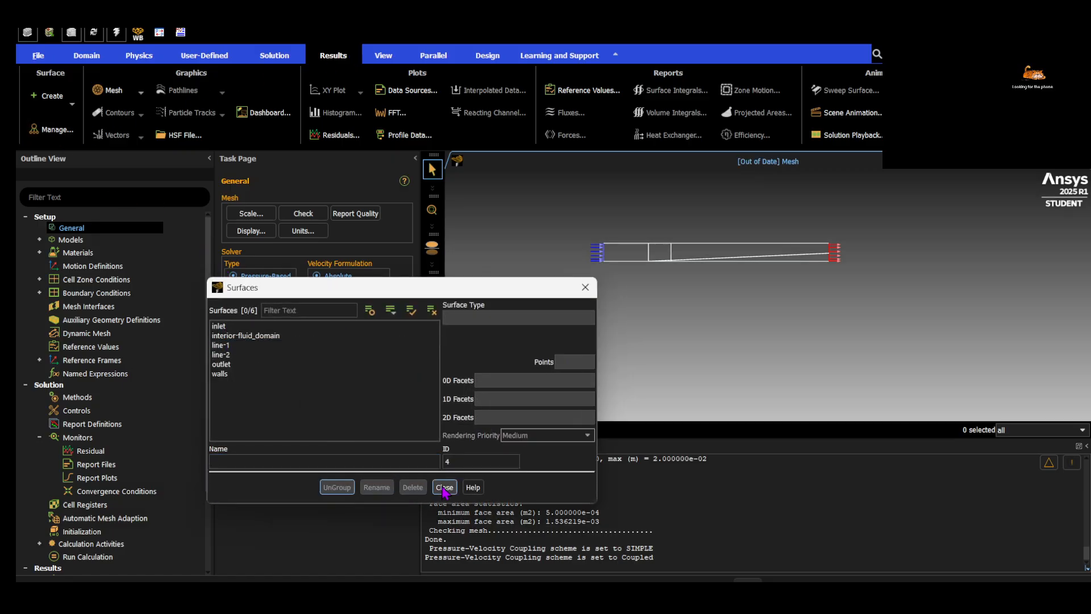
{"action": "left_click", "coordinate": [445, 487]}
Redisplay the mesh outline with line-1 and line-2, leaving interior-fluid_domain deselected, and close the display settings
{"action": "left_click", "coordinate": [252, 230]}
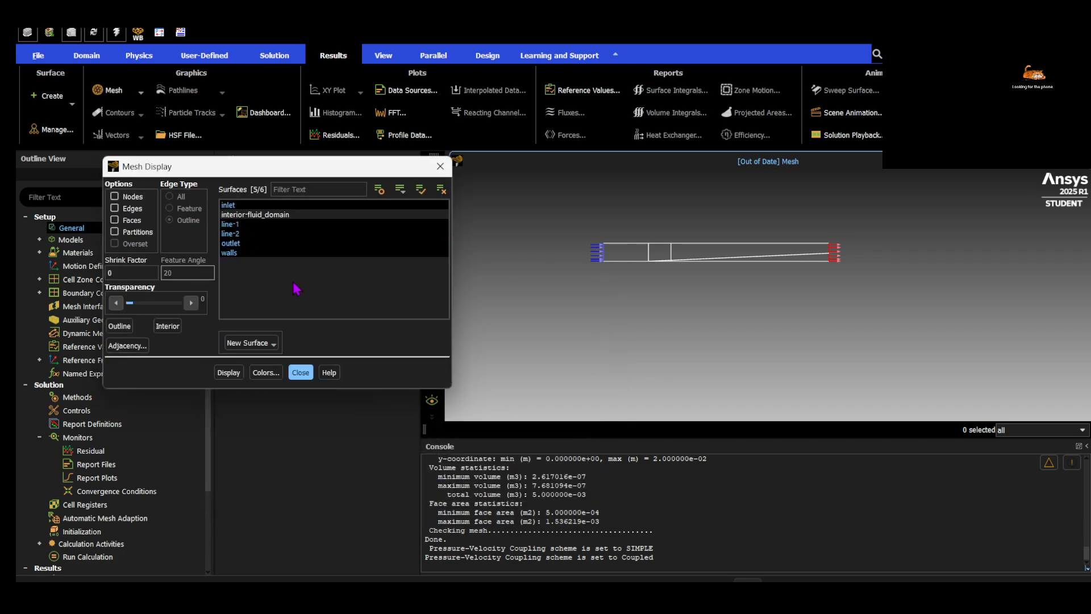
{"action": "left_click", "coordinate": [227, 374]}
{"action": "left_click", "coordinate": [301, 372]}
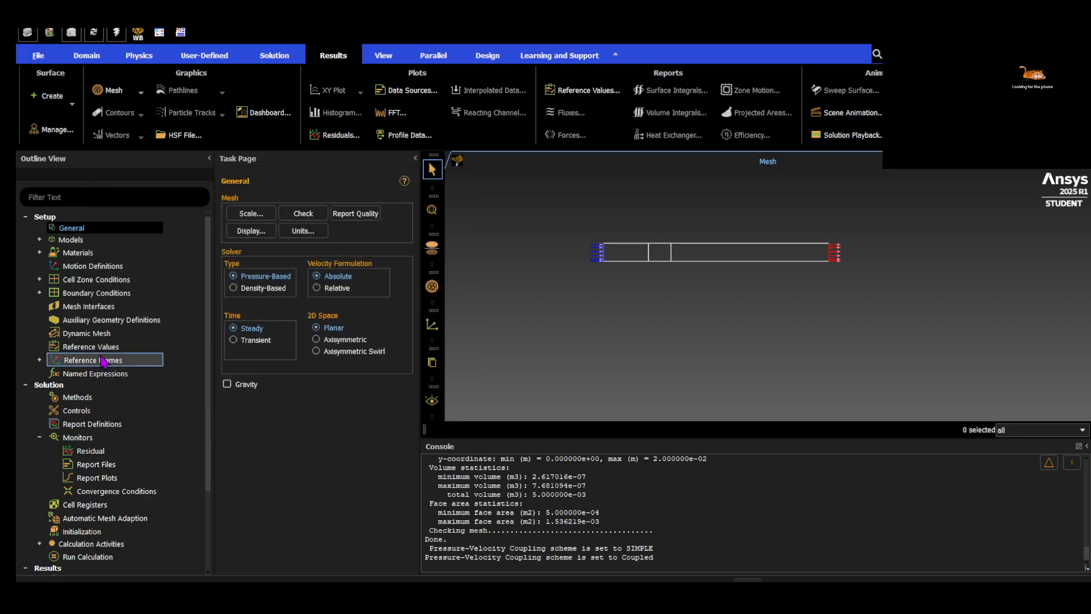
Start a new report file definition under the solution monitors and name it temp-1-line
{"action": "scroll", "coordinate": [91, 363], "scroll_direction": "down", "scroll_amount": 3}
{"action": "double_click", "coordinate": [91, 362]}
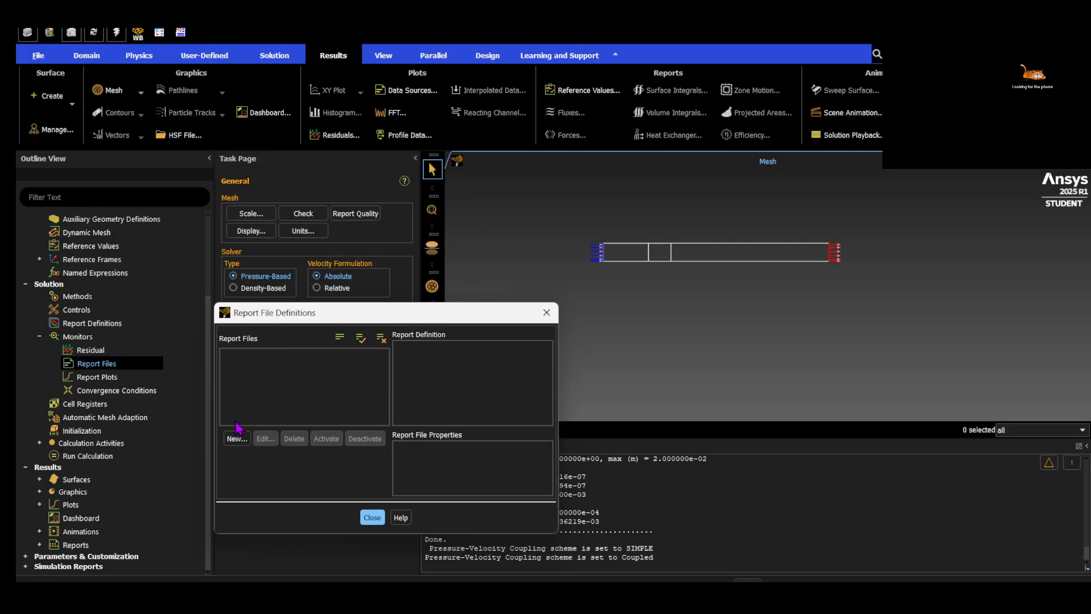
{"action": "left_click", "coordinate": [237, 438]}
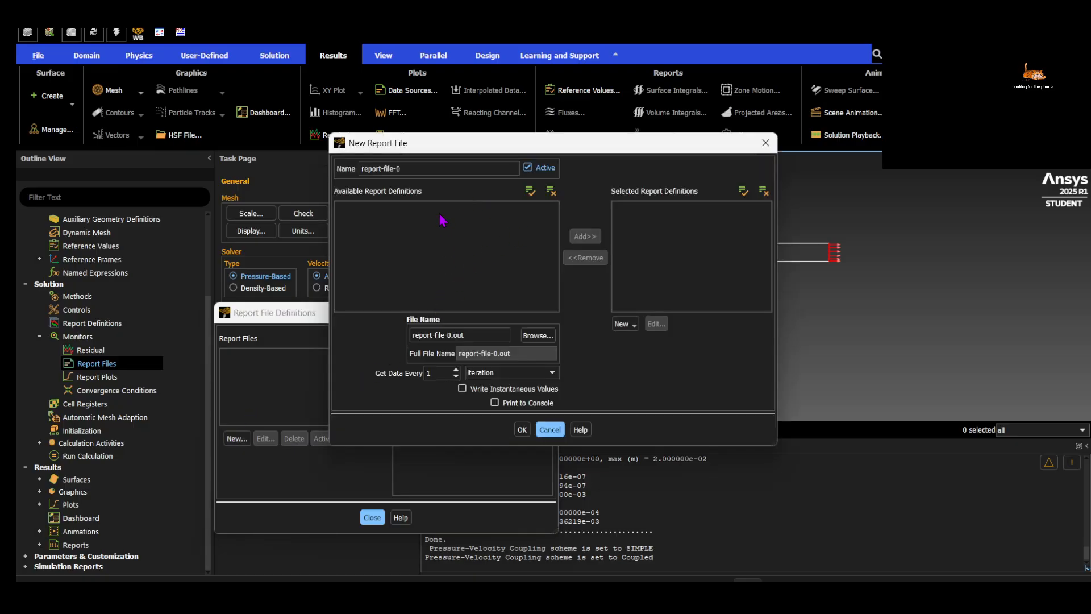
{"action": "left_click", "coordinate": [418, 168]}
{"action": "left_click_drag", "start_coordinate": [404, 168], "coordinate": [355, 165]}
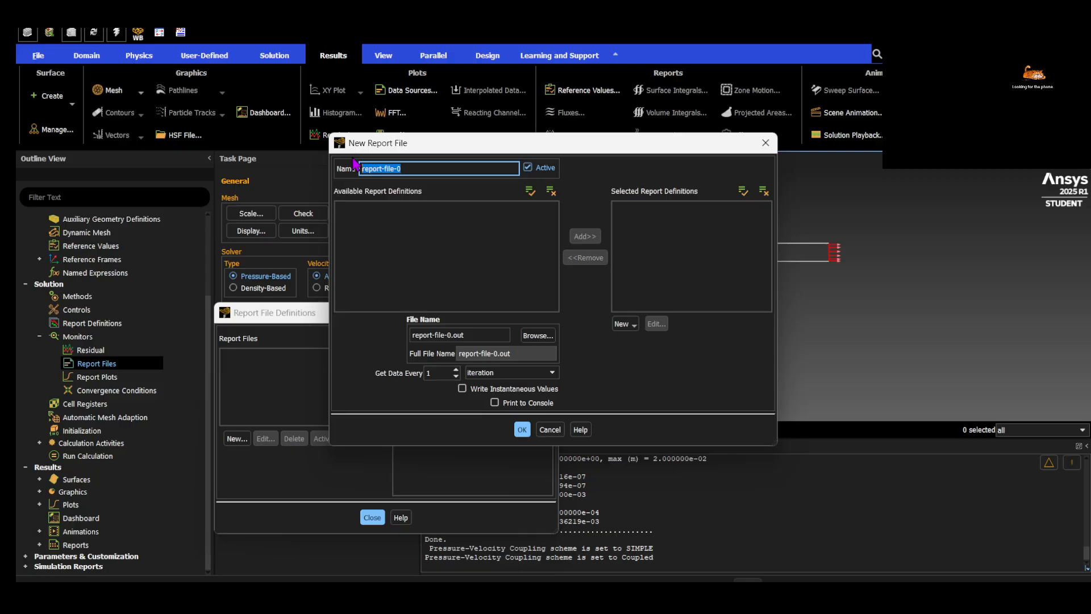
{"action": "type", "text": "t"}
{"action": "key", "text": "BackSpace"}
{"action": "key", "text": "BackSpace"}
{"action": "type", "text": "i"}
Set the output file name of the temp-1-line report file to temp 1 line.xlsx
{"action": "left_click", "coordinate": [469, 335]}
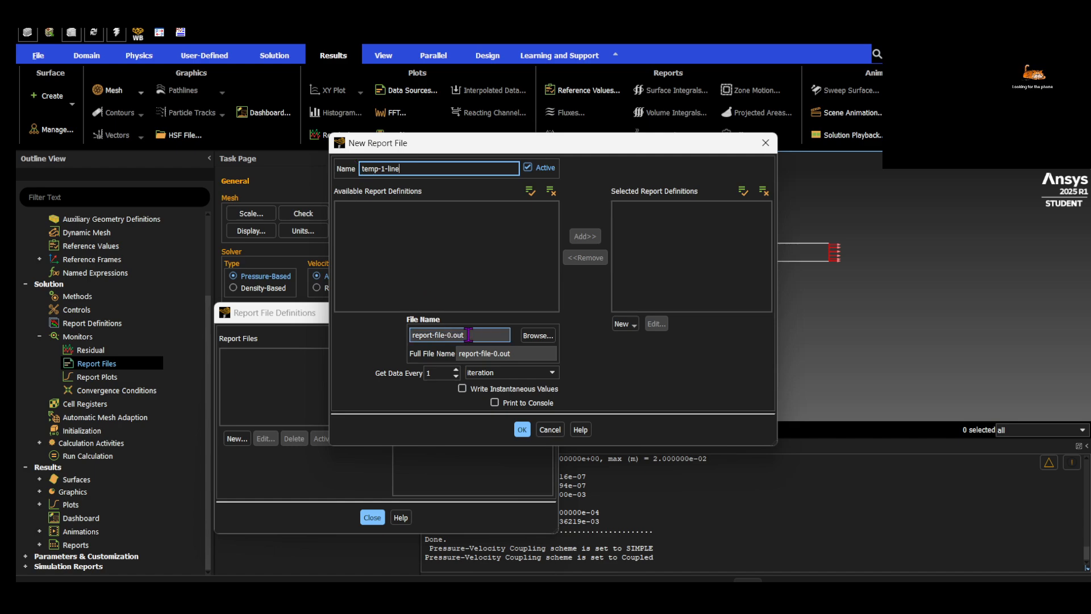
{"action": "left_click_drag", "start_coordinate": [470, 335], "coordinate": [412, 335]}
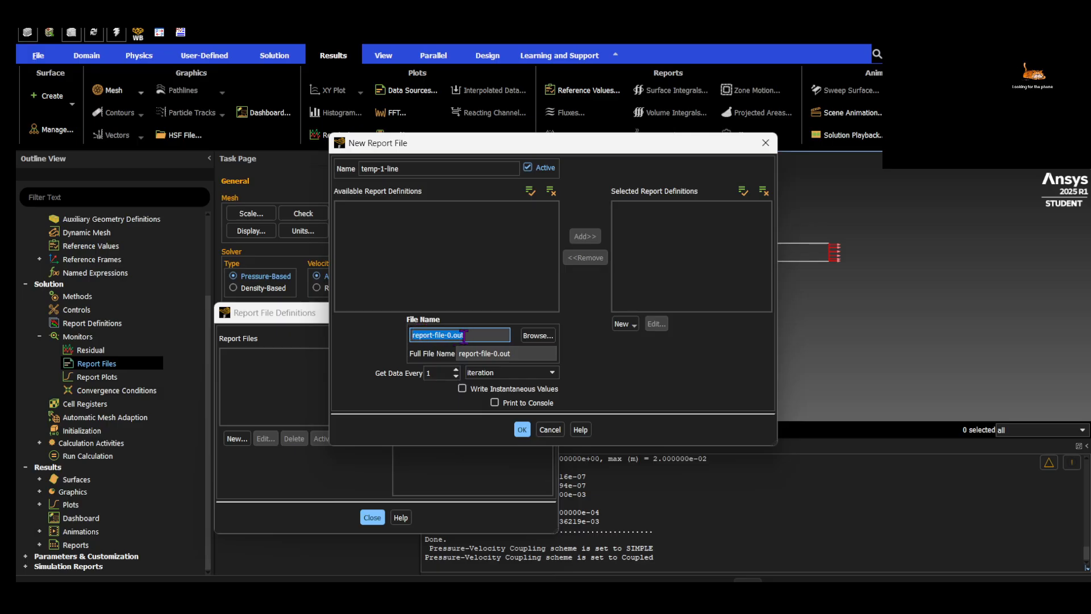
{"action": "type", "text": "te"}
{"action": "type", "text": "mp 1 line.xlsx"}
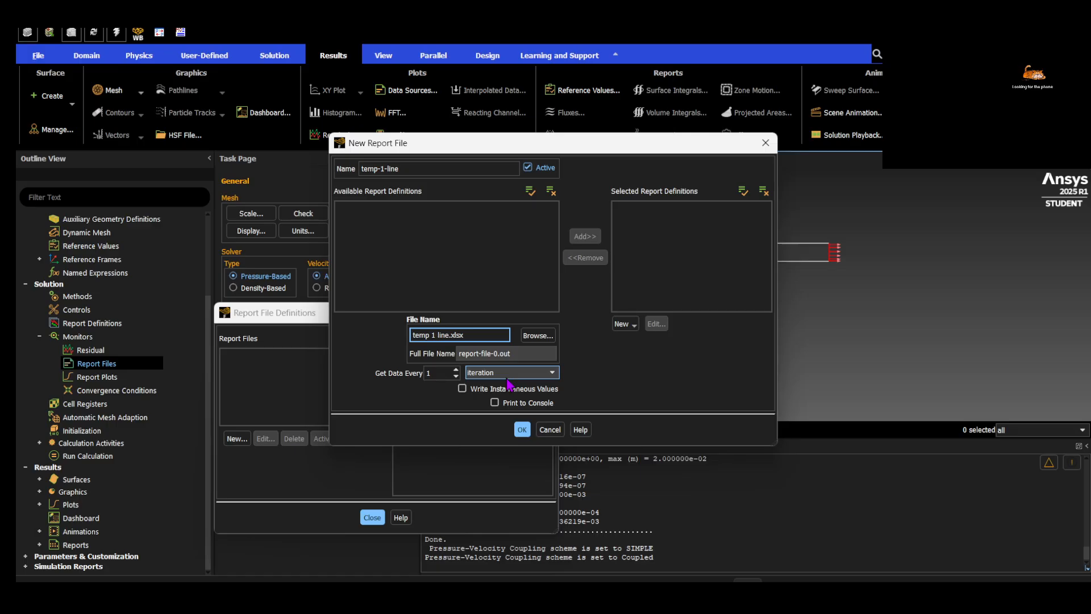
{"action": "left_click", "coordinate": [507, 376]}
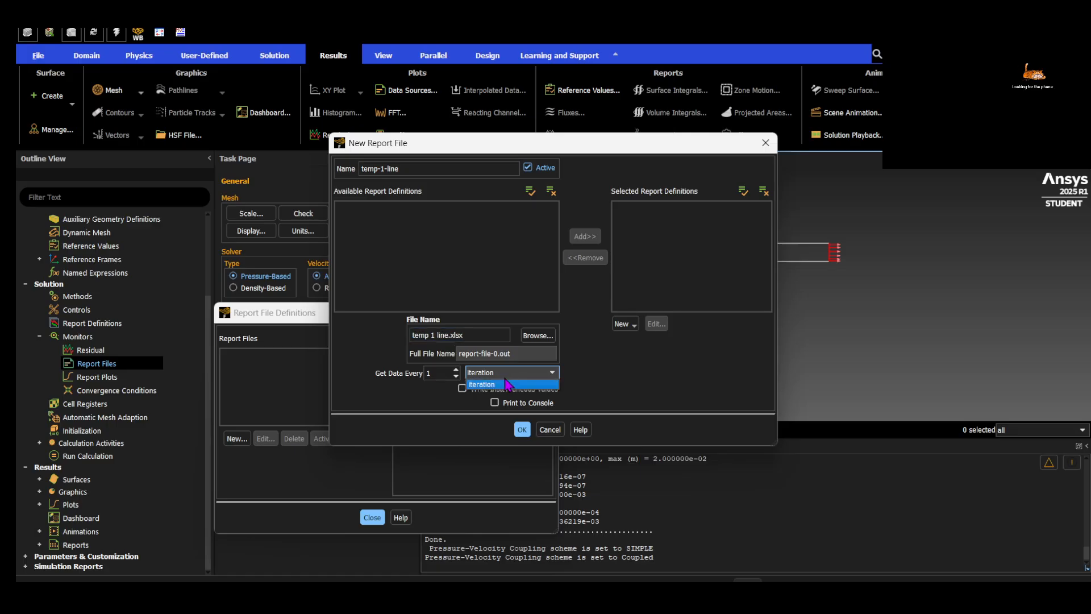
{"action": "left_click", "coordinate": [507, 385]}
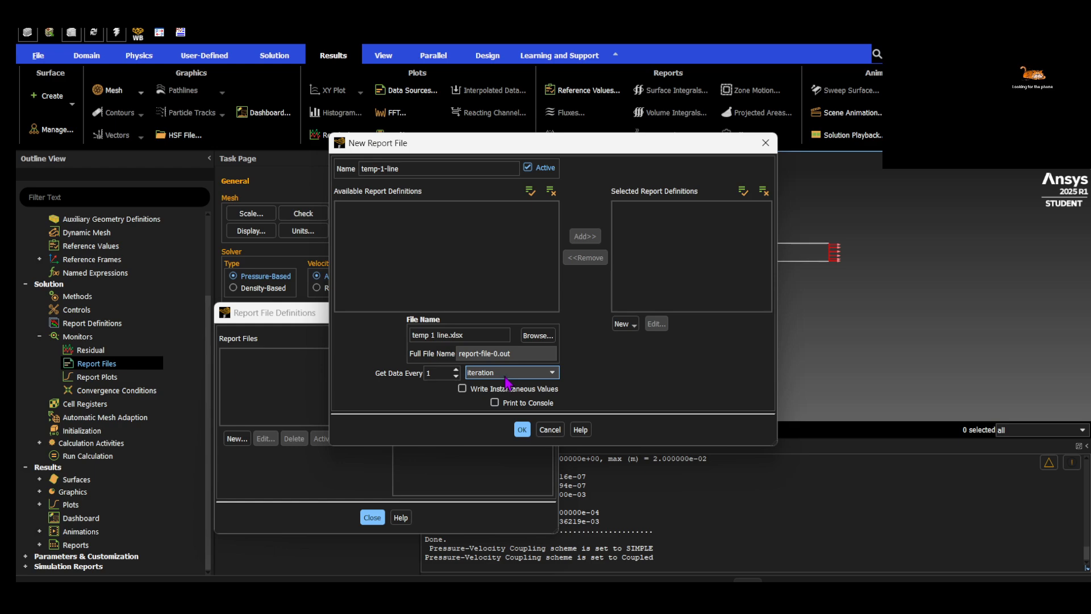
{"action": "left_click", "coordinate": [506, 378]}
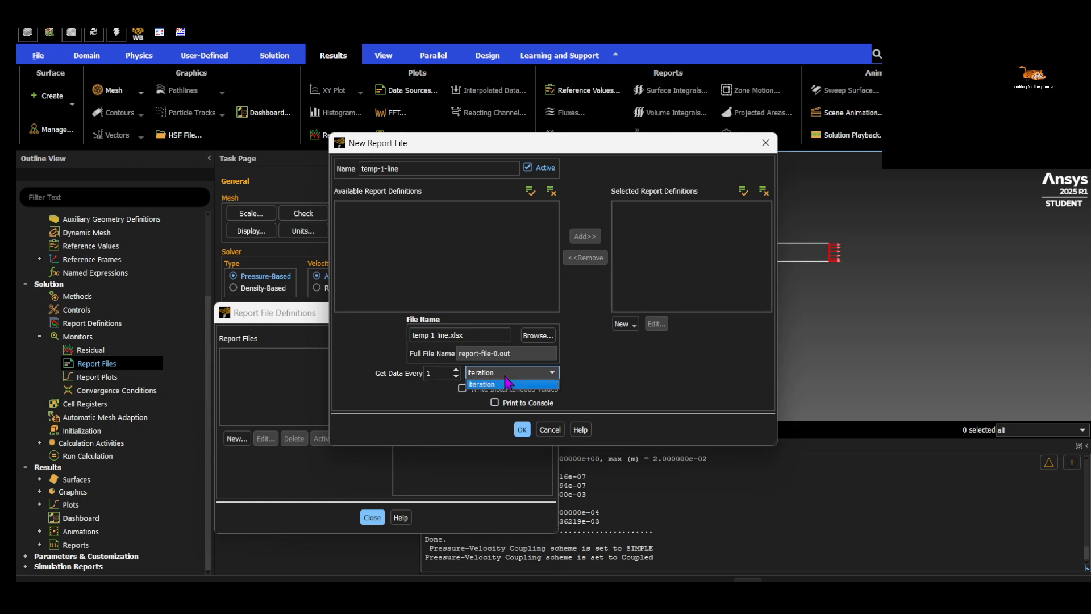
{"action": "left_click", "coordinate": [401, 395]}
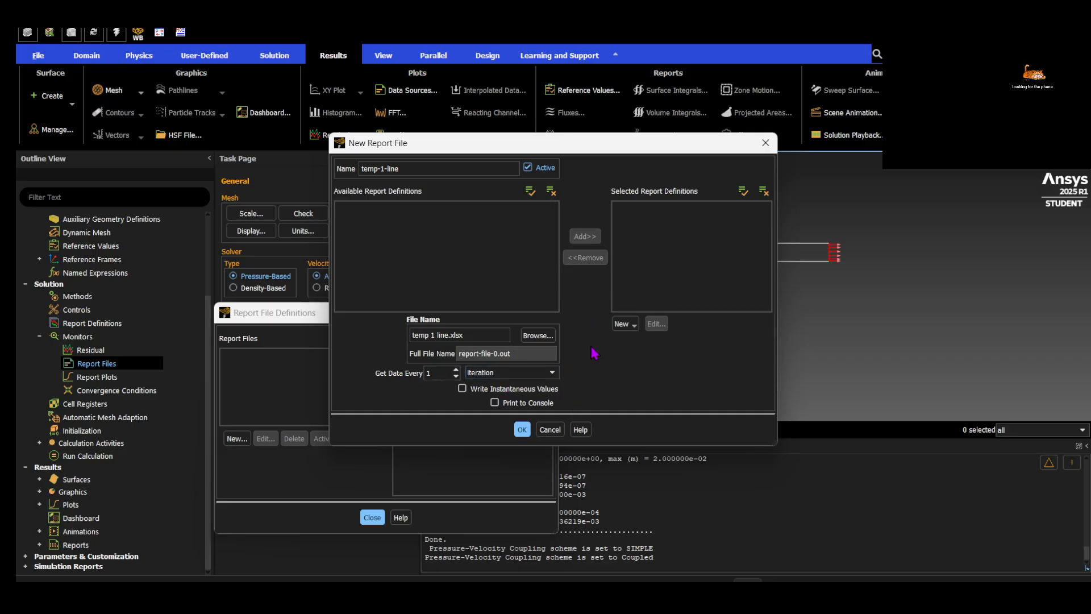
Create an area-weighted average surface report definition for the report file and name it temp-1-line
{"action": "left_click", "coordinate": [629, 328]}
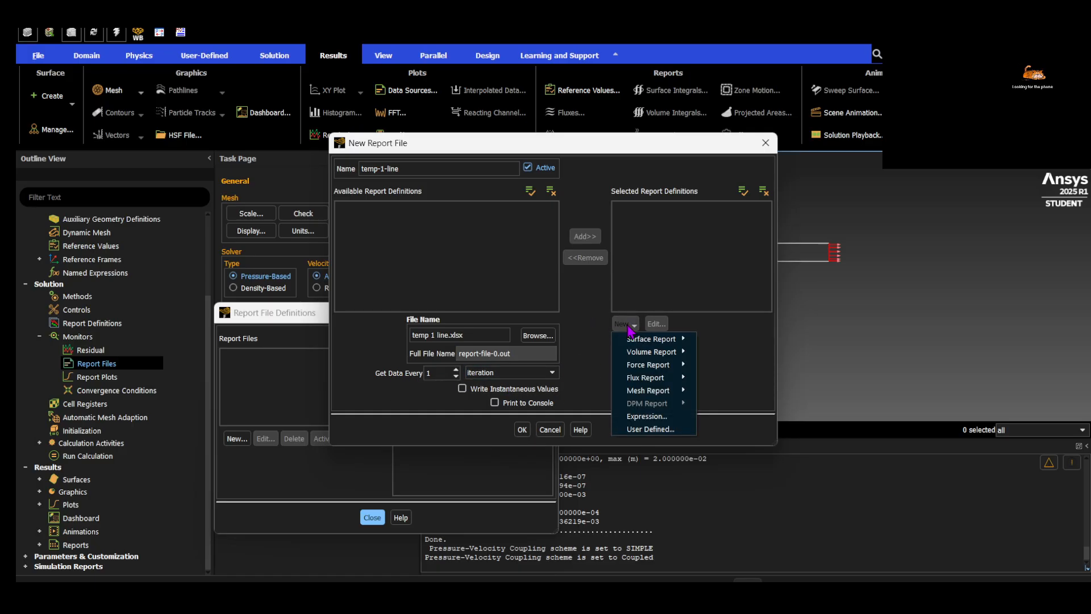
{"action": "mouse_move", "coordinate": [639, 341]}
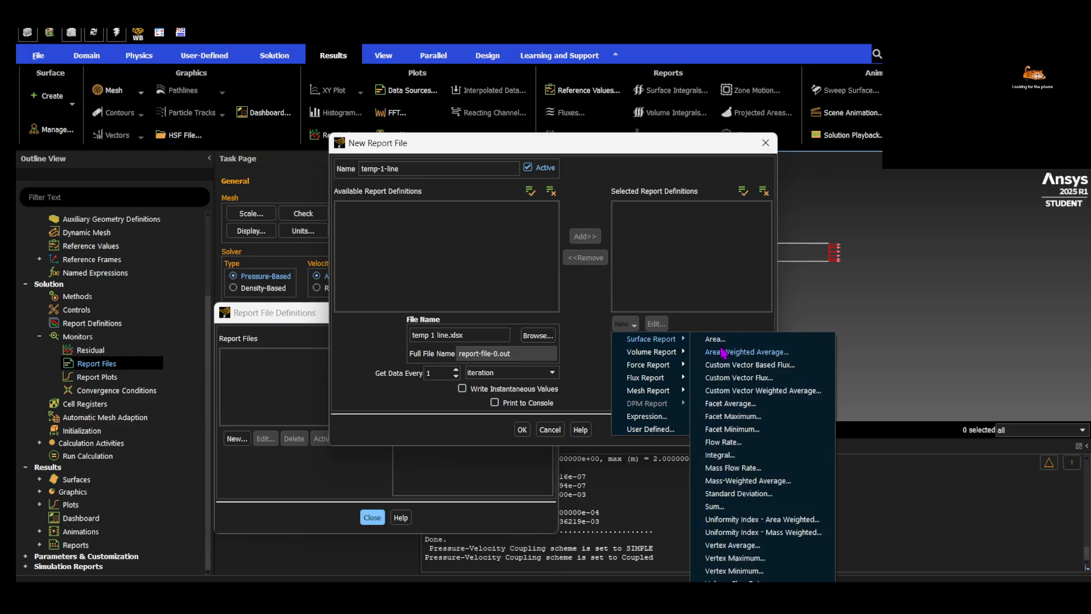
{"action": "left_click", "coordinate": [721, 352]}
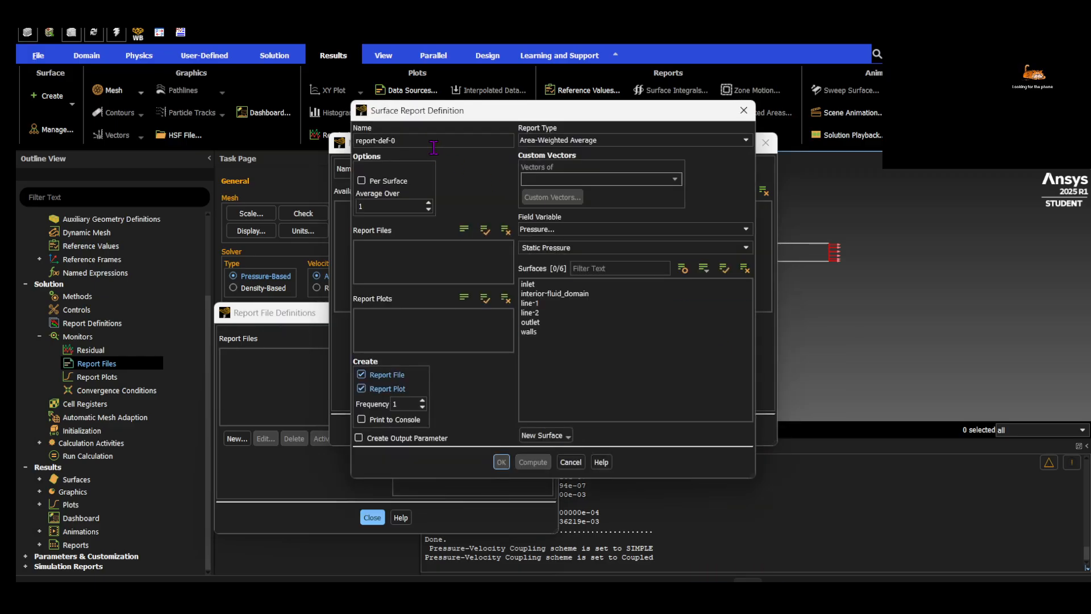
{"action": "type", "text": "temp-1-line"}
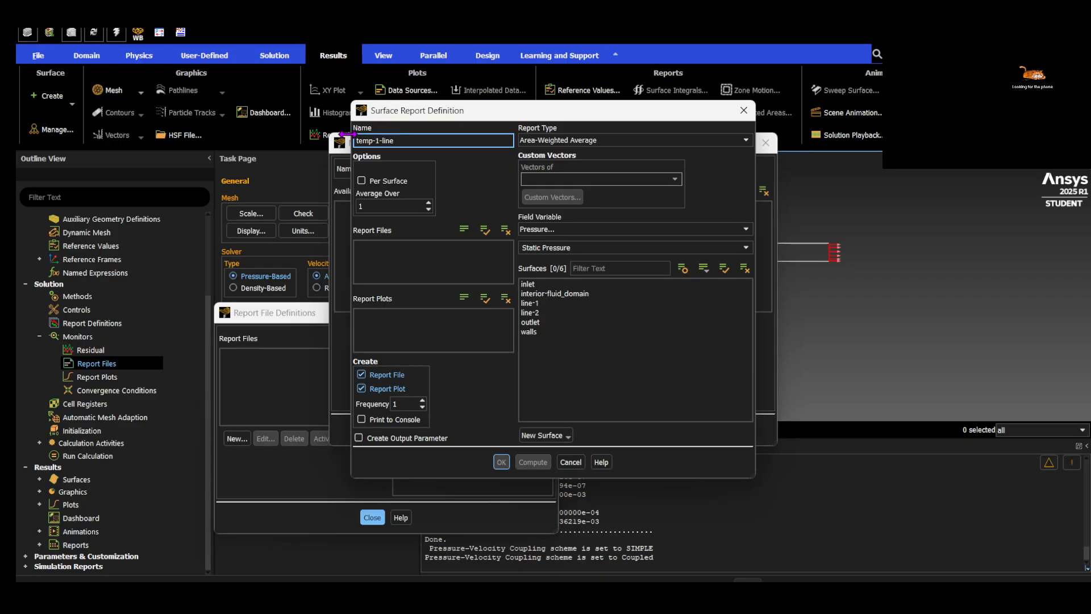
{"action": "left_click", "coordinate": [586, 140]}
{"action": "left_click", "coordinate": [588, 158]}
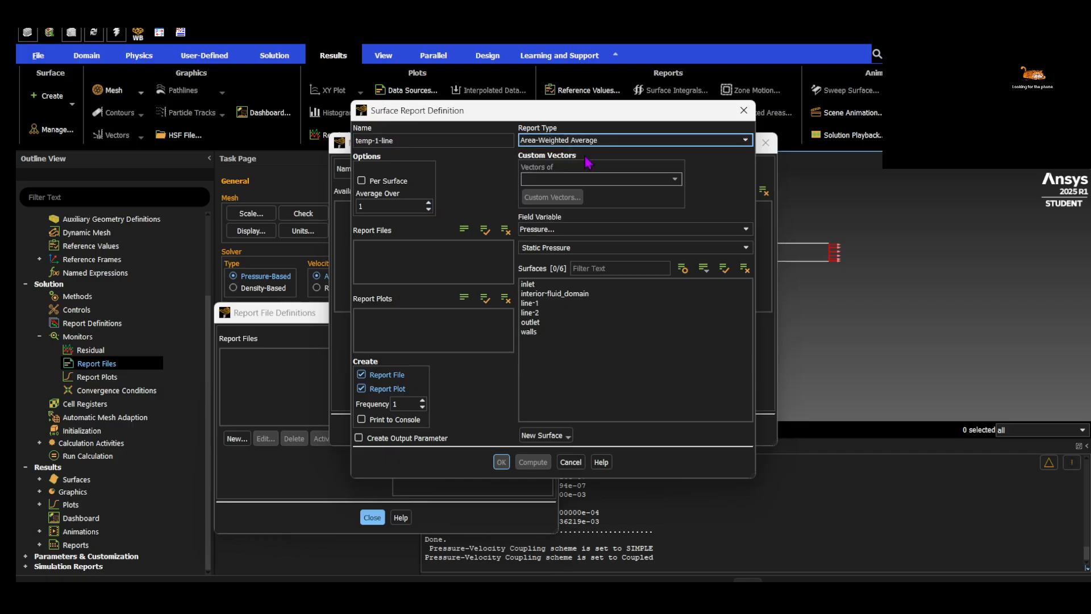
Set the temp-1-line report to static temperature on surface line-1, then accept the definition and the report file
{"action": "left_click", "coordinate": [577, 230]}
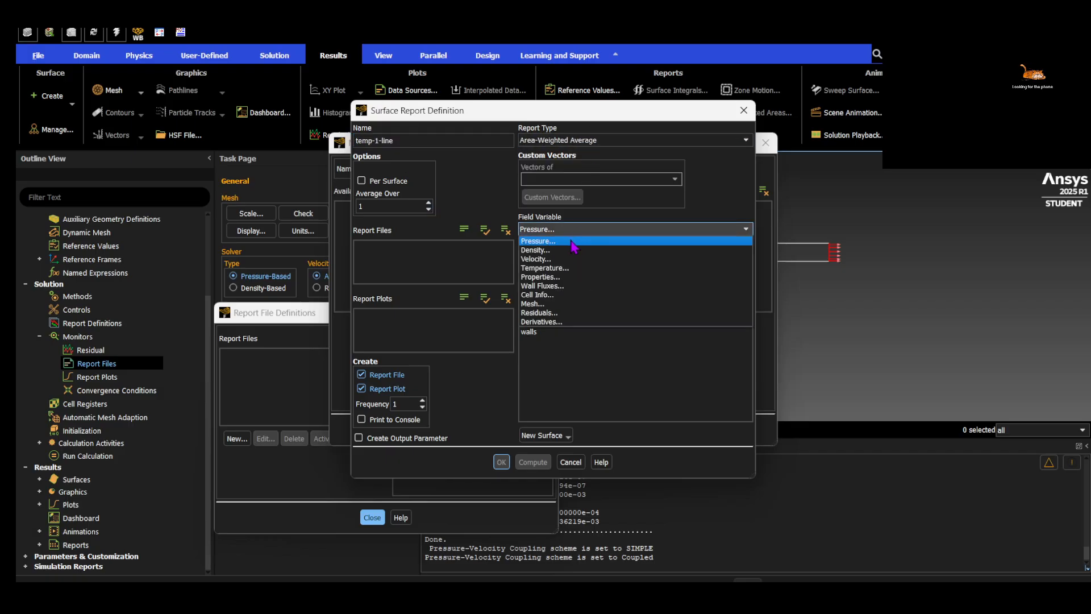
{"action": "left_click", "coordinate": [563, 269]}
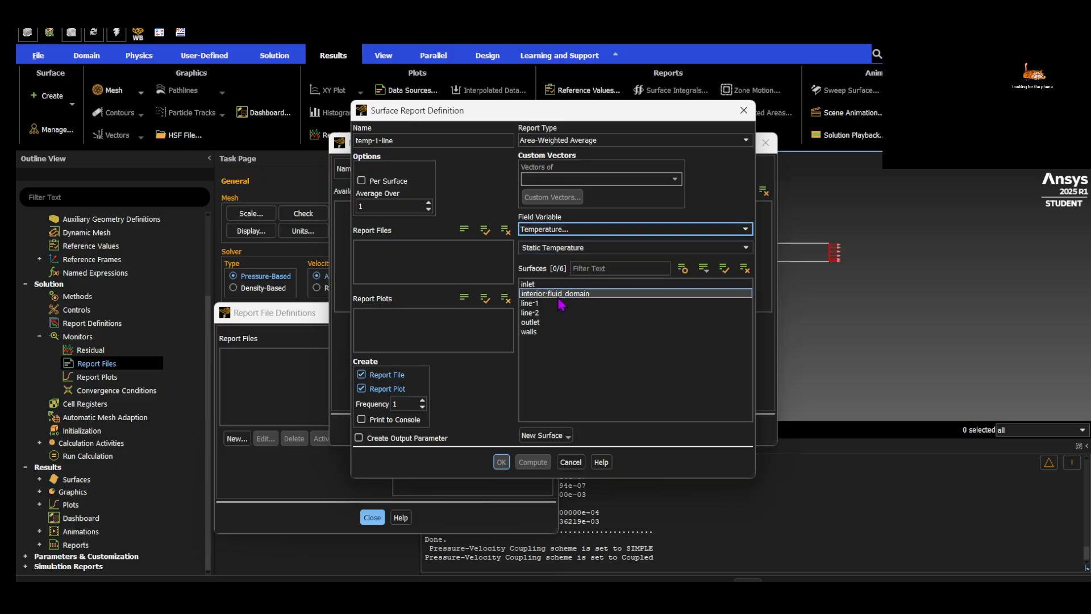
{"action": "left_click", "coordinate": [531, 303]}
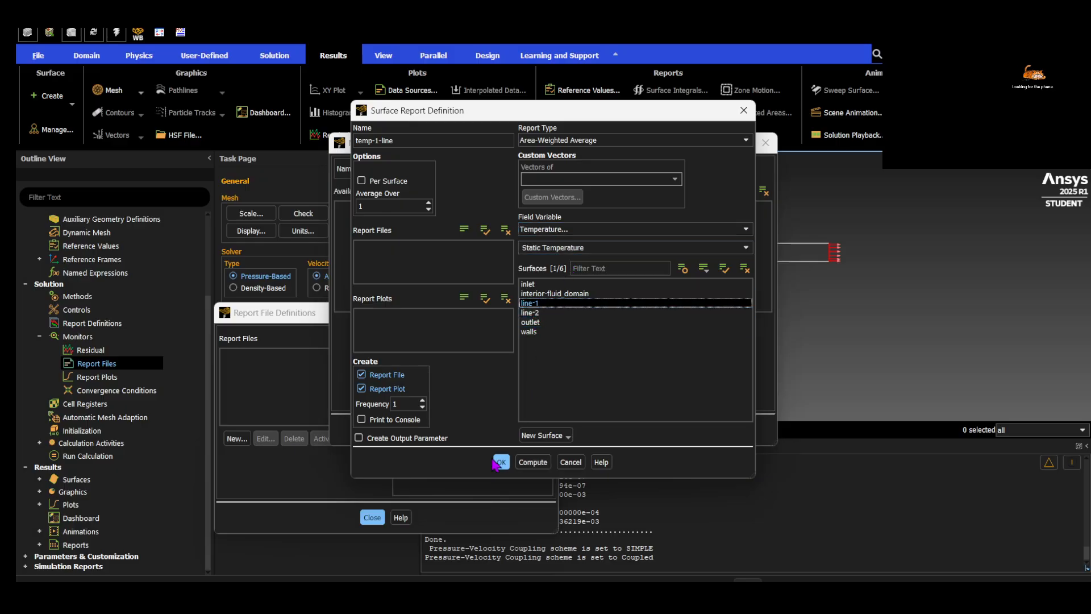
{"action": "left_click", "coordinate": [501, 461]}
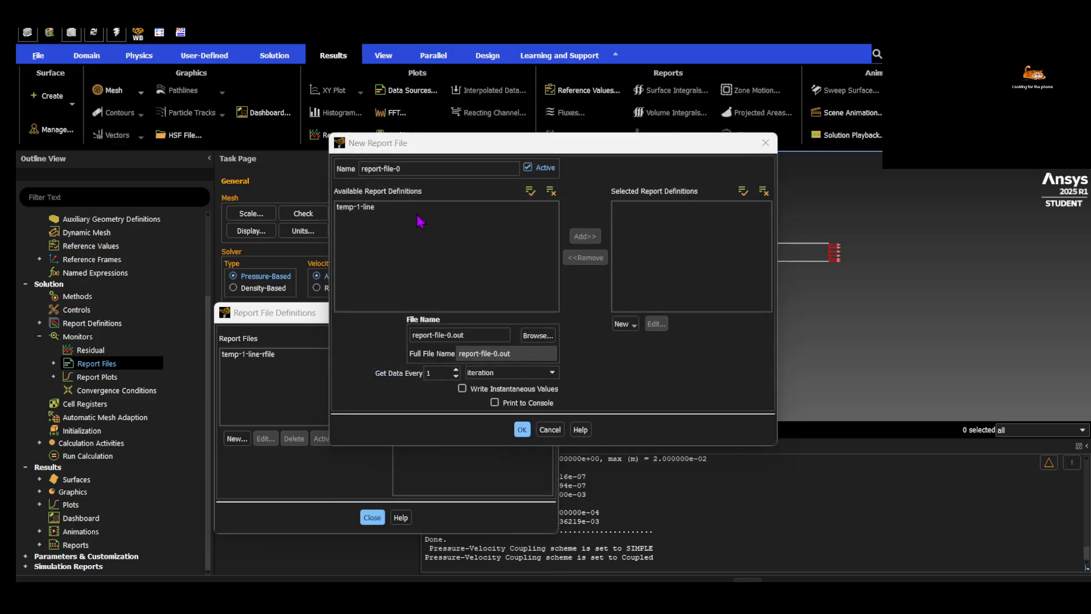
{"action": "left_click", "coordinate": [379, 209]}
{"action": "left_click", "coordinate": [521, 429]}
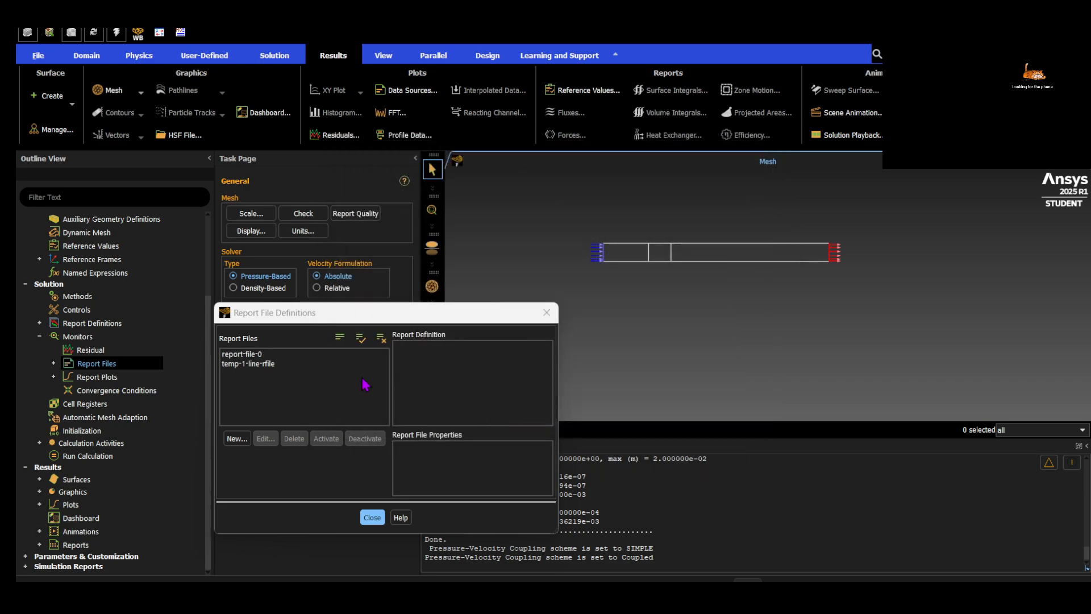
Start another report file with a new area-weighted average surface report definition named temp-2-line
{"action": "left_click", "coordinate": [236, 438]}
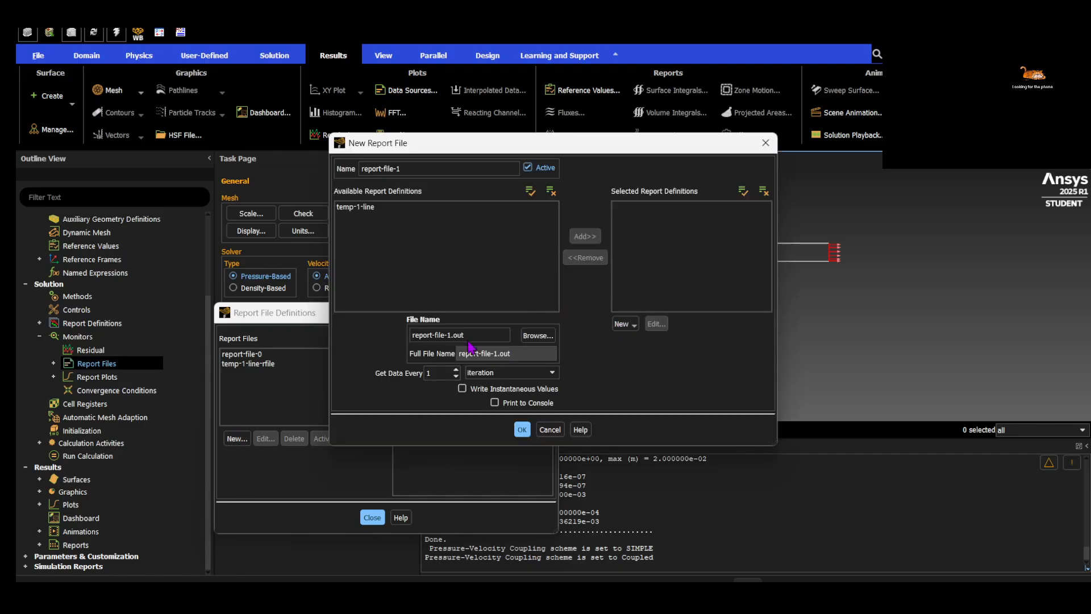
{"action": "left_click", "coordinate": [400, 168]}
{"action": "left_click", "coordinate": [623, 324]}
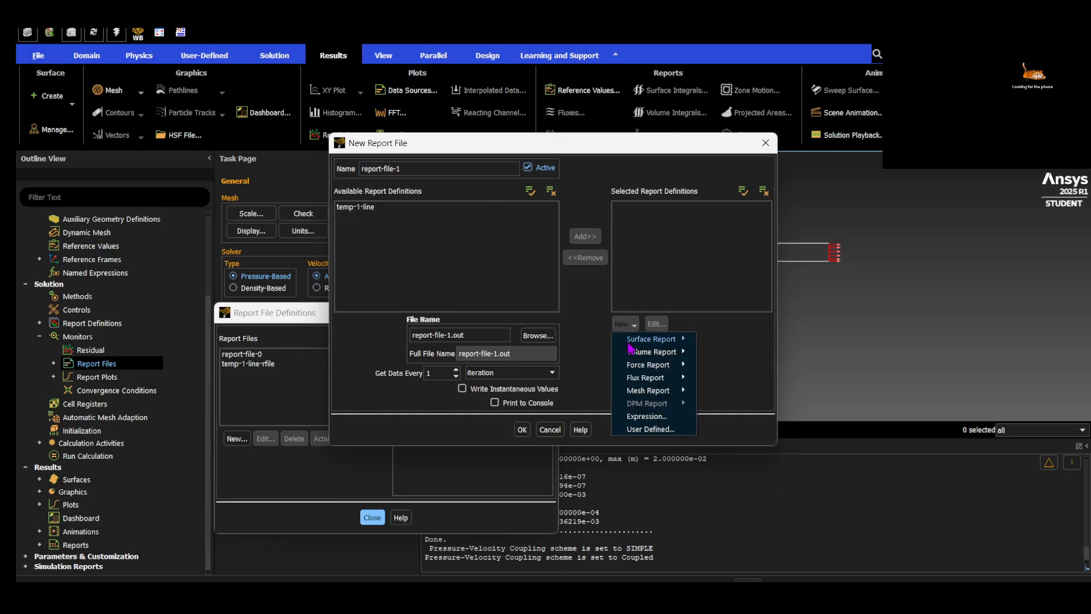
{"action": "mouse_move", "coordinate": [648, 339]}
{"action": "left_click", "coordinate": [725, 353]}
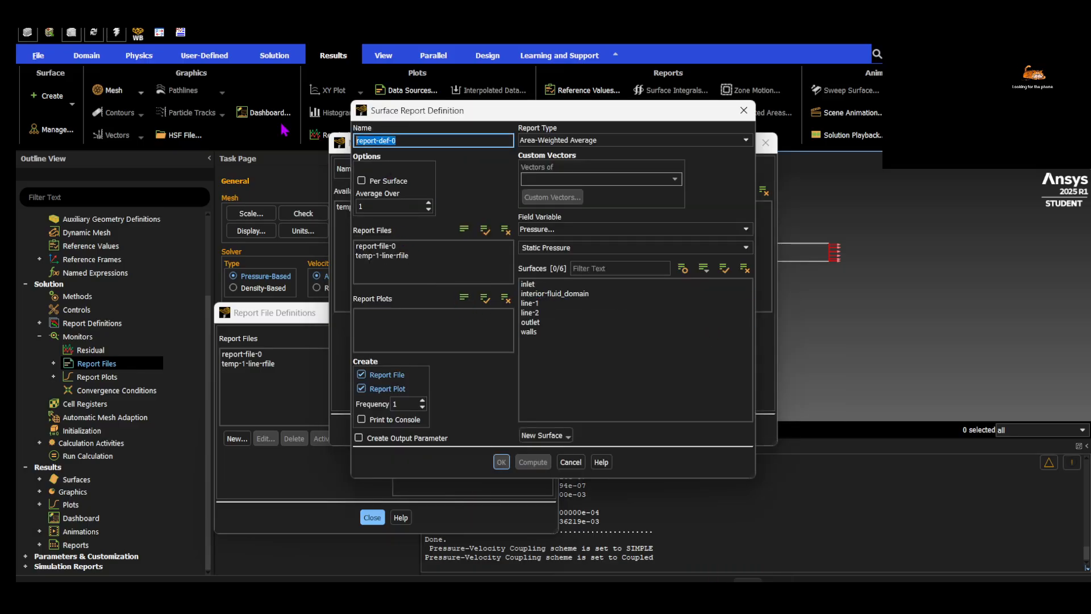
{"action": "type", "text": "temp-2-line"}
Set the temp-2-line report to velocity magnitude on surface line-2
{"action": "left_click", "coordinate": [729, 229]}
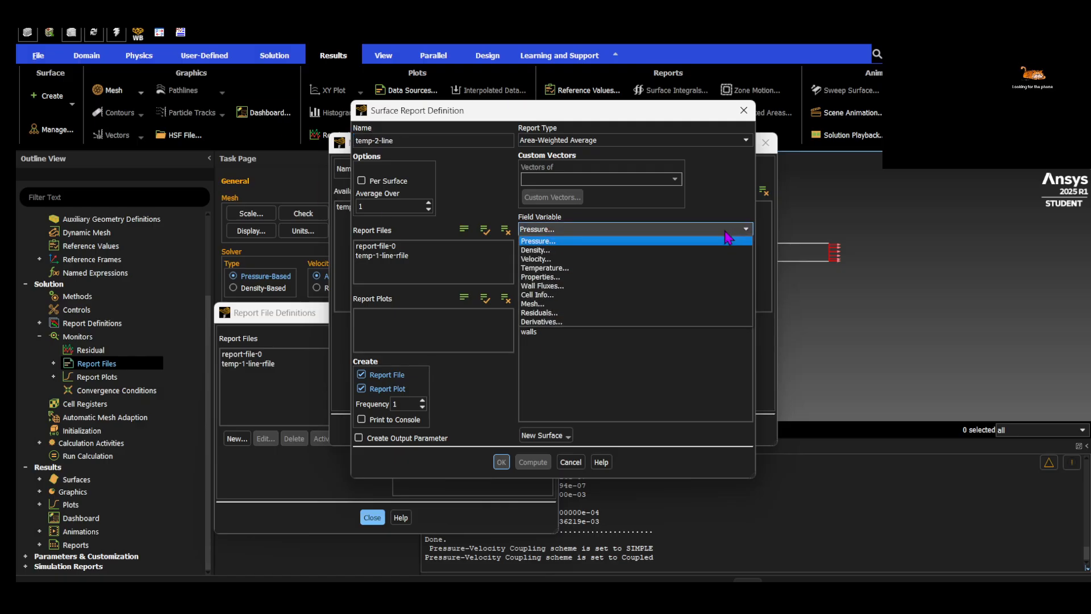
{"action": "left_click", "coordinate": [560, 259]}
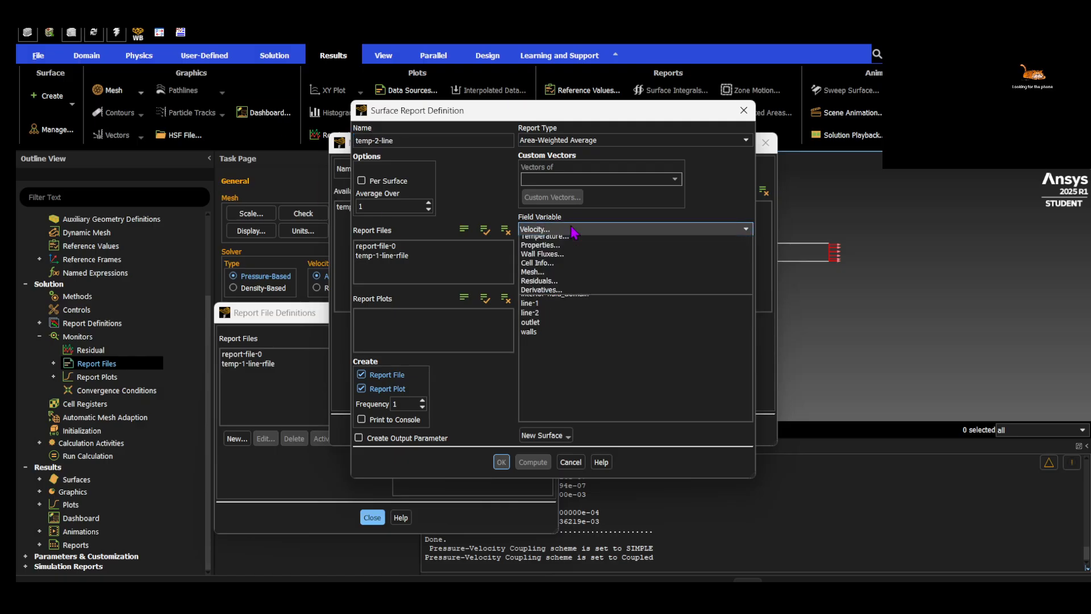
{"action": "left_click", "coordinate": [579, 377]}
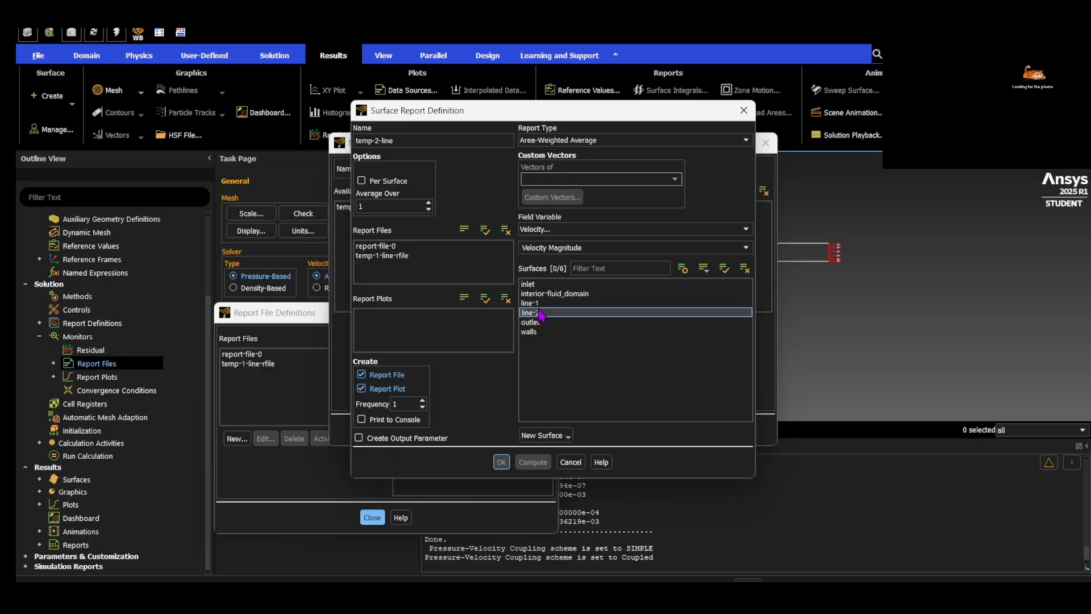
{"action": "left_click", "coordinate": [534, 313]}
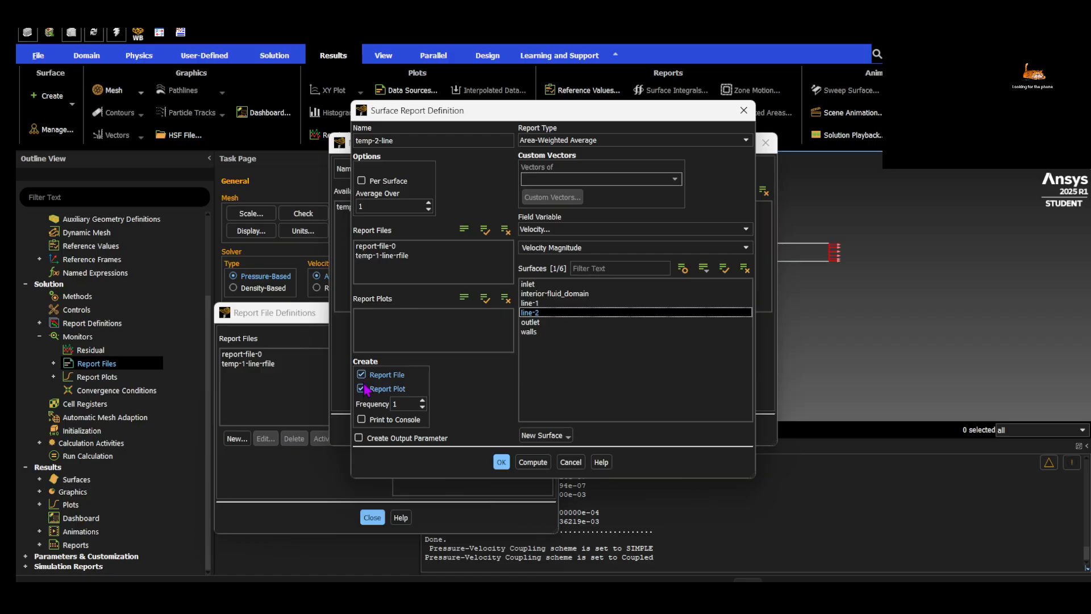
Enable printing the temp-2-line report to the console
{"action": "left_click_drag", "start_coordinate": [528, 112], "coordinate": [413, 68]}
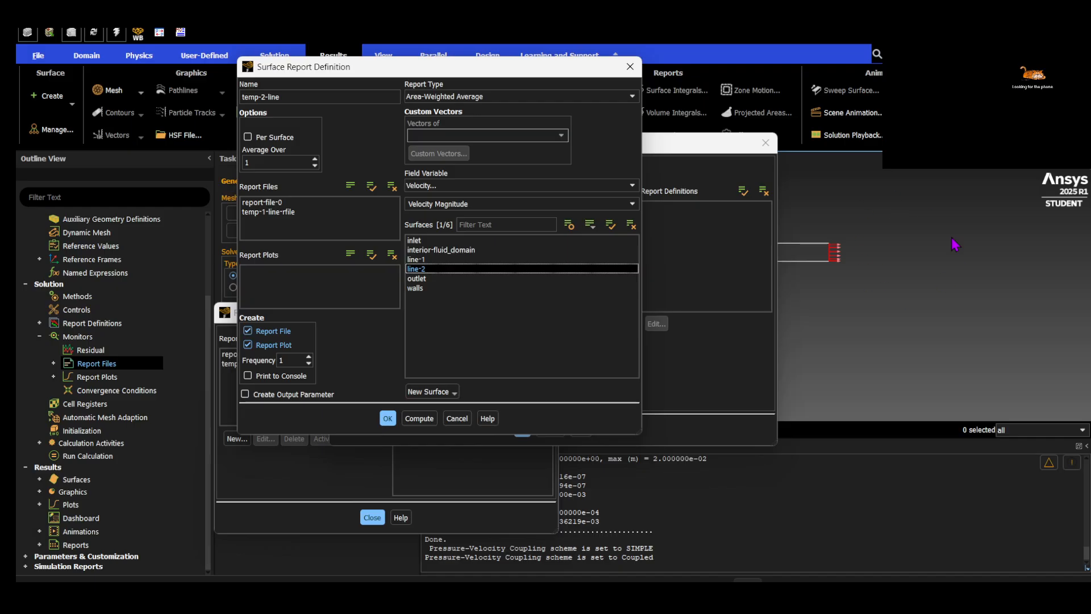
{"action": "left_click_drag", "start_coordinate": [587, 494], "coordinate": [606, 481]}
{"action": "left_click_drag", "start_coordinate": [654, 549], "coordinate": [671, 540]}
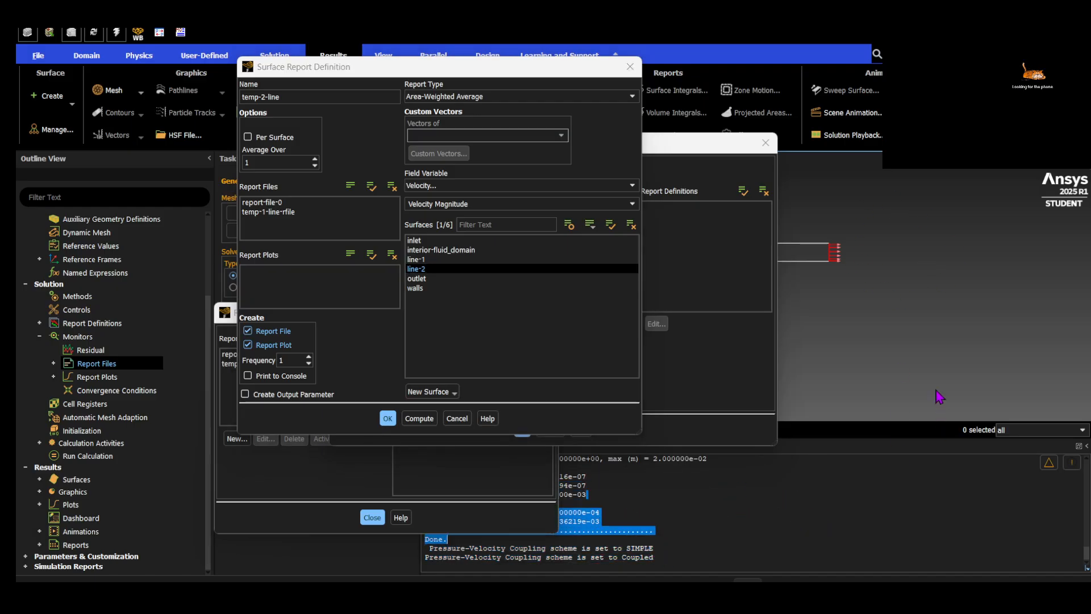
{"action": "left_click", "coordinate": [911, 343]}
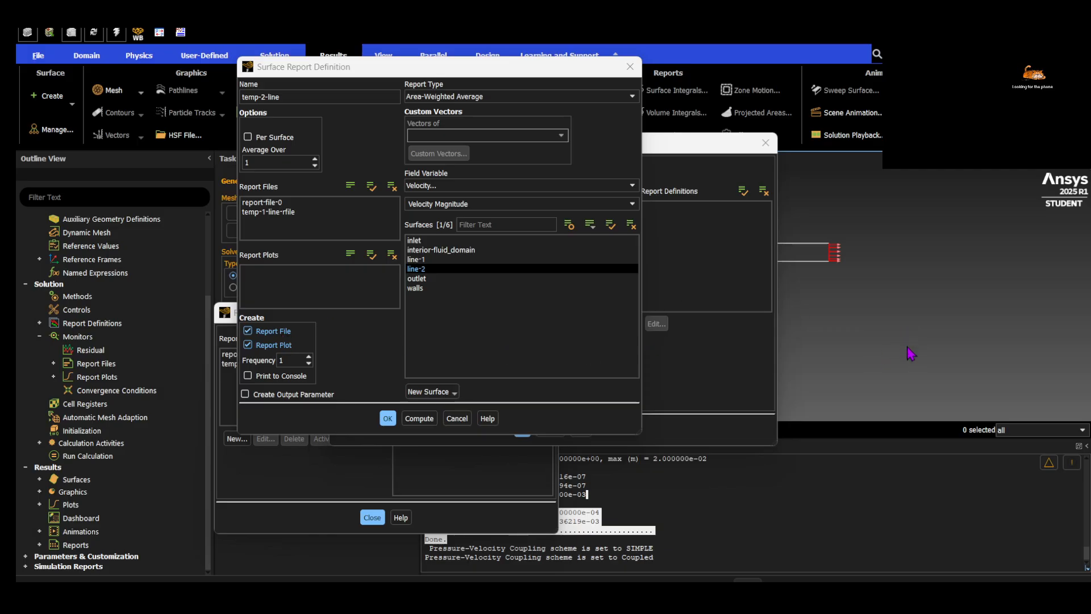
{"action": "left_click", "coordinate": [248, 375]}
{"action": "double_click", "coordinate": [639, 548]}
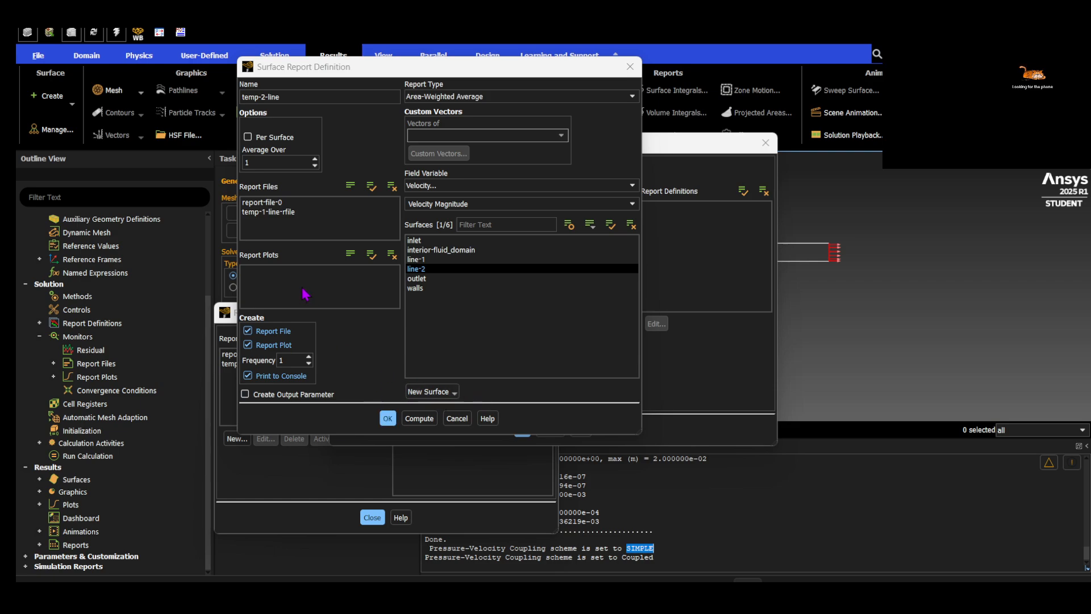
Select temp-1-line-rfile as a report file for the temp-2-line definition and accept the definition
{"action": "left_click", "coordinate": [287, 213]}
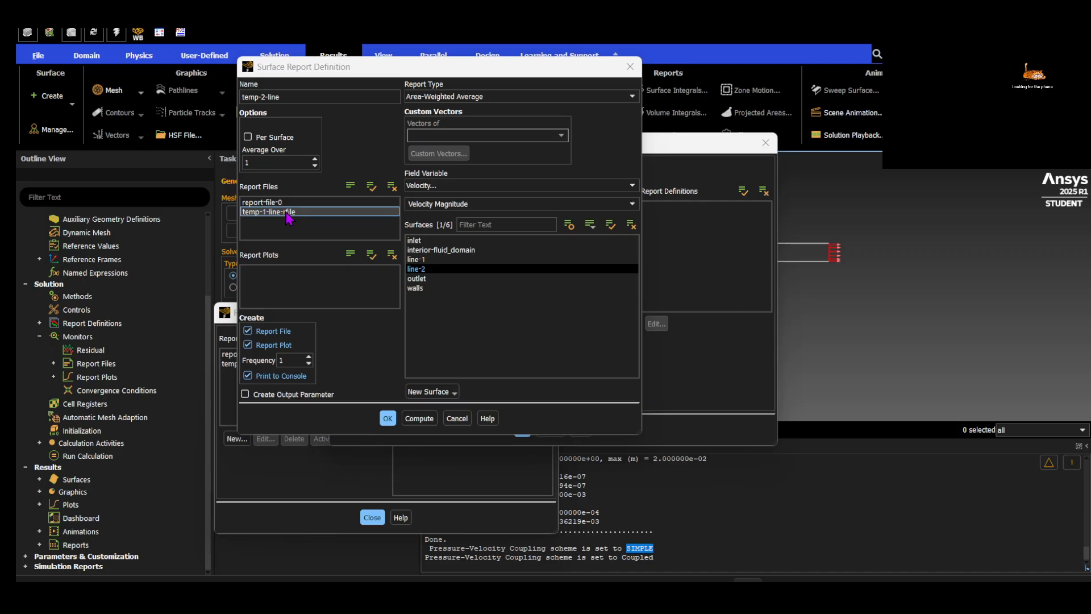
{"action": "left_click", "coordinate": [287, 214]}
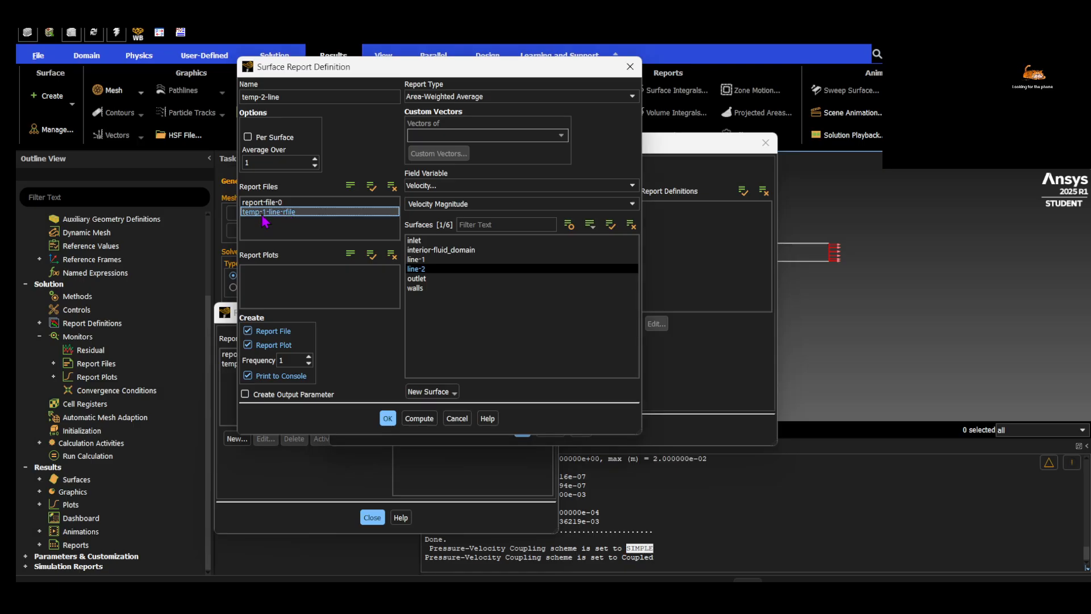
{"action": "left_click", "coordinate": [386, 420]}
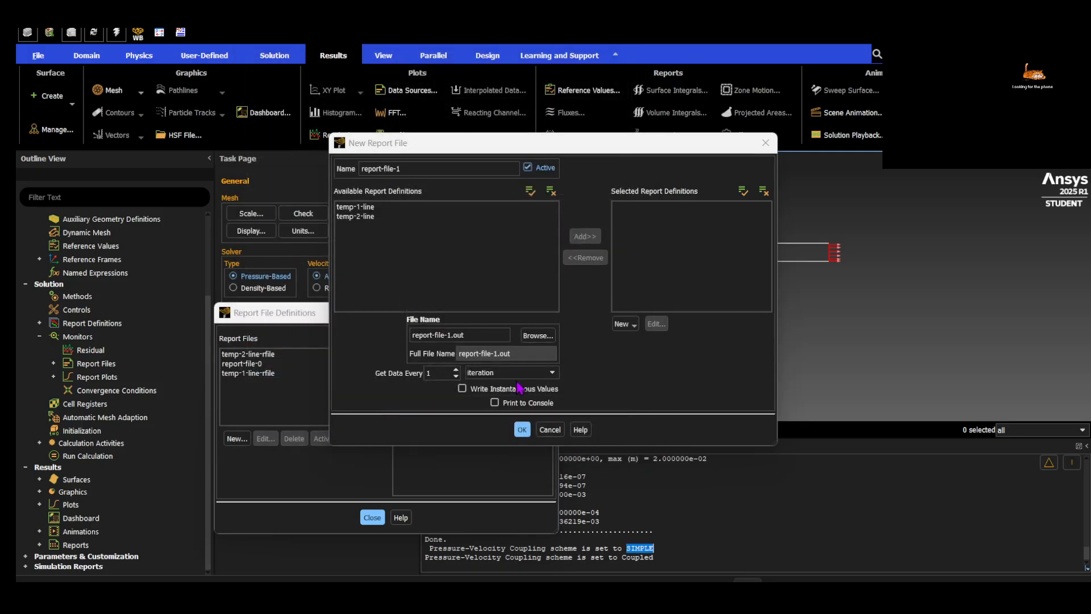
Set the output file name of report-file-1 to temp 2 line.xlsx, accept it and close the report file definitions
{"action": "left_click", "coordinate": [474, 335]}
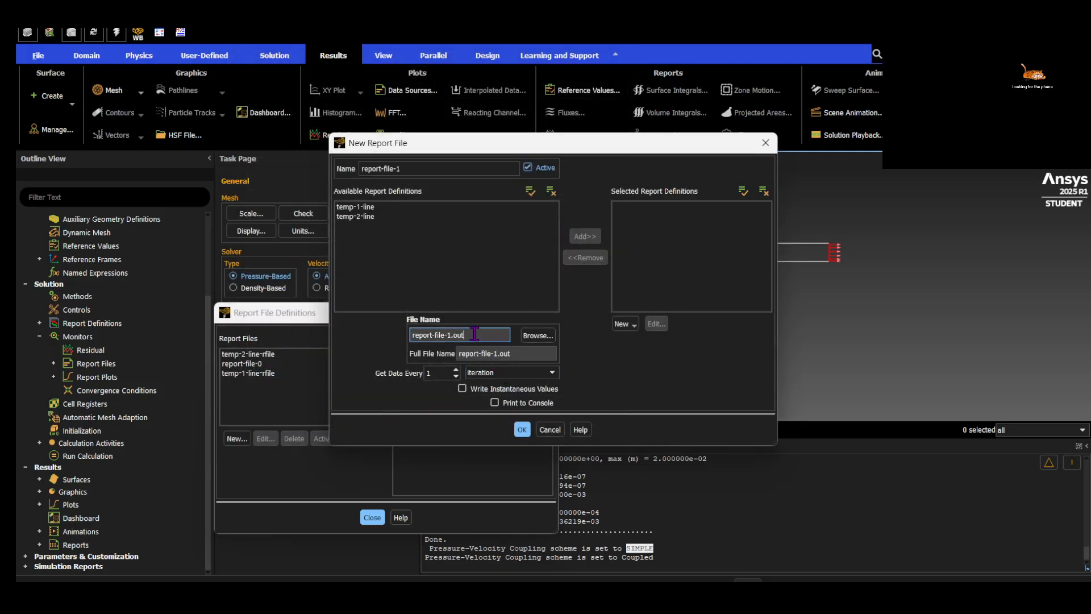
{"action": "left_click_drag", "start_coordinate": [474, 335], "coordinate": [398, 331]}
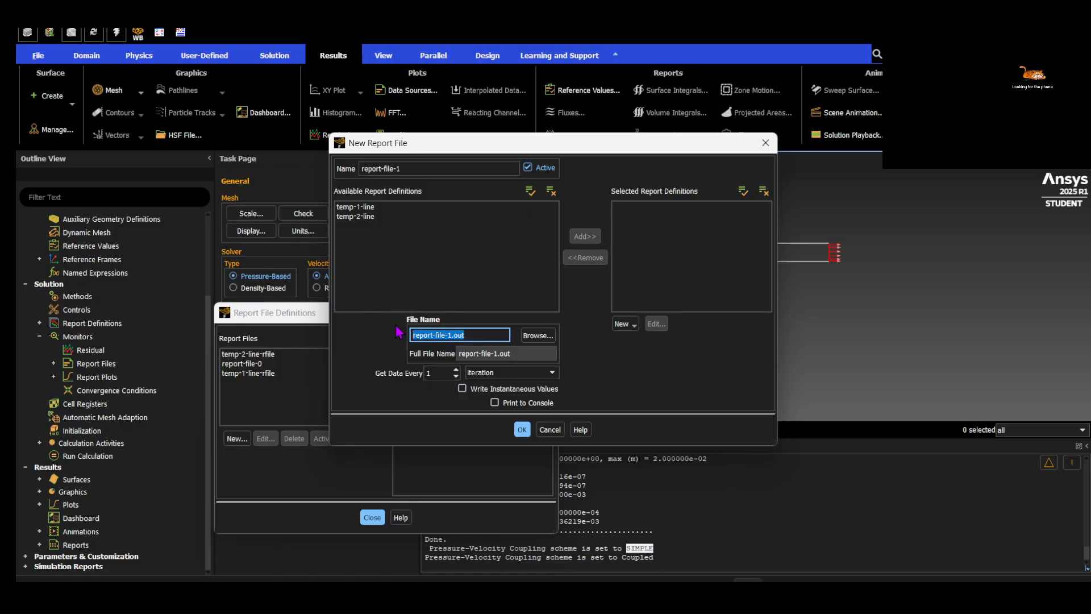
{"action": "type", "text": "temp 2 line.xlsx"}
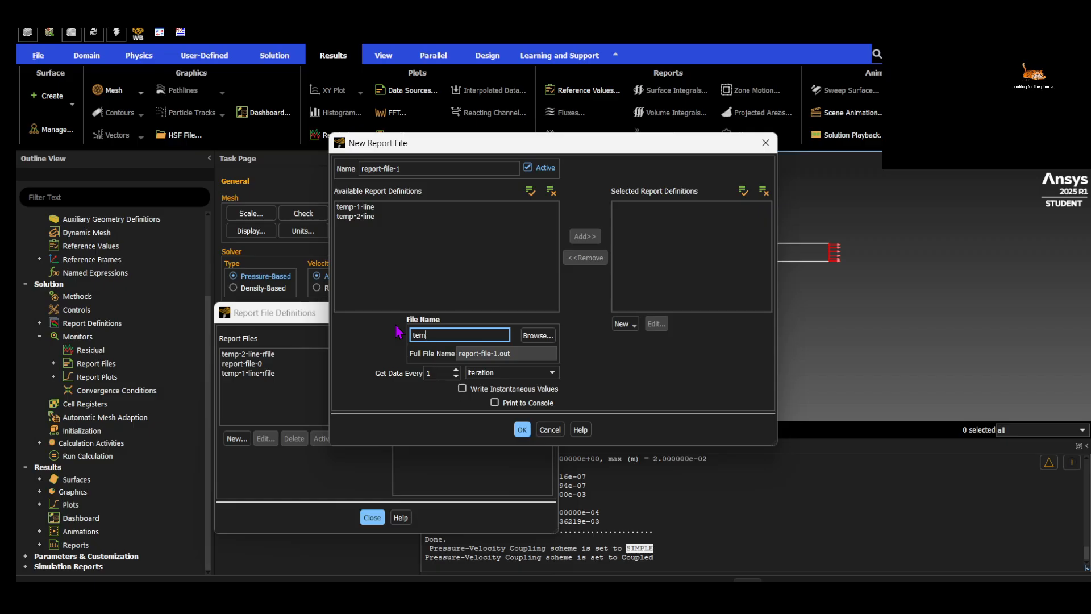
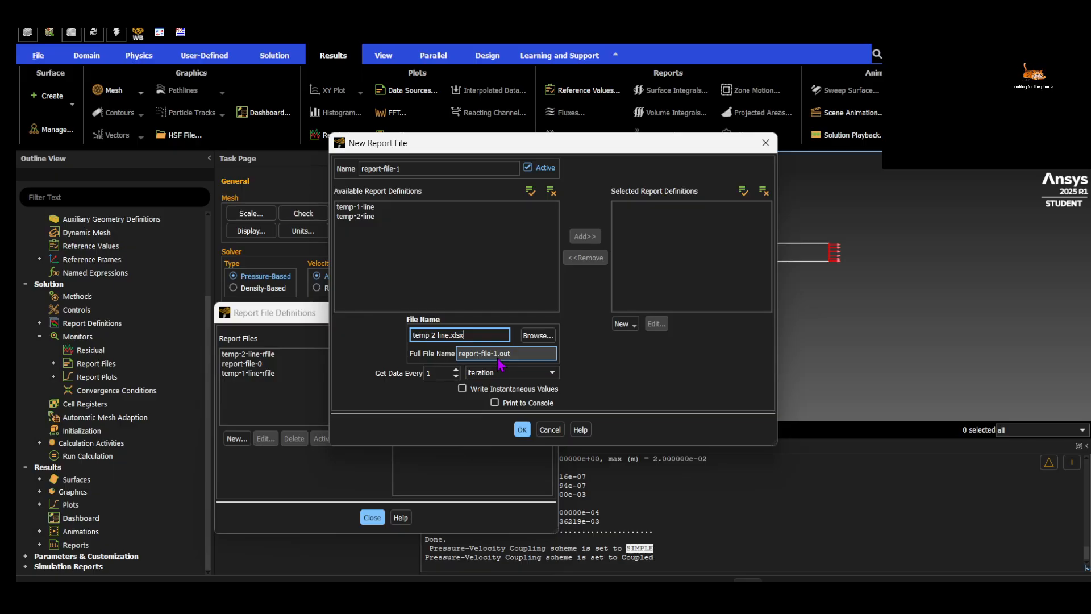
{"action": "left_click", "coordinate": [378, 352]}
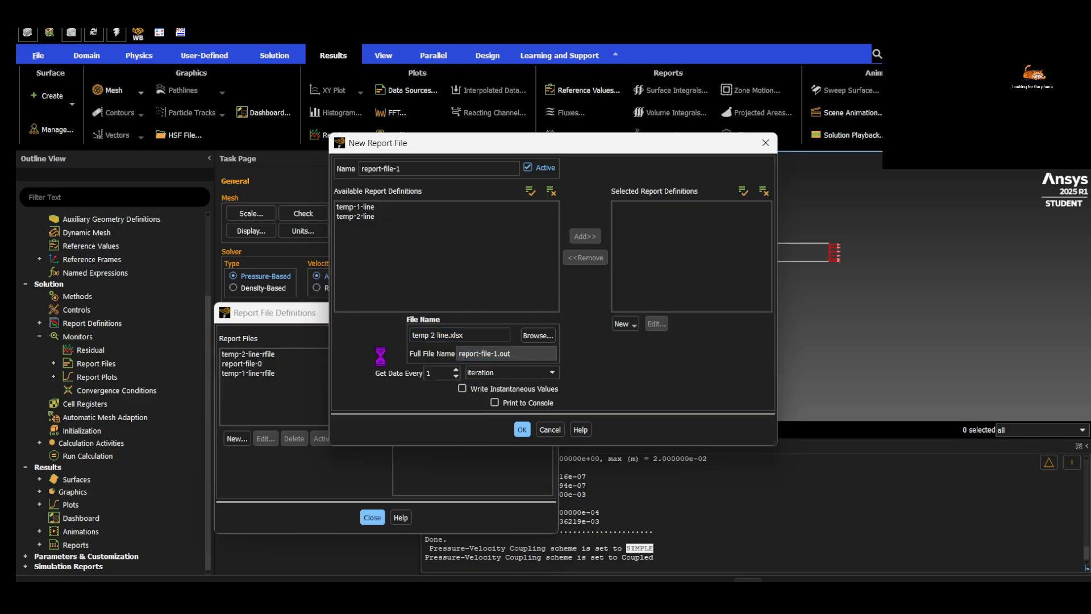
{"action": "left_click", "coordinate": [524, 429]}
{"action": "left_click", "coordinate": [370, 519]}
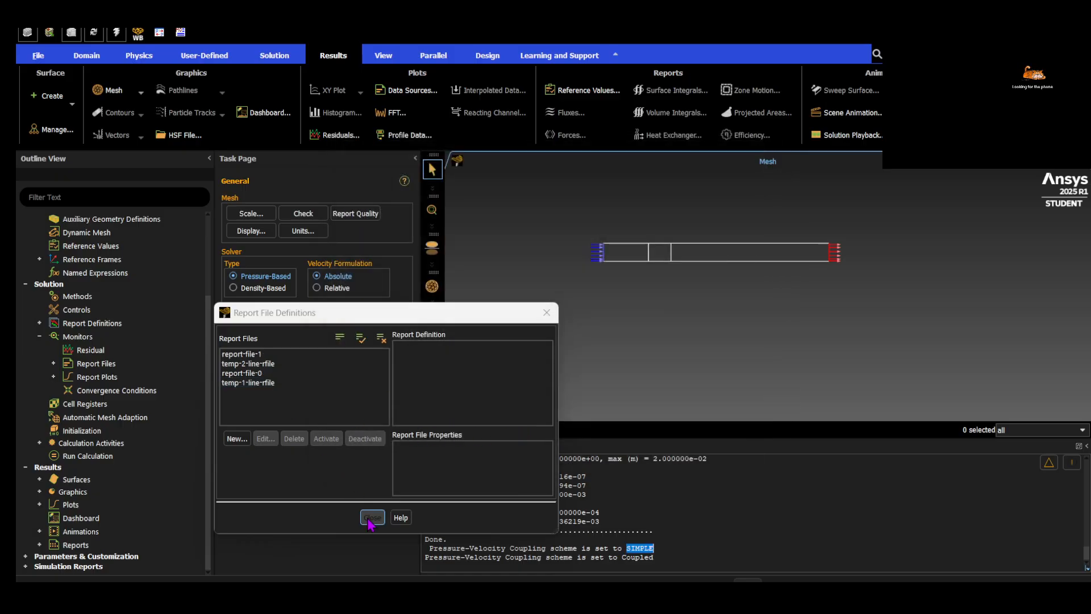
Review the temp-1-line-rplot report plot and its temp-1-line report definition, then close both
{"action": "left_click", "coordinate": [54, 377]}
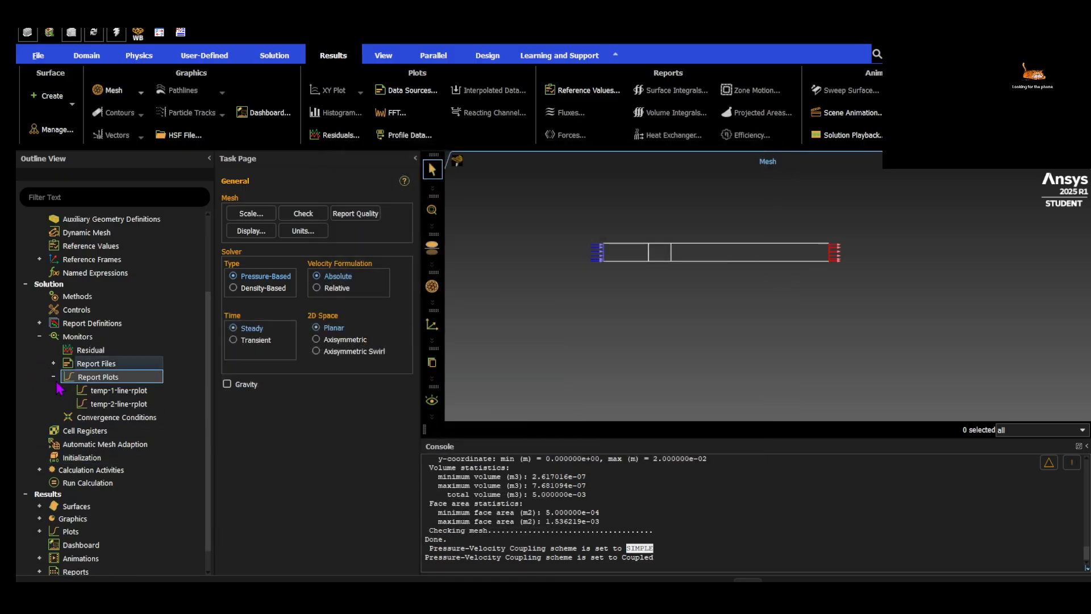
{"action": "double_click", "coordinate": [117, 391]}
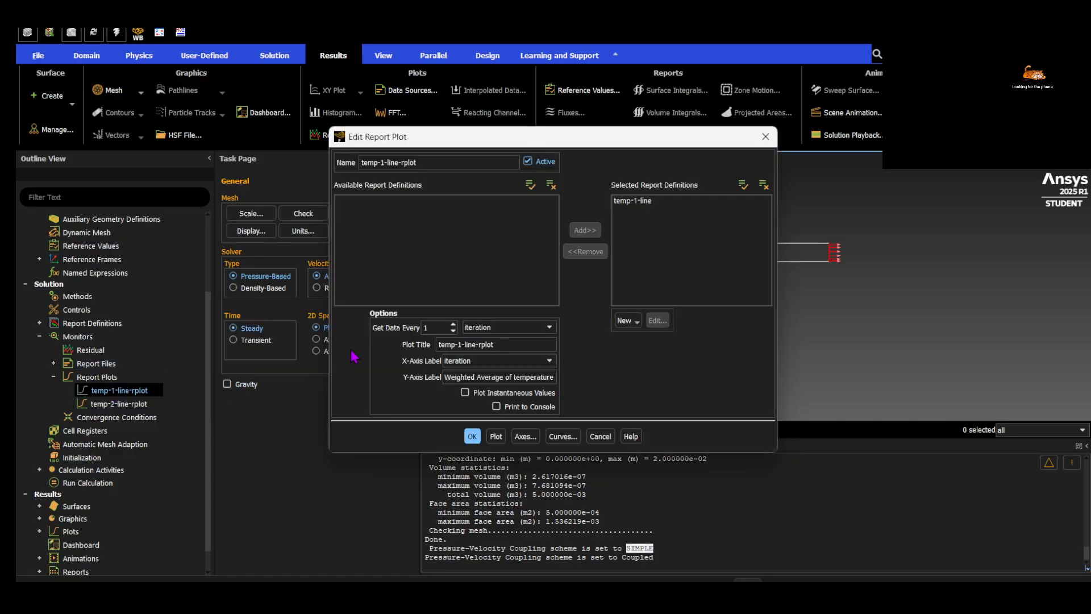
{"action": "left_click", "coordinate": [620, 202]}
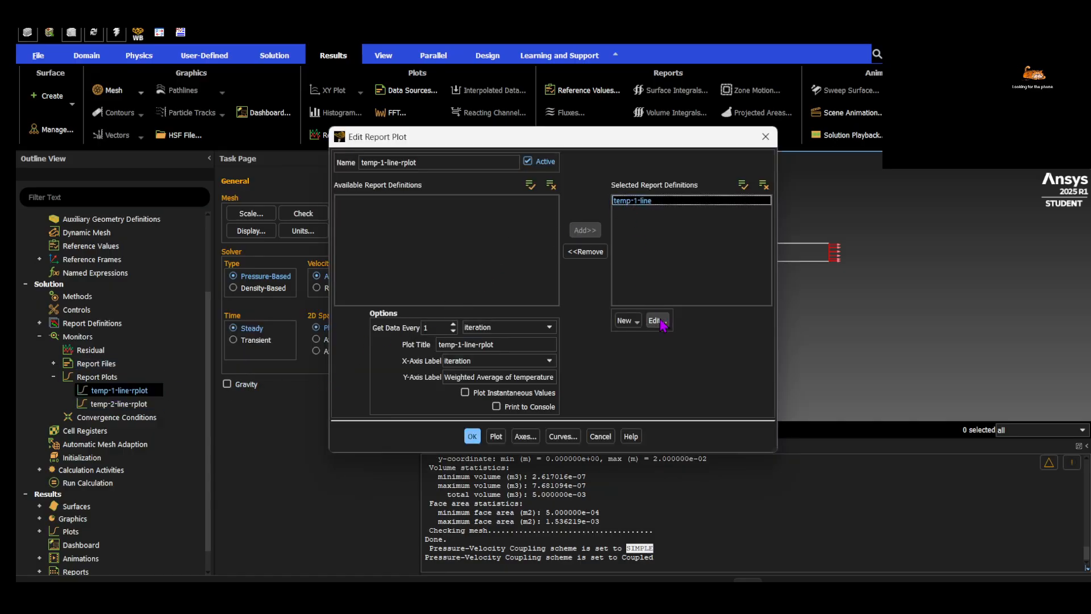
{"action": "left_click", "coordinate": [657, 319]}
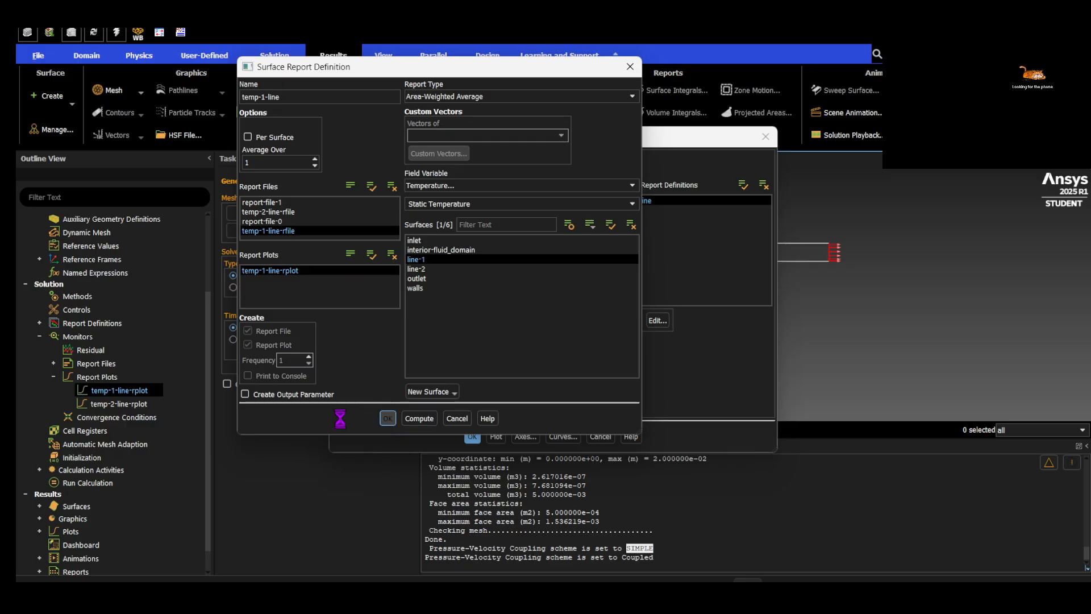
{"action": "left_click", "coordinate": [388, 418]}
{"action": "left_click", "coordinate": [472, 436]}
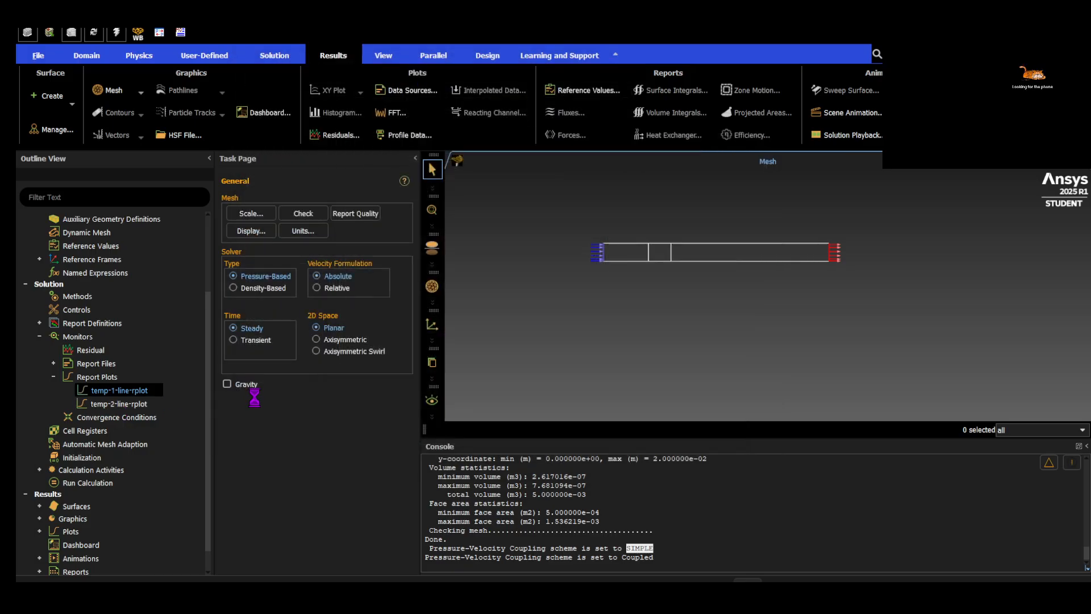
Review the temp-2-line-rplot report plot and its temp-2-line report definition, then accept both
{"action": "double_click", "coordinate": [130, 405]}
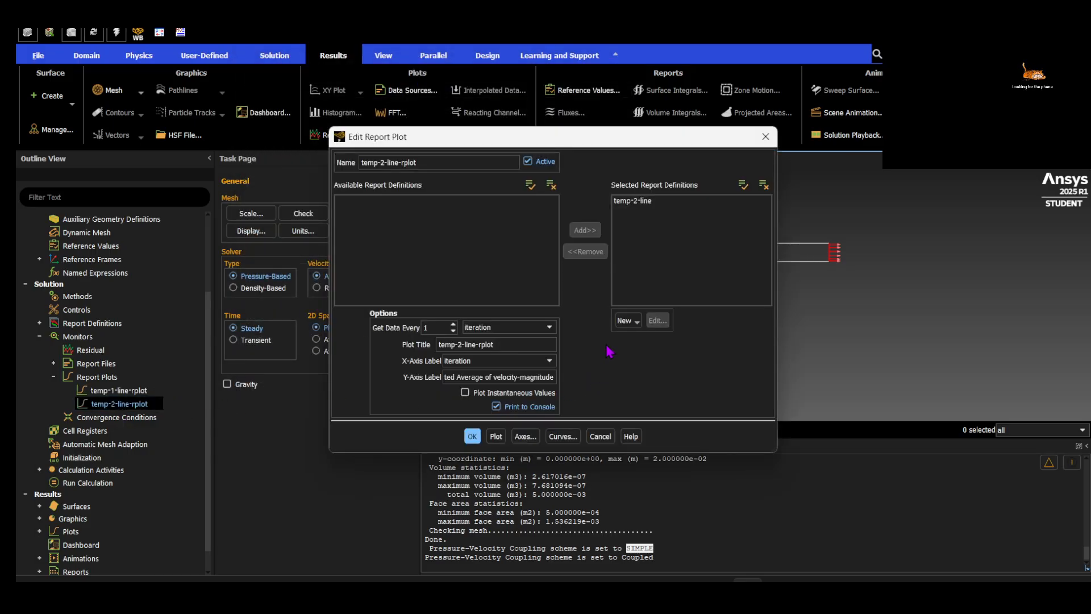
{"action": "left_click", "coordinate": [642, 202]}
{"action": "left_click", "coordinate": [657, 320]}
{"action": "left_click", "coordinate": [306, 272]}
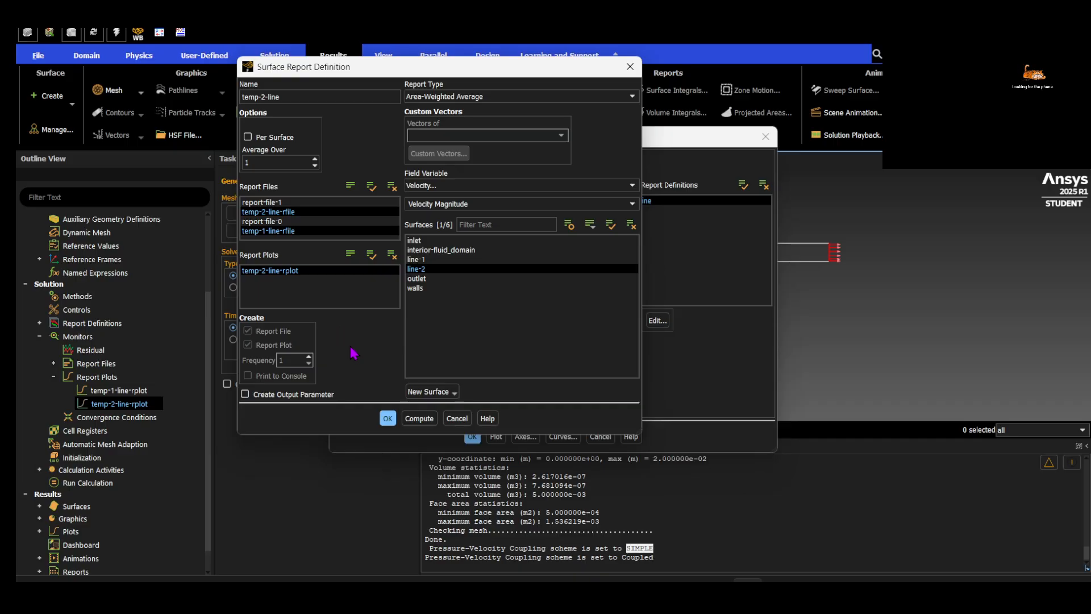
{"action": "left_click", "coordinate": [387, 419]}
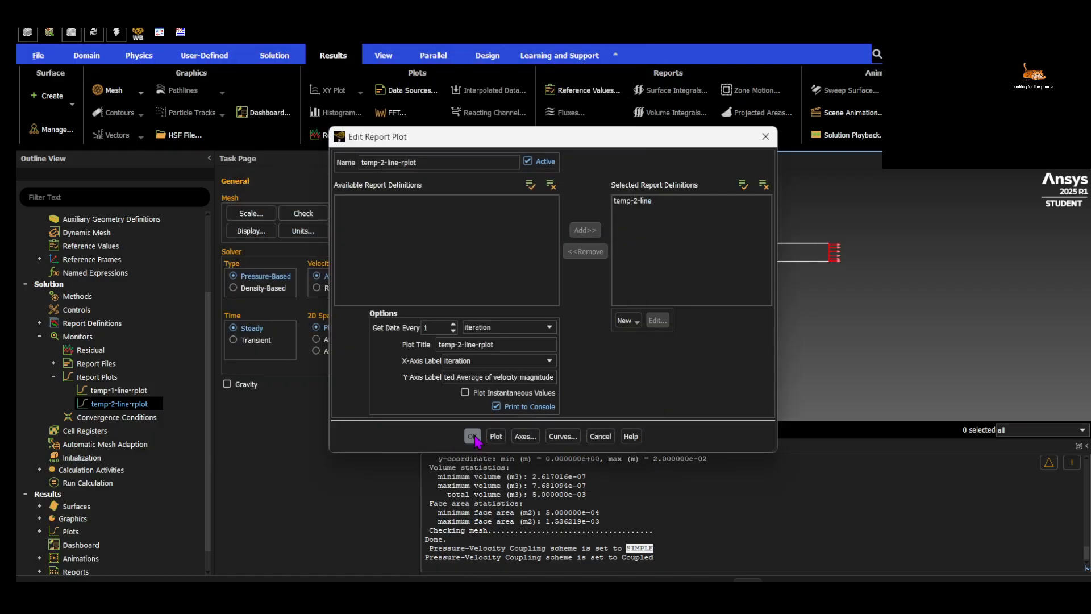
{"action": "left_click", "coordinate": [473, 436]}
{"action": "left_click", "coordinate": [53, 363]}
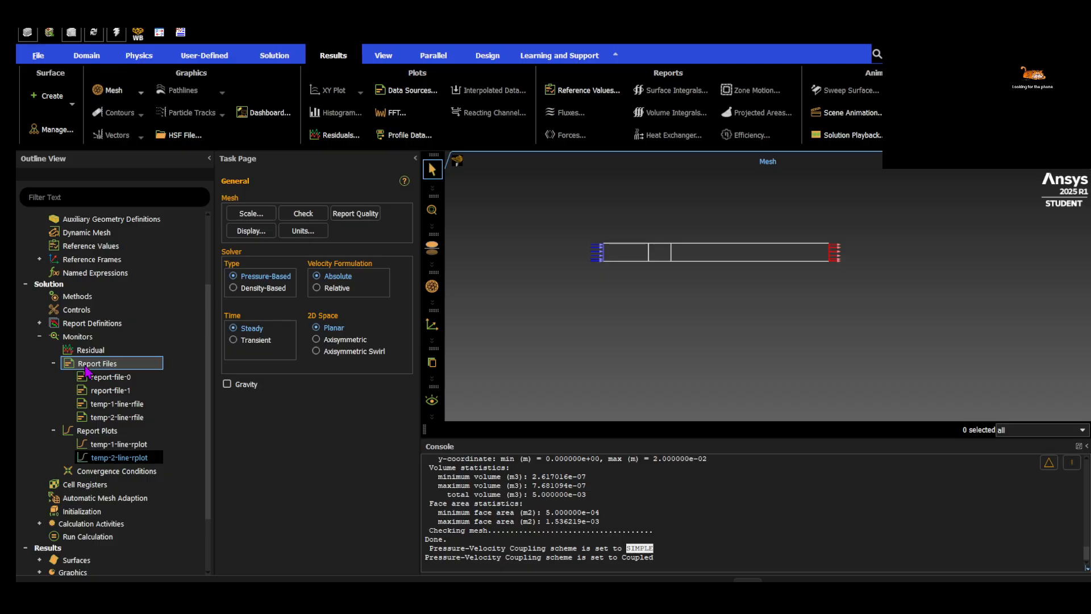
{"action": "double_click", "coordinate": [93, 365]}
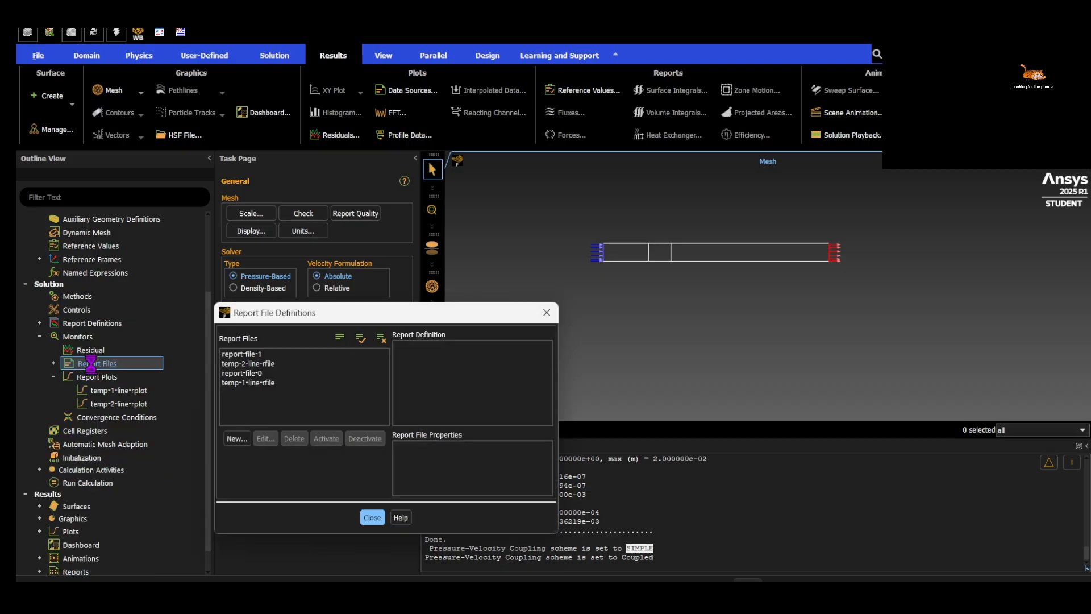
{"action": "left_click", "coordinate": [237, 438]}
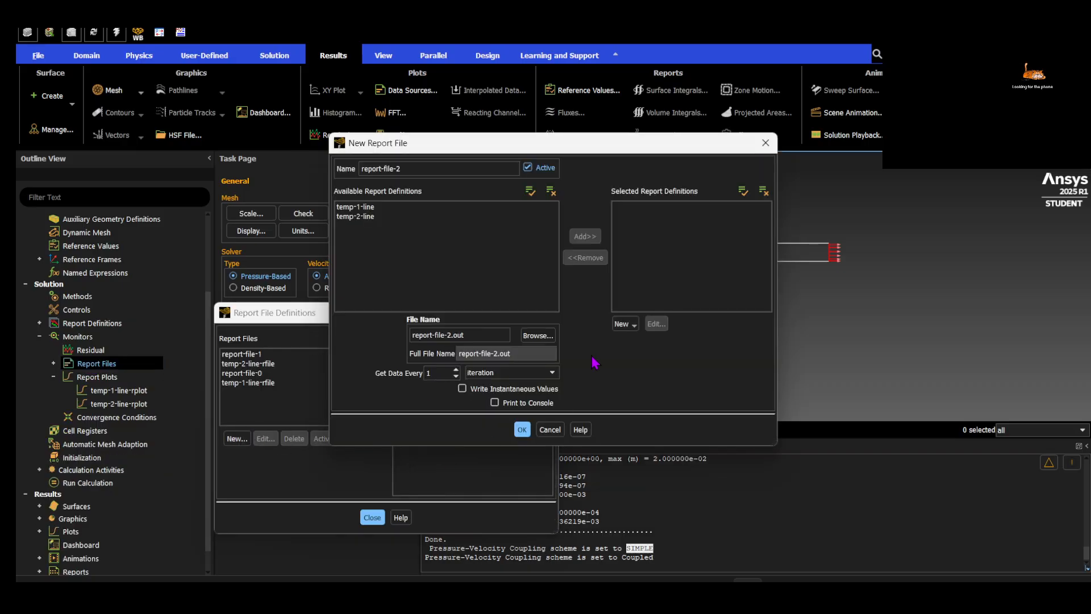
{"action": "left_click", "coordinate": [624, 324]}
{"action": "mouse_move", "coordinate": [650, 339]}
{"action": "left_click", "coordinate": [707, 350]}
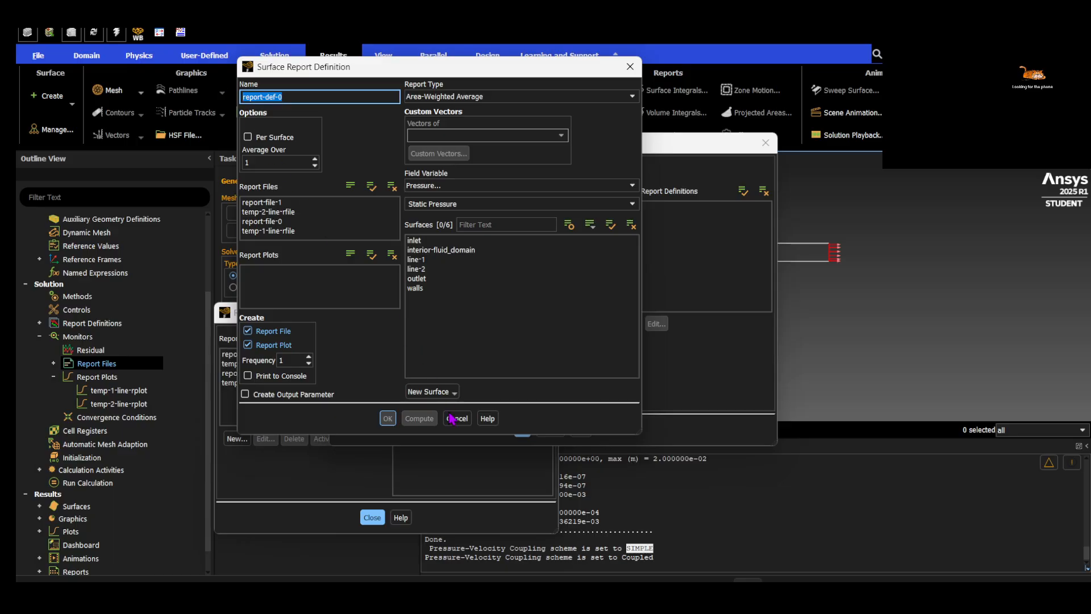
{"action": "left_click", "coordinate": [457, 418]}
{"action": "left_click", "coordinate": [549, 430]}
Rename the temp-2-line-rplot report plot as vel-2-line-rplot
{"action": "double_click", "coordinate": [119, 403]}
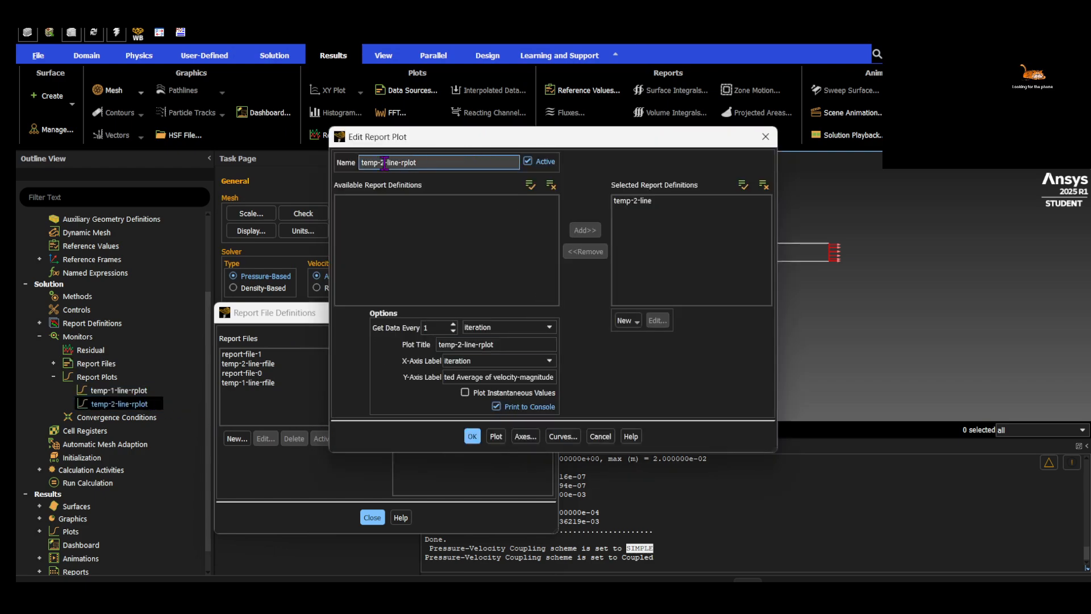
{"action": "left_click_drag", "start_coordinate": [379, 163], "coordinate": [339, 166]}
{"action": "type", "text": "ve"}
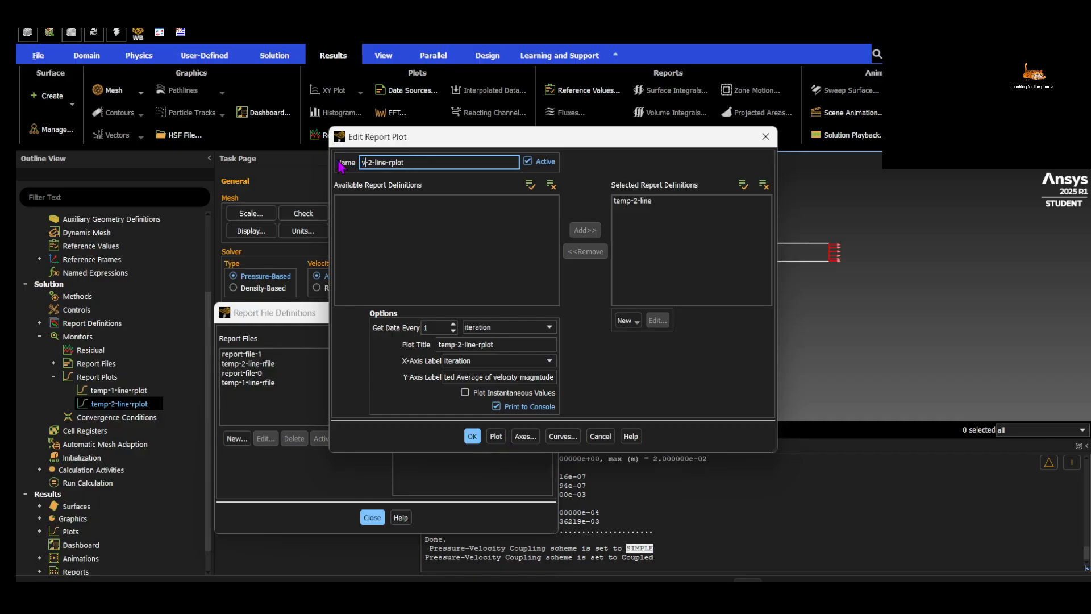
{"action": "type", "text": "l"}
Rename the plot's temp-2-line report definition as vel-2-line and accept the report plot
{"action": "left_click", "coordinate": [696, 203]}
{"action": "left_click", "coordinate": [657, 320]}
{"action": "left_click", "coordinate": [257, 97]}
{"action": "left_click_drag", "start_coordinate": [259, 96], "coordinate": [218, 99]}
{"action": "type", "text": "vel"}
{"action": "left_click", "coordinate": [387, 418]}
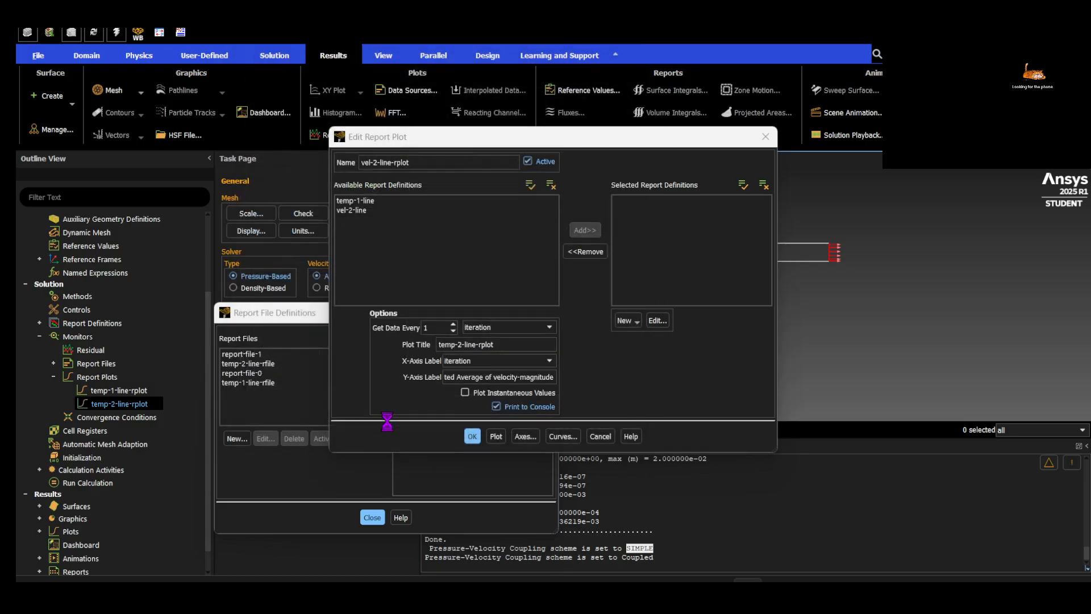
{"action": "left_click", "coordinate": [359, 212]}
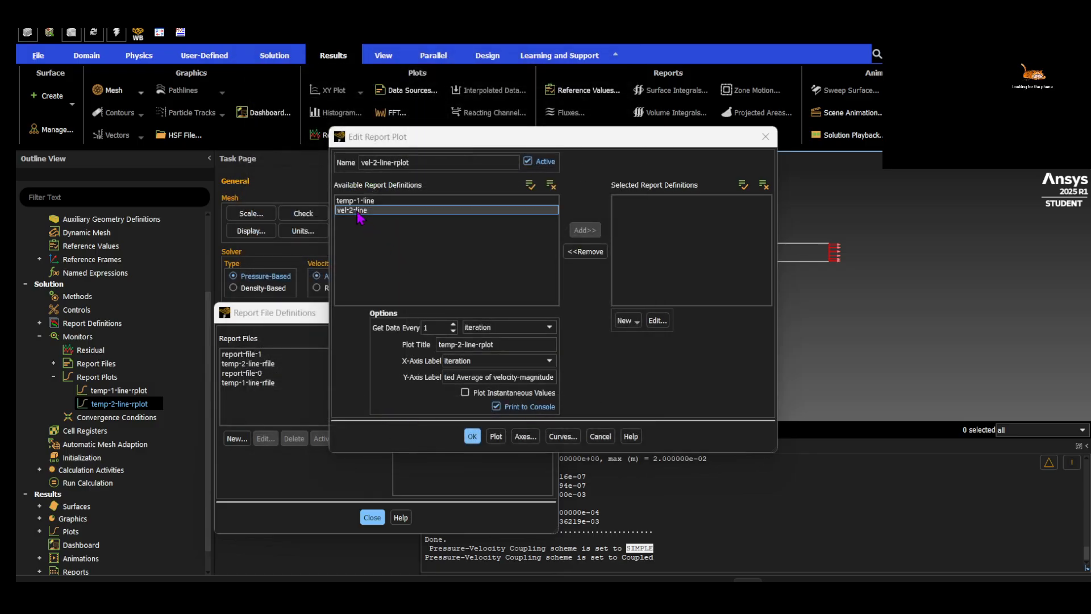
{"action": "left_click", "coordinate": [472, 436]}
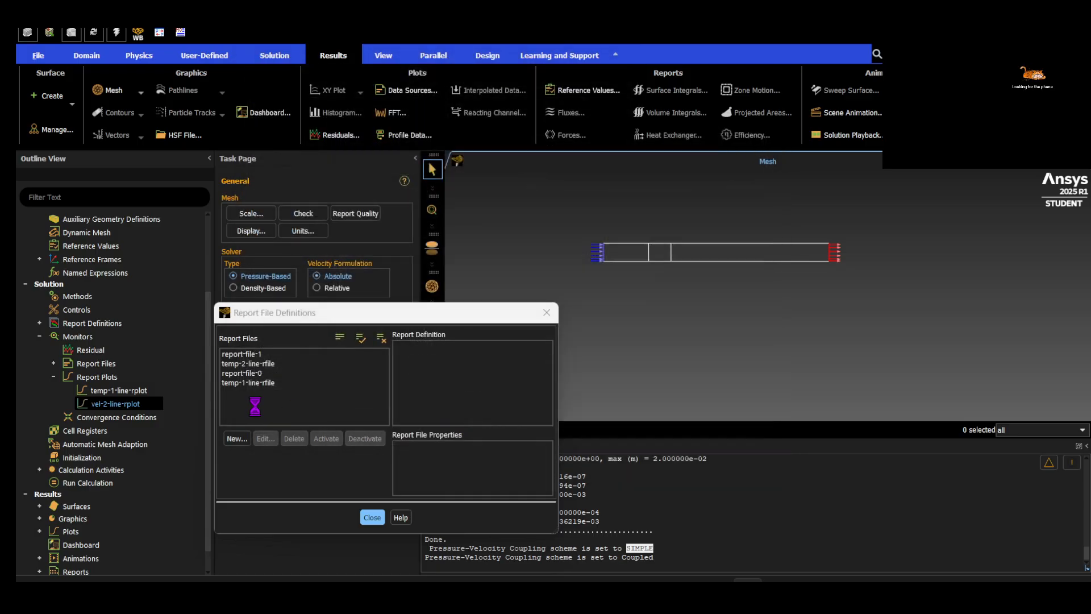
Rename the temp-2-line-rfile report file as vel-2-line
{"action": "left_click", "coordinate": [54, 363]}
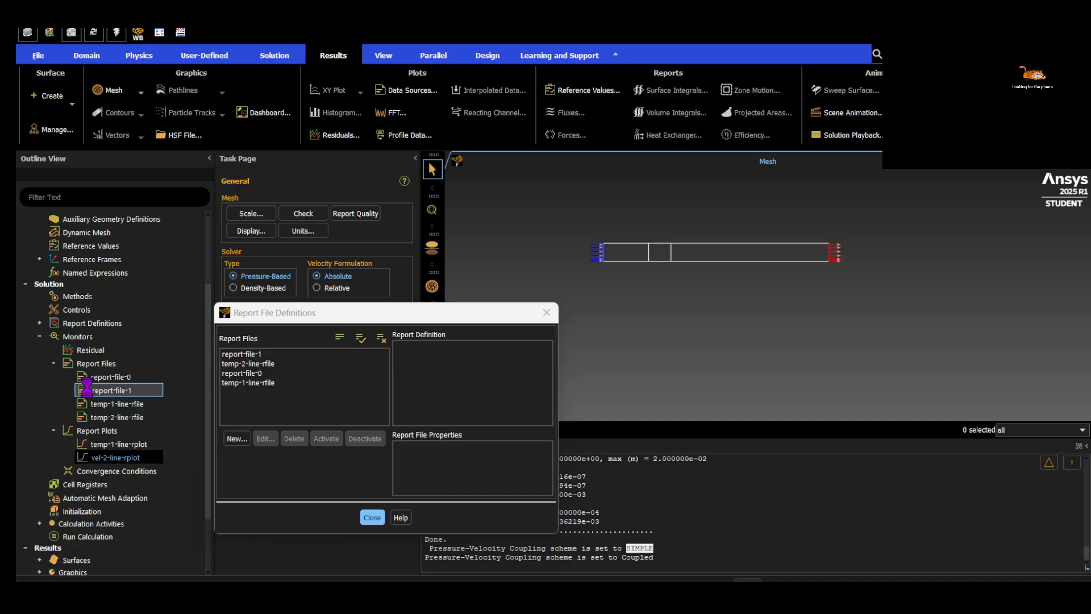
{"action": "double_click", "coordinate": [117, 417]}
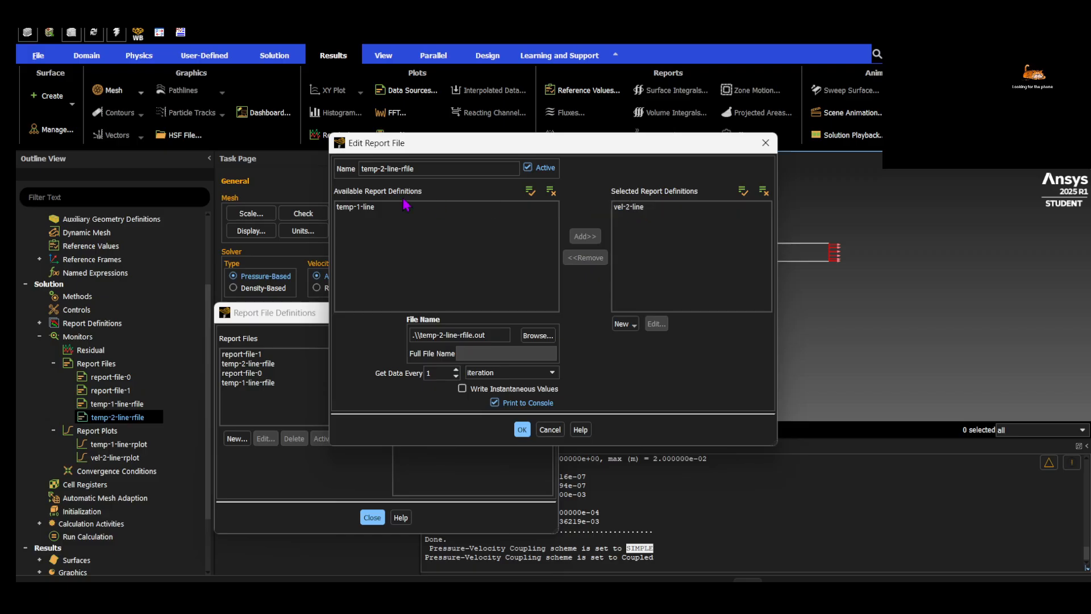
{"action": "left_click", "coordinate": [383, 166]}
{"action": "left_click_drag", "start_coordinate": [380, 166], "coordinate": [339, 173]}
{"action": "type", "text": "vel-2-line"}
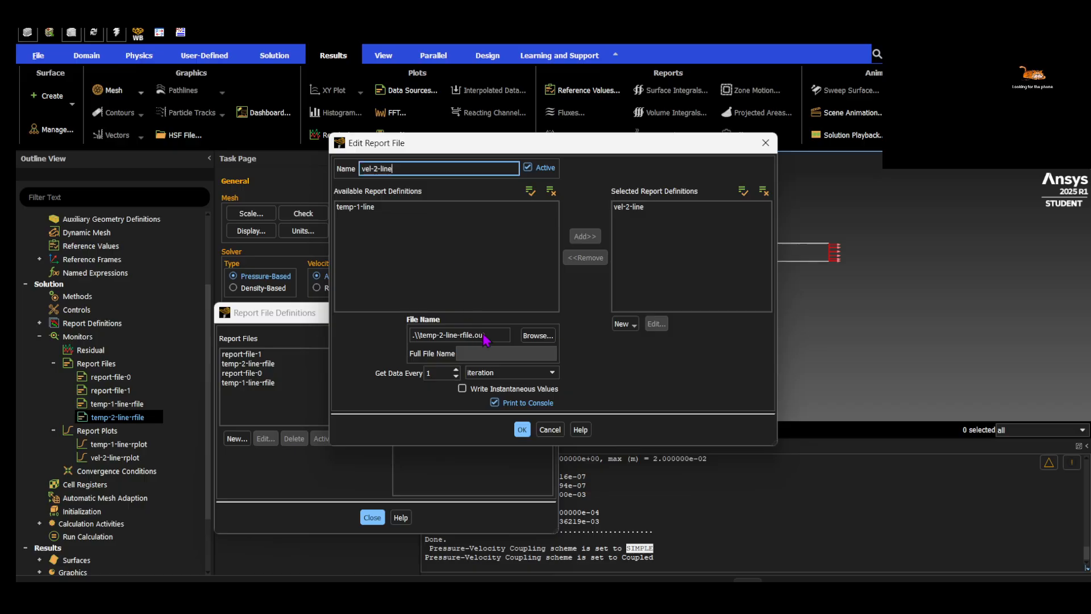
Set the vel-2-line report file's output file name to vel 2.xls, accept it and close the report file definitions
{"action": "left_click_drag", "start_coordinate": [486, 335], "coordinate": [388, 343]}
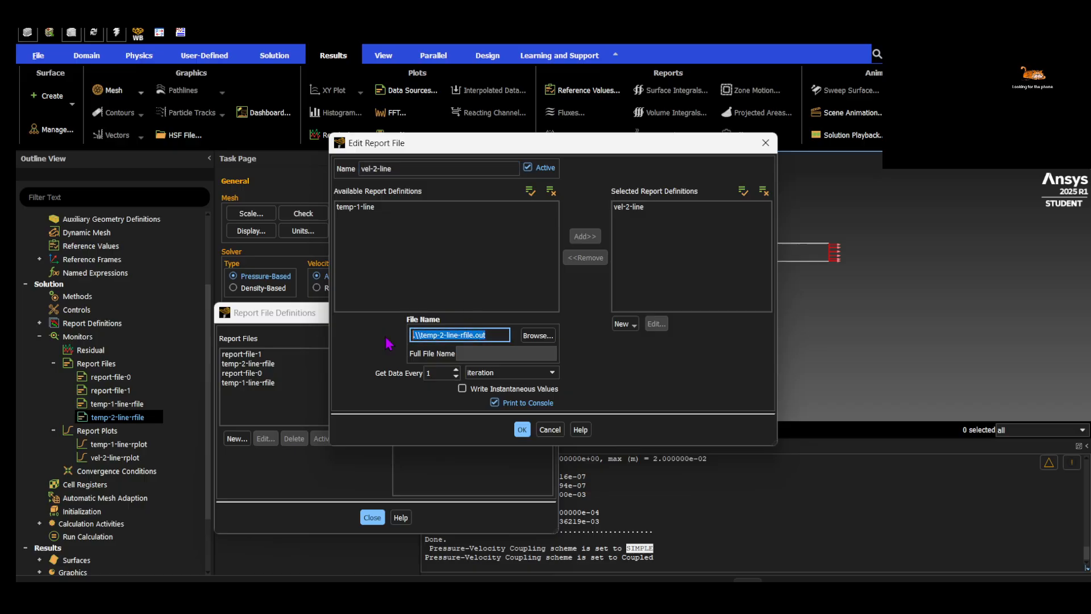
{"action": "type", "text": "vel 2.xls"}
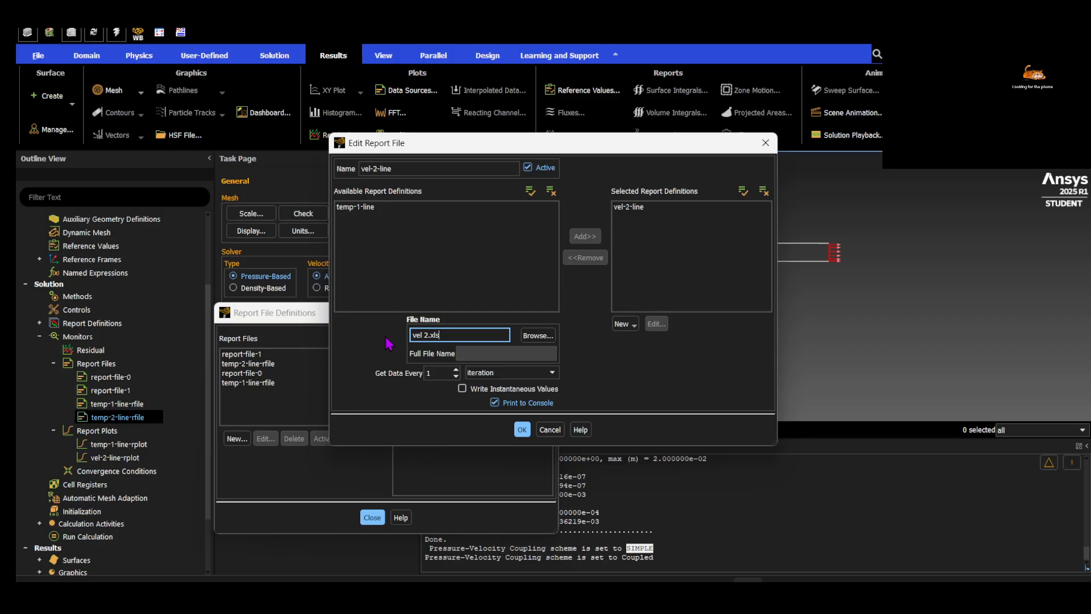
{"action": "left_click", "coordinate": [521, 430]}
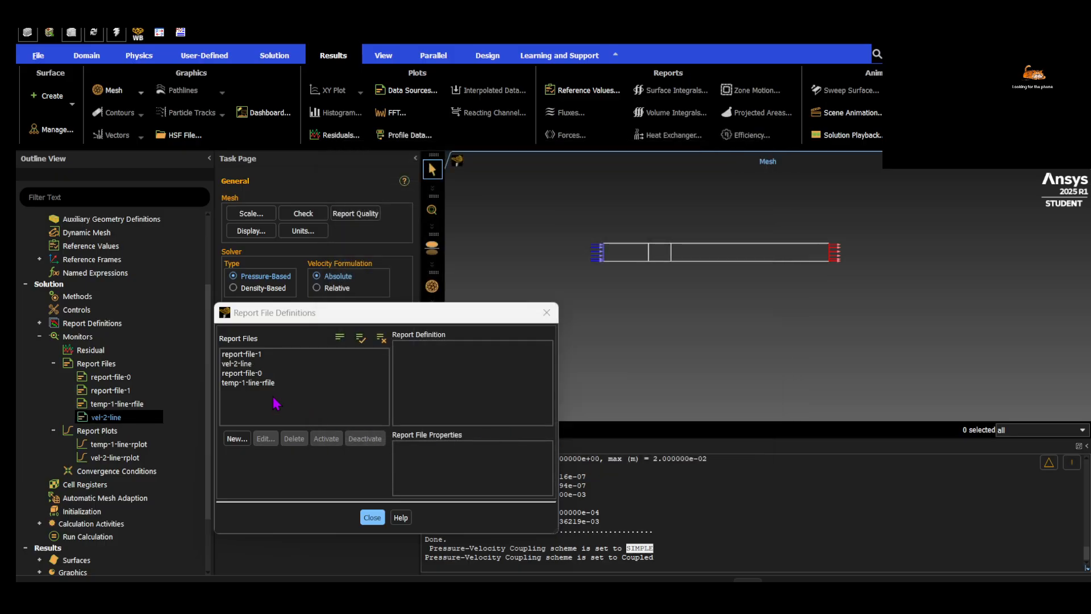
{"action": "left_click", "coordinate": [373, 517]}
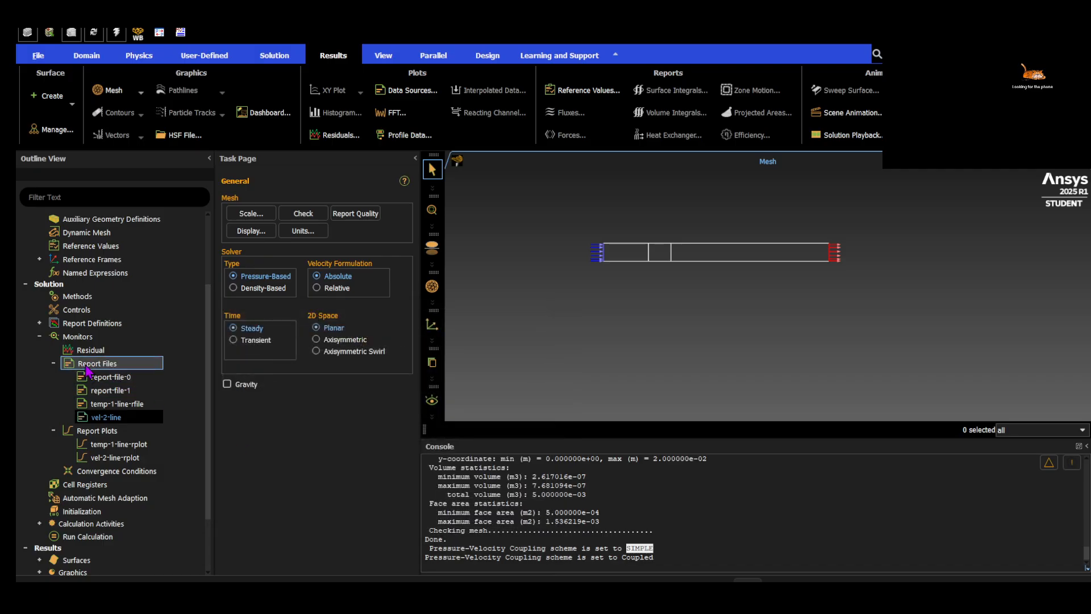
Start a new report file with a new area-weighted average surface report definition named temp-2-line
{"action": "double_click", "coordinate": [86, 370]}
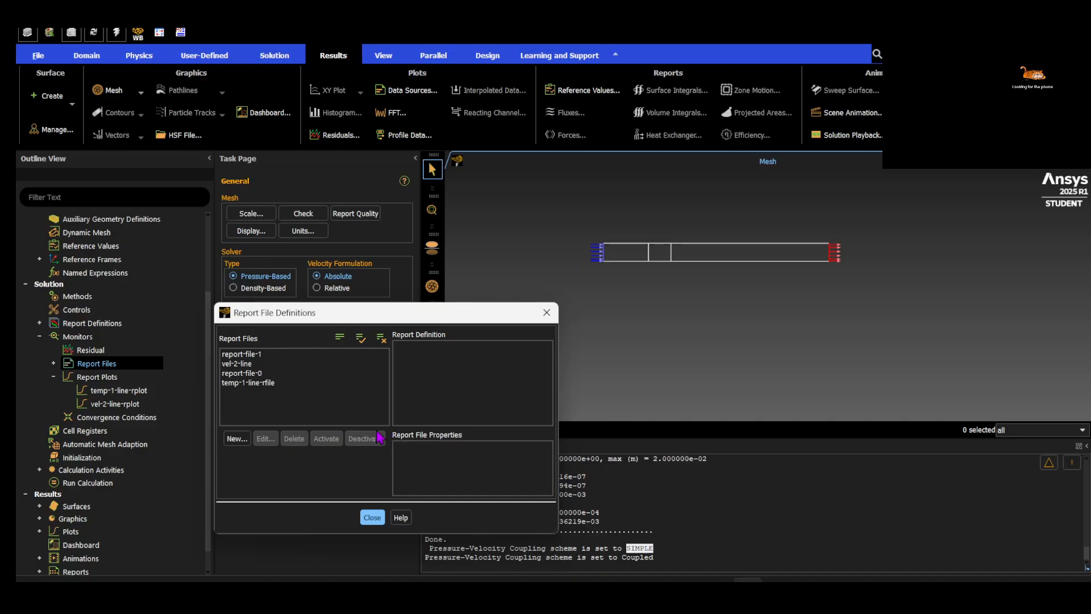
{"action": "left_click", "coordinate": [236, 438]}
{"action": "left_click", "coordinate": [625, 324]}
{"action": "mouse_move", "coordinate": [653, 339]}
{"action": "left_click", "coordinate": [739, 352]}
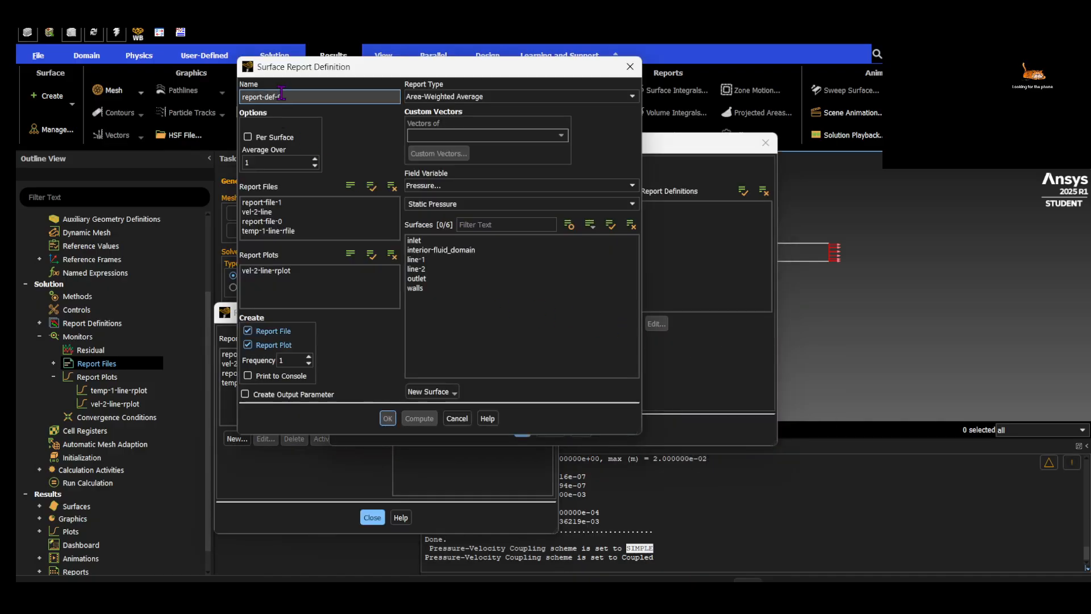
{"action": "type", "text": "temp-2-line"}
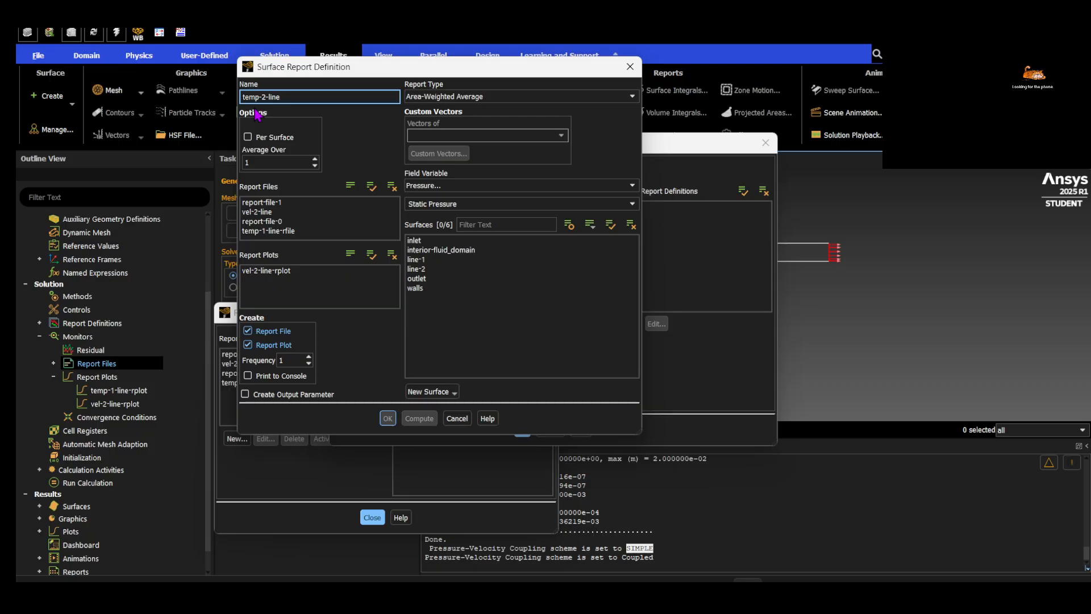
Set the temp-2-line definition to report static temperature on the line-2 surface
{"action": "left_click", "coordinate": [494, 187]}
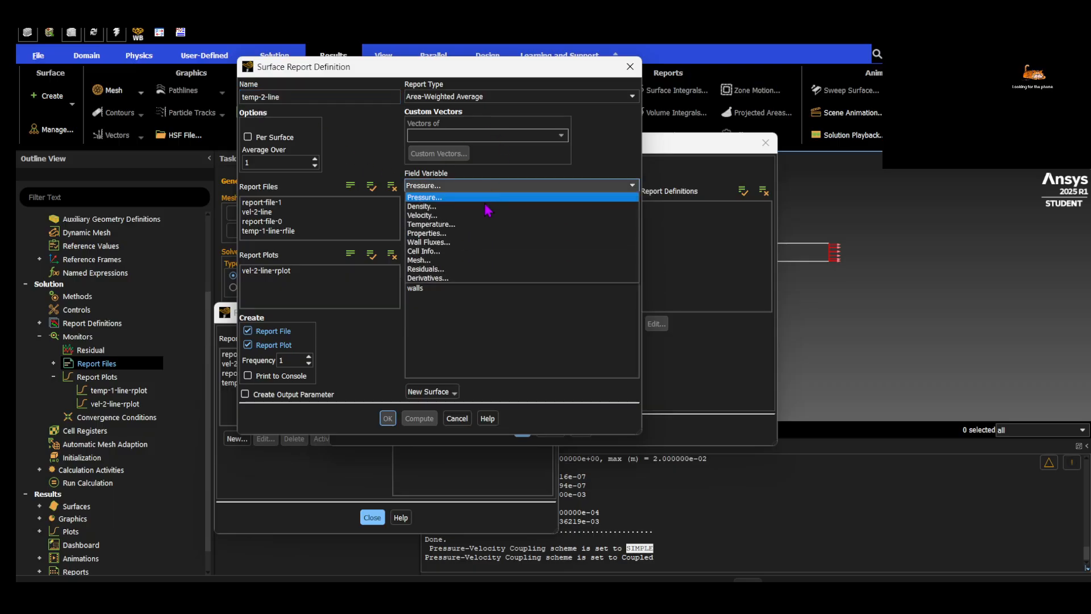
{"action": "left_click", "coordinate": [431, 224]}
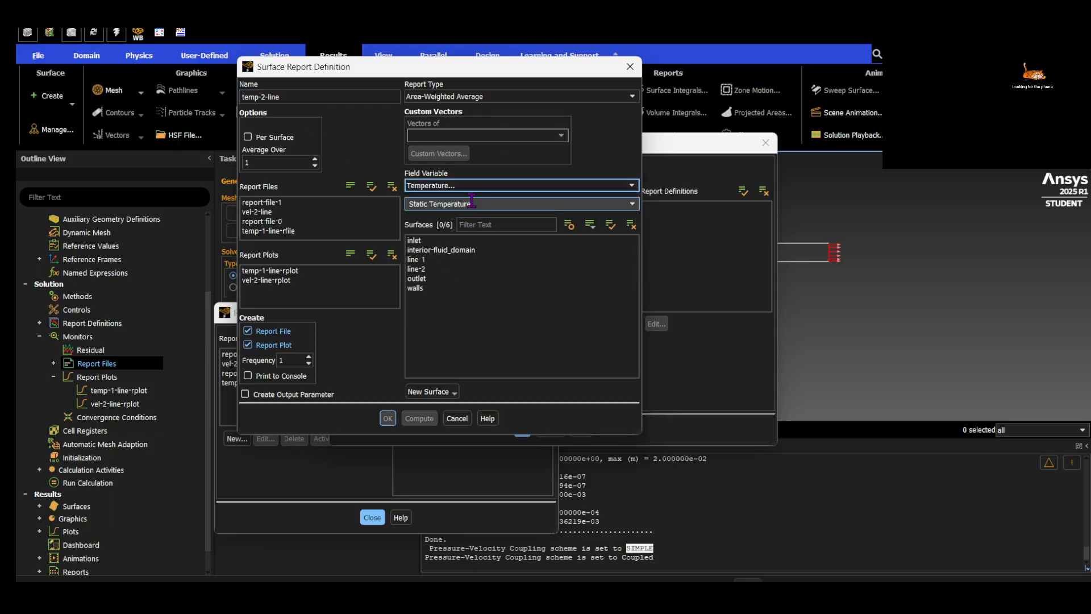
{"action": "left_click", "coordinate": [417, 269]}
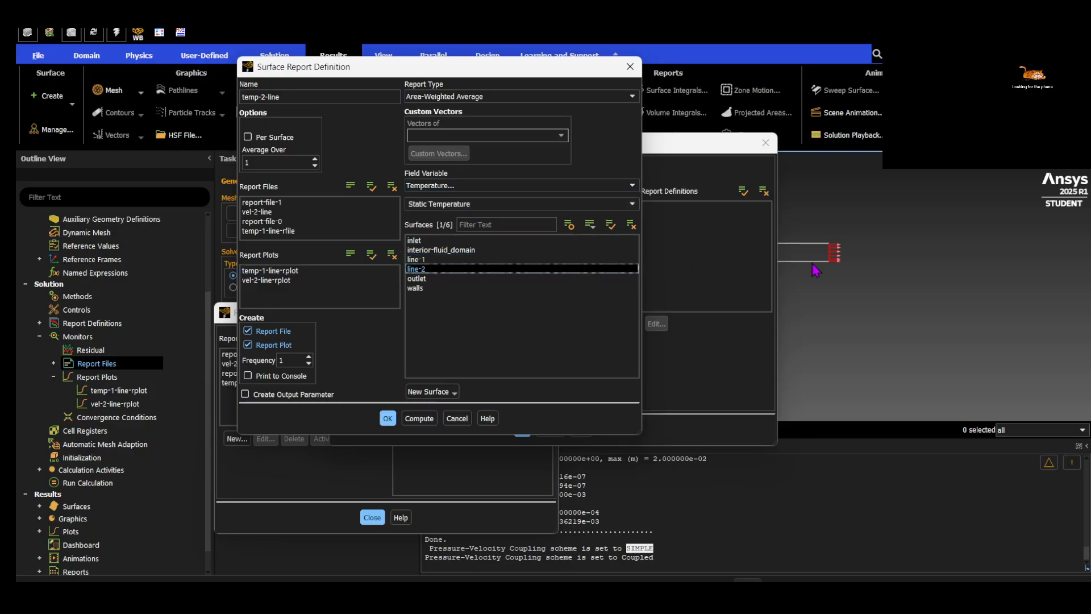
Select temp-1-line-rplot and console printing for the temp-2-line definition, then accept it and close the report file dialogs
{"action": "left_click", "coordinate": [295, 271]}
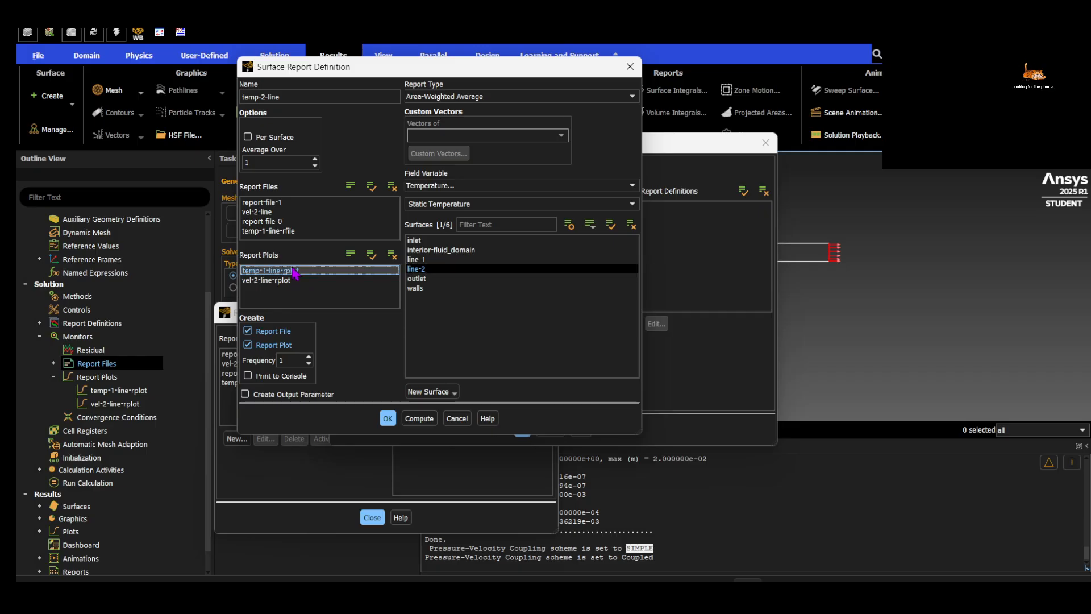
{"action": "left_click", "coordinate": [279, 376]}
{"action": "left_click", "coordinate": [387, 418]}
{"action": "left_click", "coordinate": [522, 430]}
{"action": "left_click", "coordinate": [372, 517]}
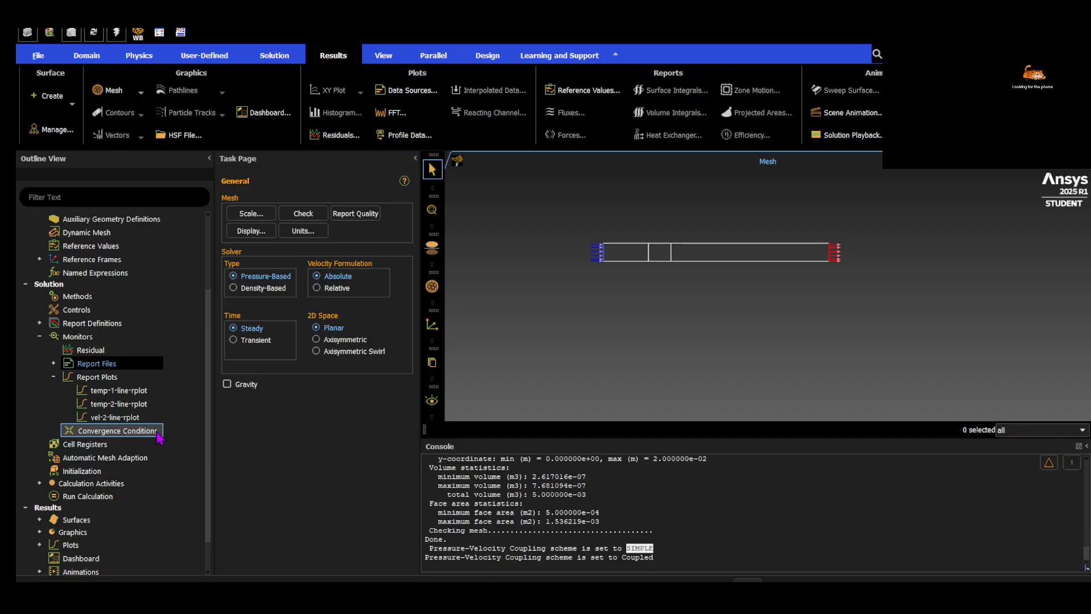
Compute the standard initialization's initial values from the inlet zone
{"action": "scroll", "coordinate": [105, 449], "scroll_direction": "down", "scroll_amount": 1}
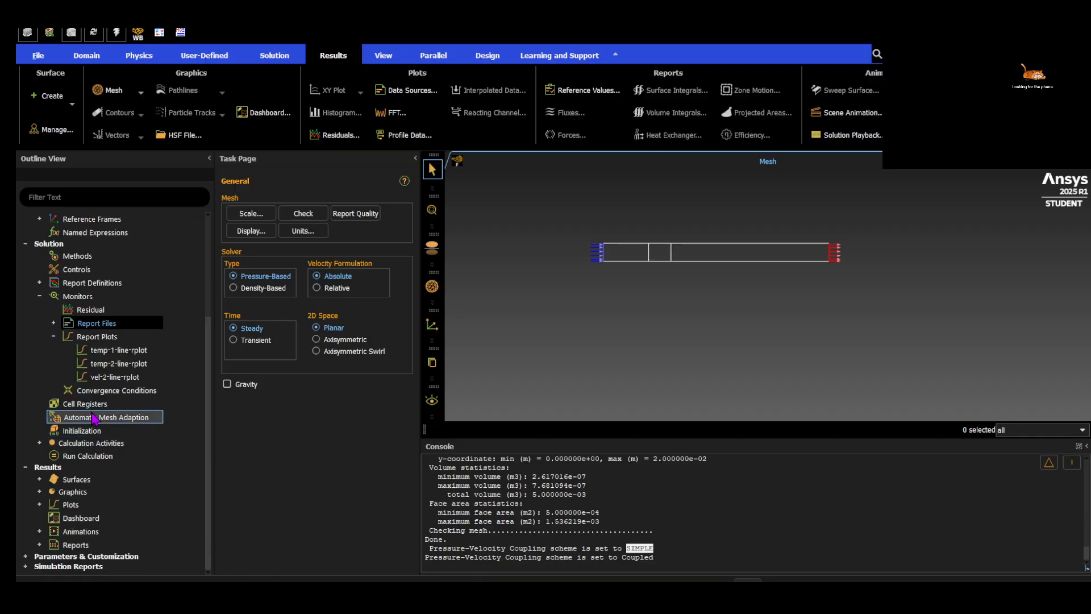
{"action": "left_click", "coordinate": [53, 336]}
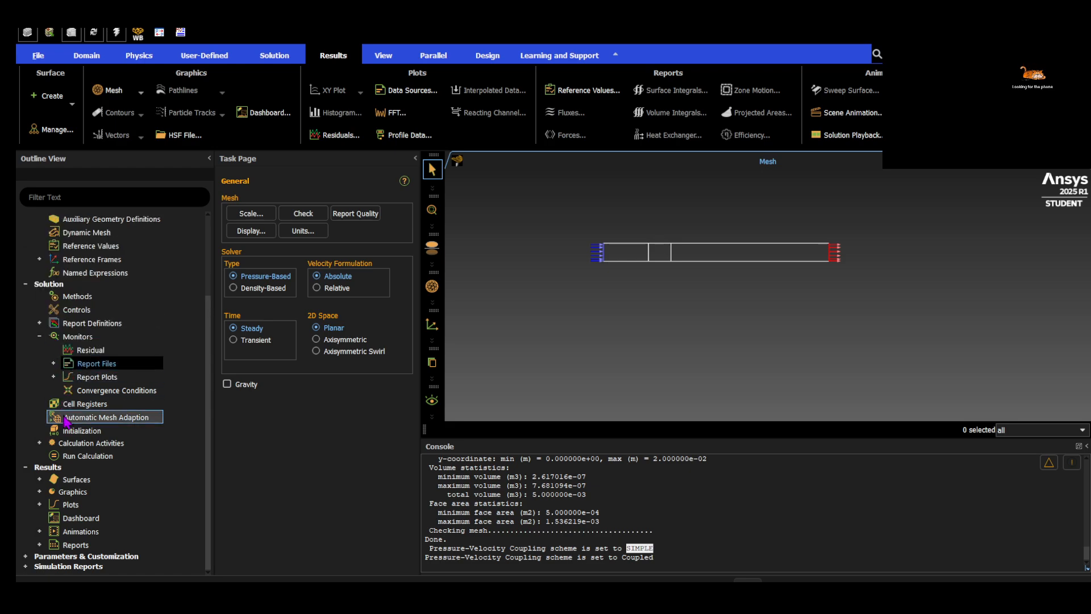
{"action": "left_click", "coordinate": [69, 432]}
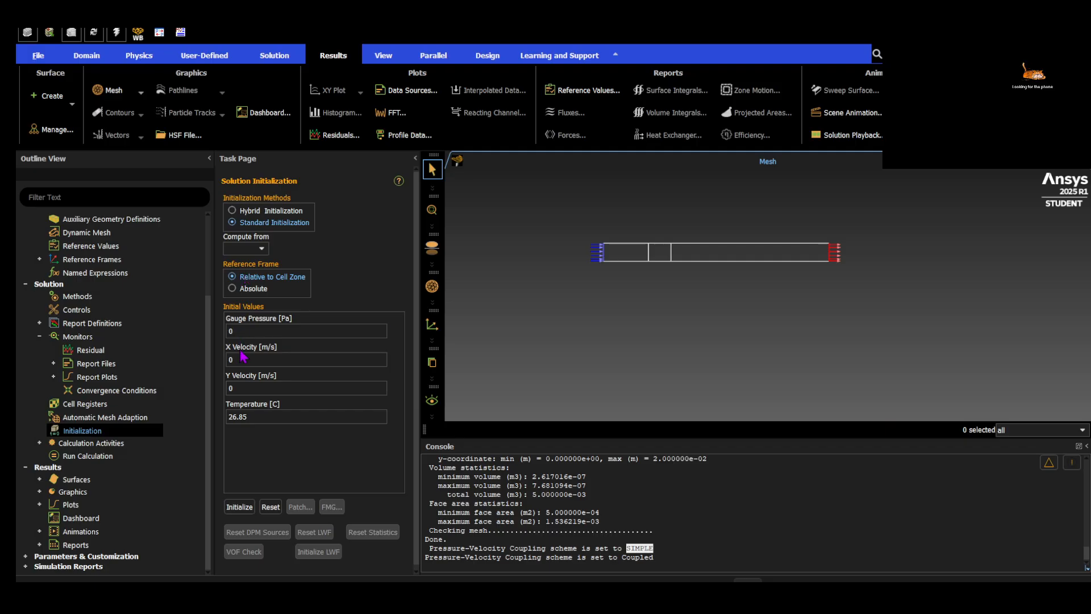
{"action": "left_click", "coordinate": [260, 250]}
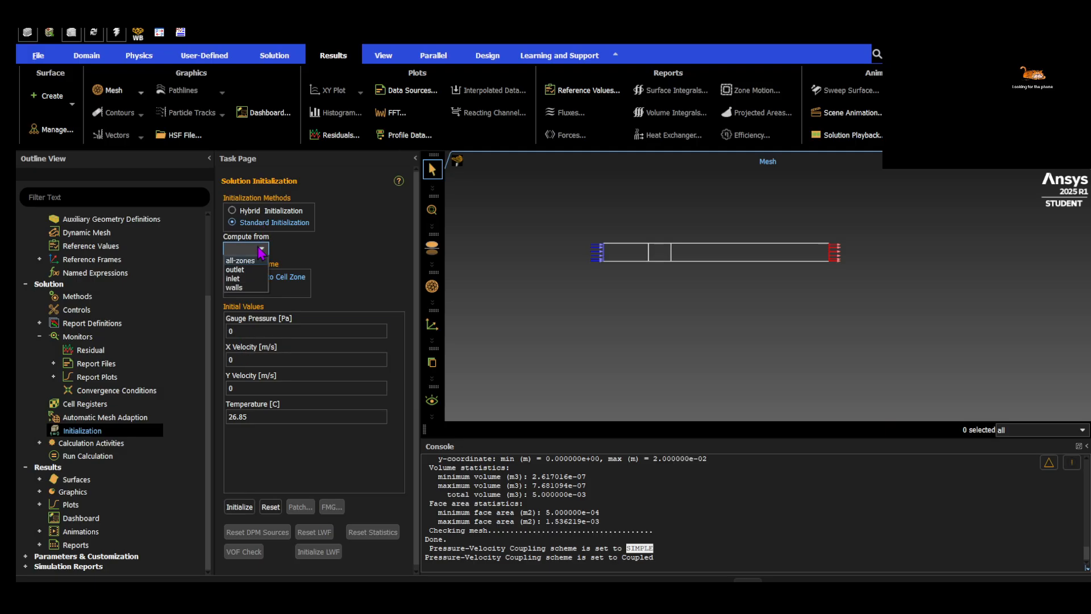
{"action": "left_click", "coordinate": [252, 278]}
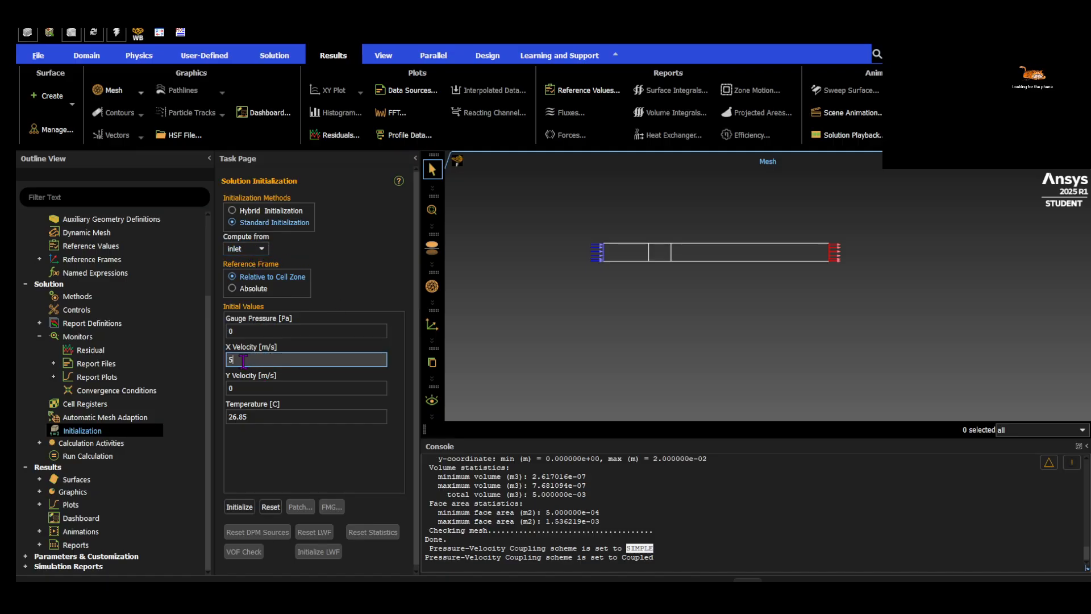
Set the inlet boundary condition's thermal temperature to 20 °C, apply it and close the velocity inlet settings
{"action": "left_click", "coordinate": [242, 417]}
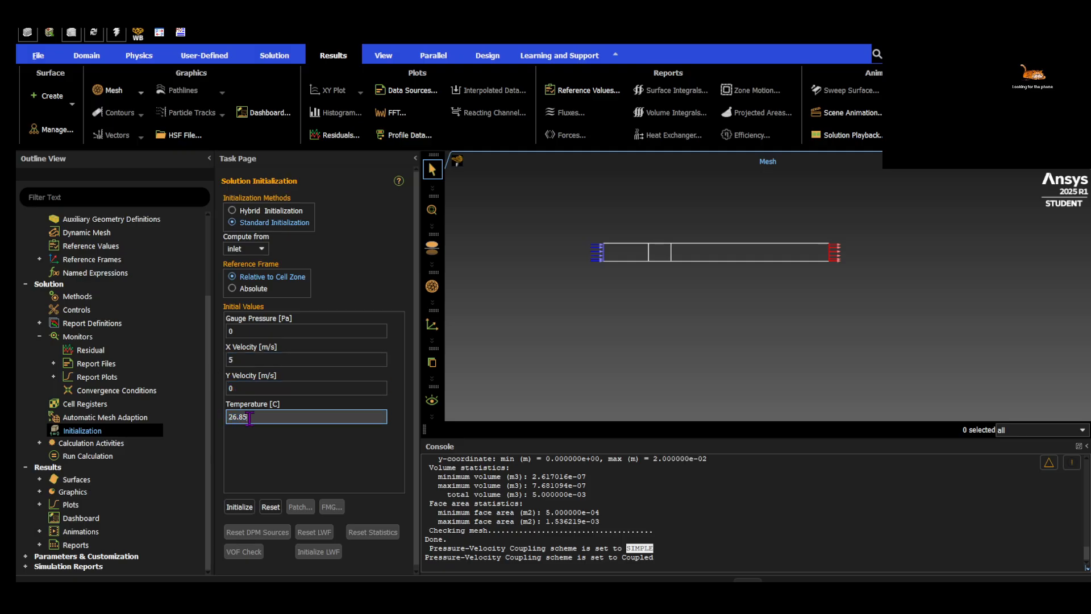
{"action": "left_click_drag", "start_coordinate": [258, 418], "coordinate": [229, 417]}
{"action": "scroll", "coordinate": [85, 307], "scroll_direction": "up", "scroll_amount": 3}
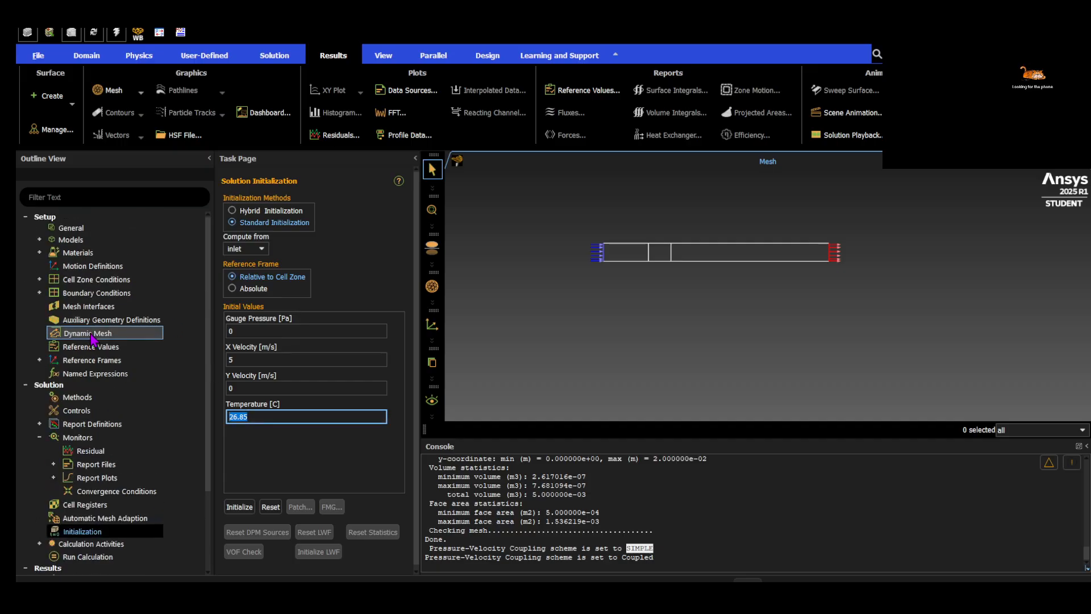
{"action": "left_click", "coordinate": [41, 292]}
{"action": "double_click", "coordinate": [83, 293]}
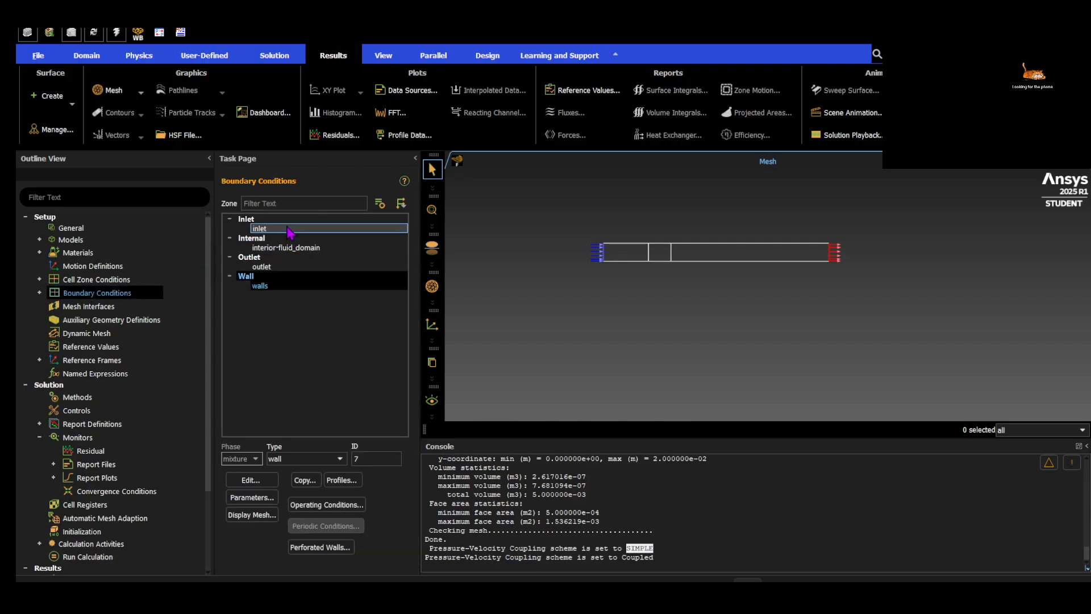
{"action": "left_click", "coordinate": [251, 481]}
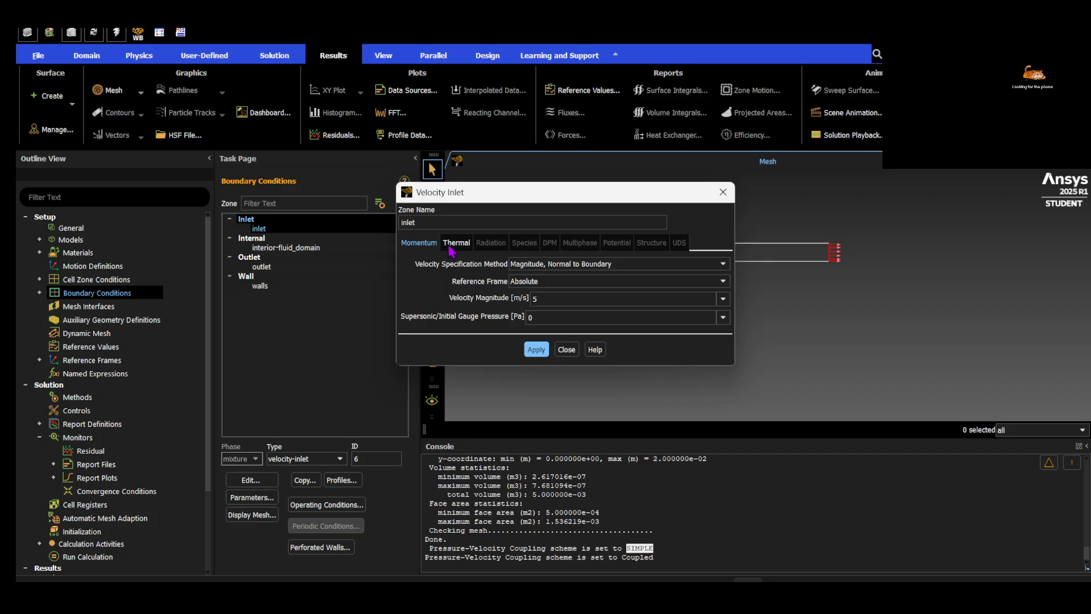
{"action": "left_click", "coordinate": [458, 244]}
{"action": "double_click", "coordinate": [460, 265]}
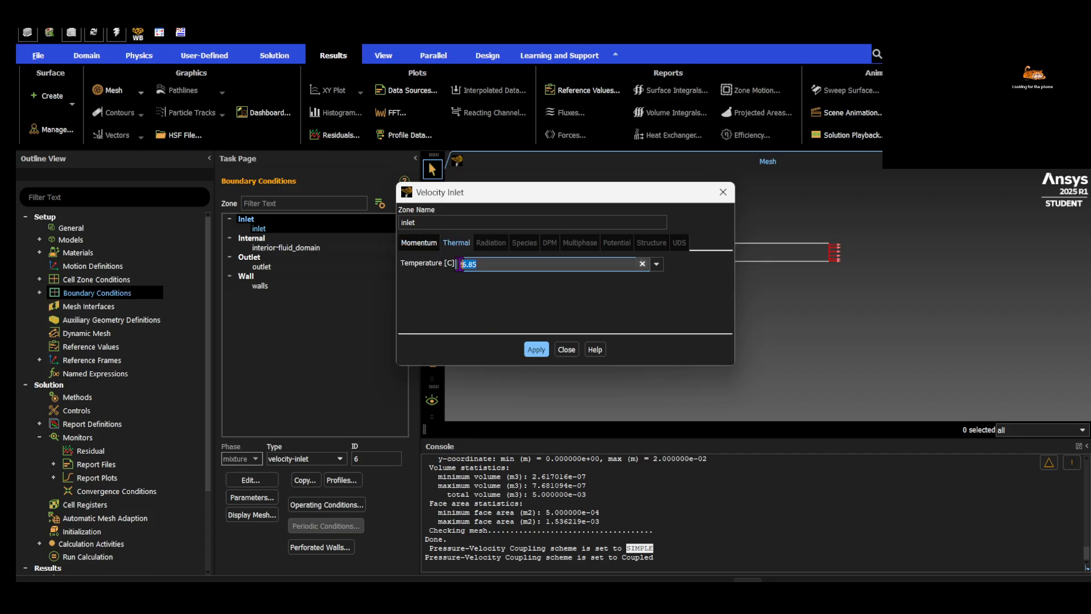
{"action": "type", "text": "30"}
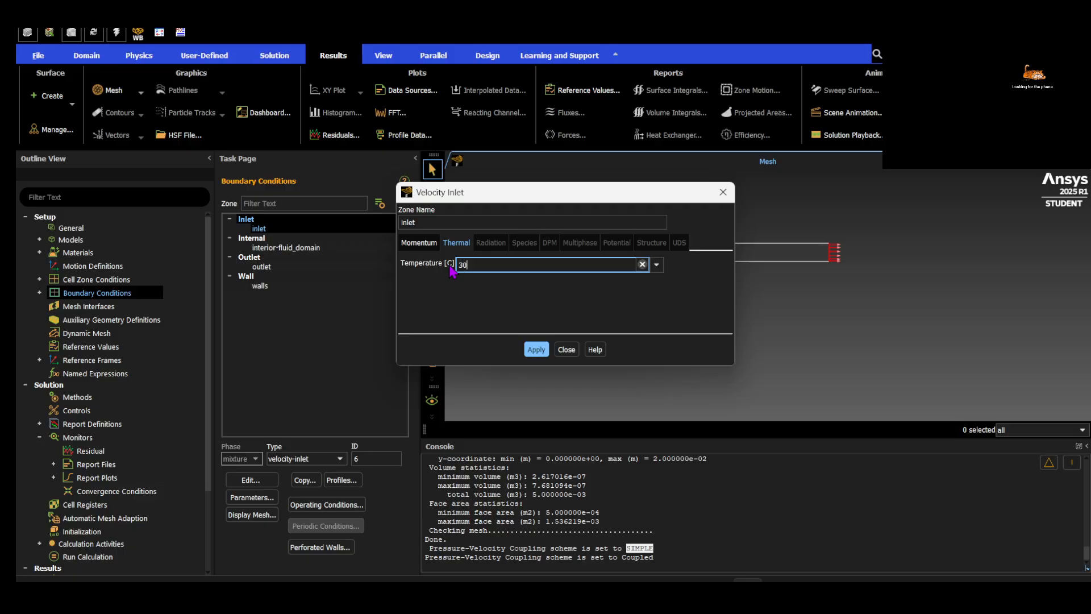
{"action": "key", "text": "BackSpace"}
{"action": "type", "text": "2"}
{"action": "left_click", "coordinate": [536, 348]}
{"action": "left_click", "coordinate": [566, 348]}
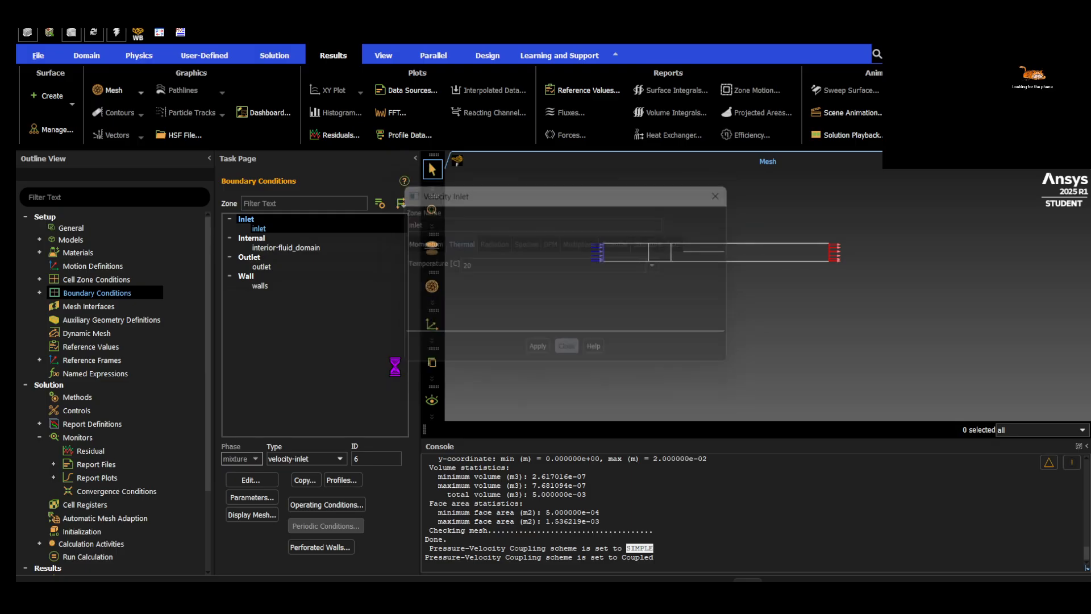
Initialize the solution with initial values computed from the inlet and an initial temperature of 25 °C
{"action": "left_click", "coordinate": [93, 533]}
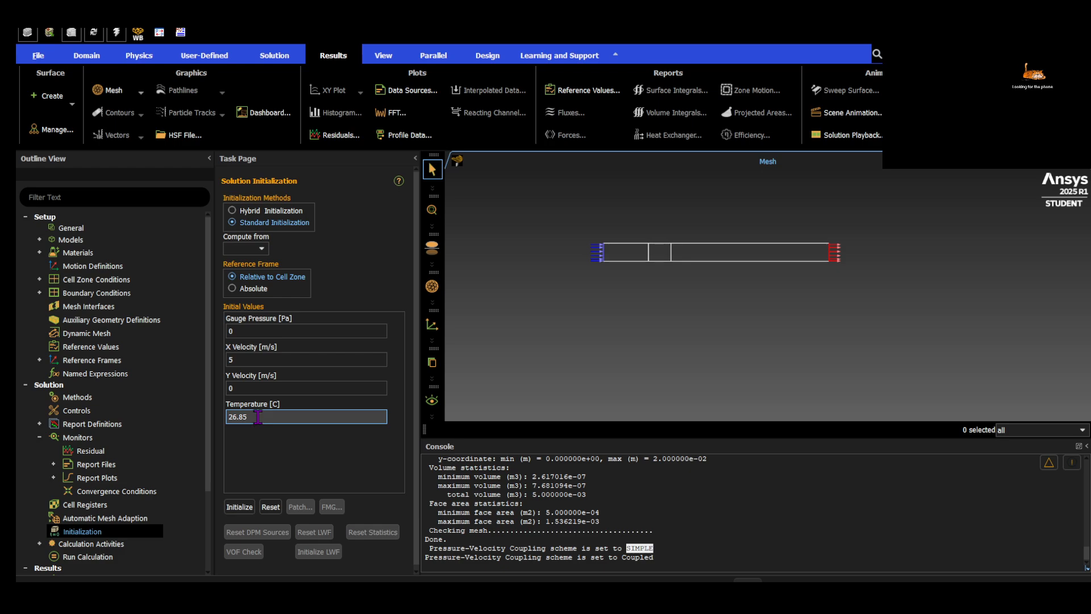
{"action": "left_click", "coordinate": [253, 249]}
{"action": "left_click", "coordinate": [243, 279]}
{"action": "triple_click", "coordinate": [235, 418]}
{"action": "type", "text": "20"}
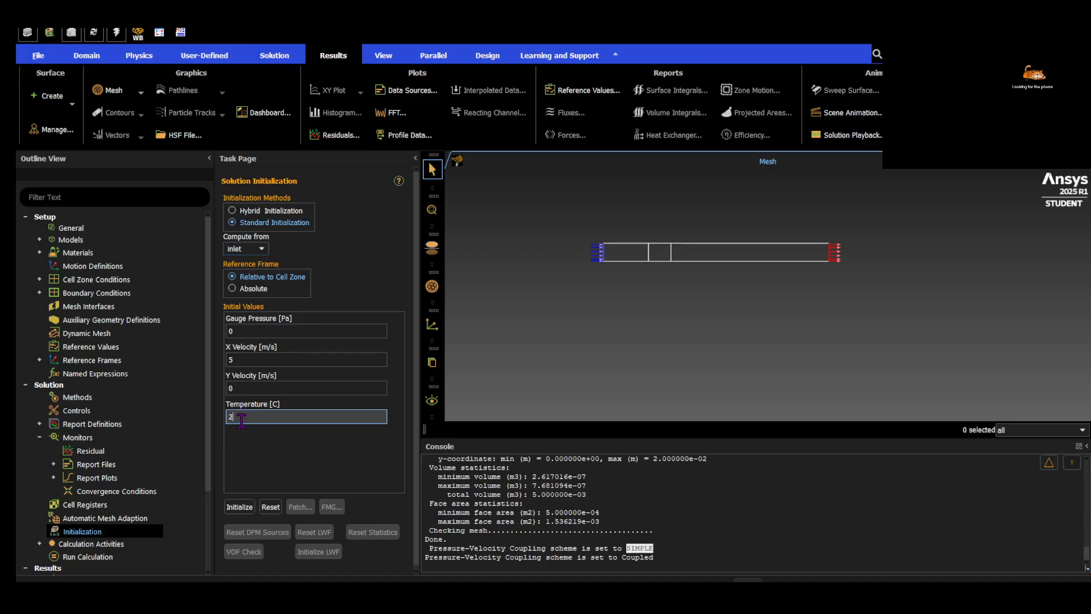
{"action": "left_click", "coordinate": [241, 507]}
{"action": "left_click", "coordinate": [516, 481]}
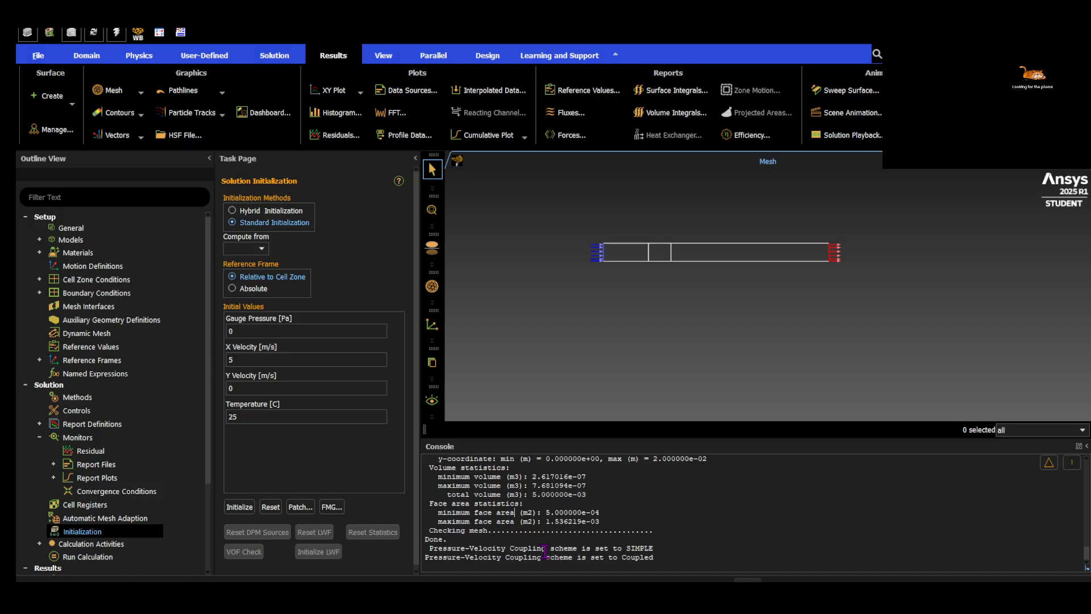
Change the pressure-velocity coupling scheme in the solution methods to SIMPLE
{"action": "left_click", "coordinate": [120, 399]}
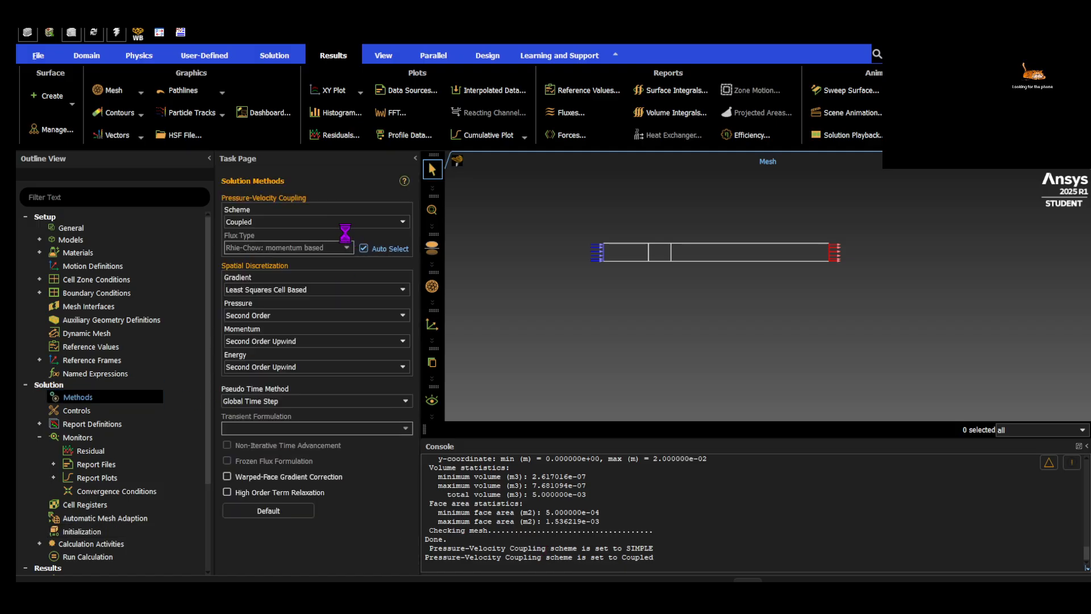
{"action": "left_click", "coordinate": [296, 223]}
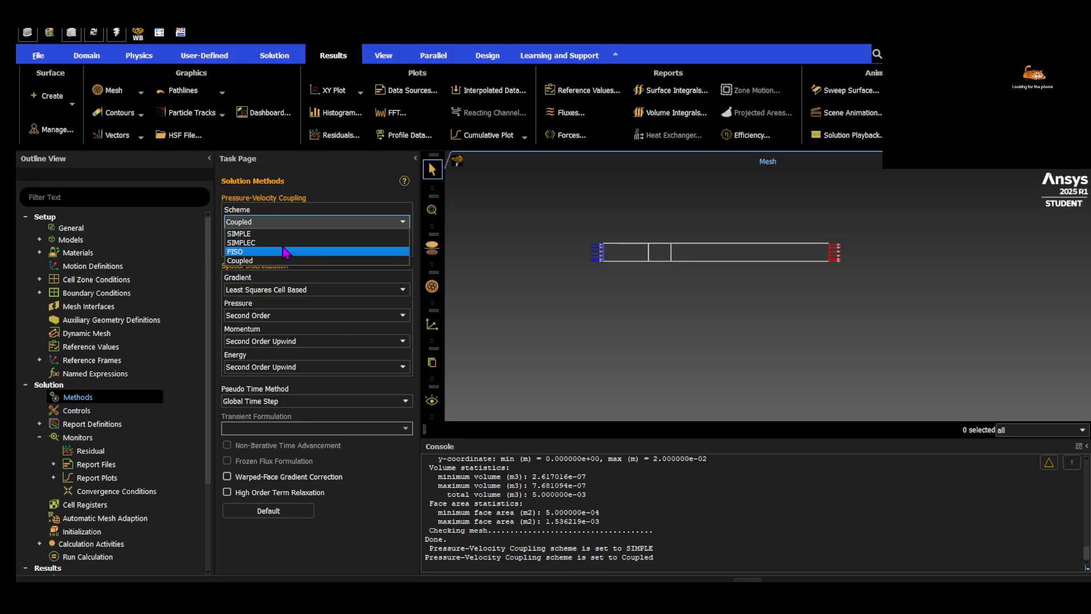
{"action": "left_click", "coordinate": [267, 233]}
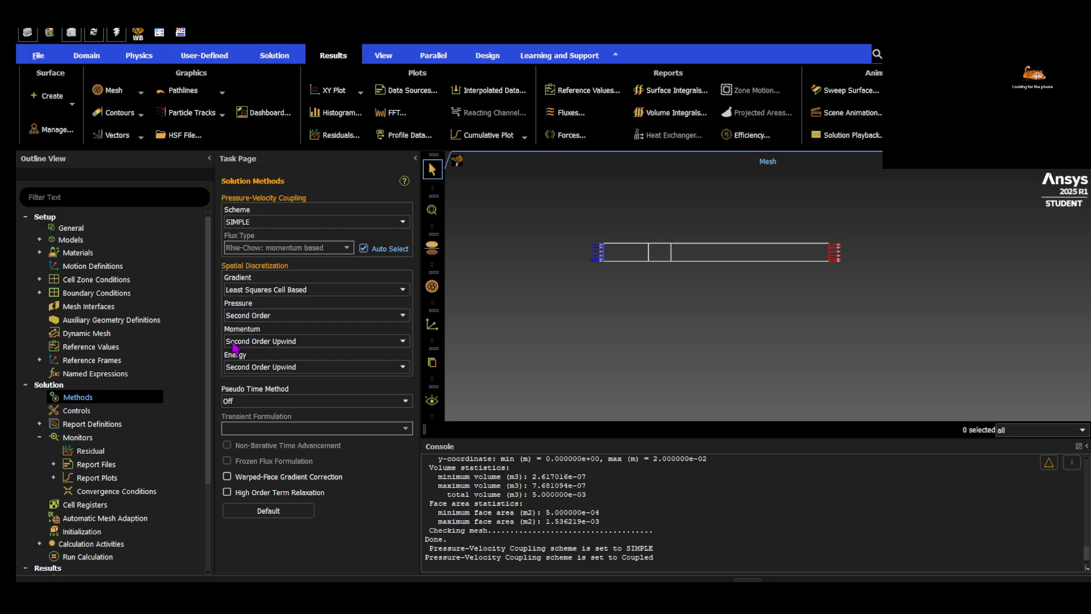
Configure autosave in the calculation activities to save the data file every 20 iterations
{"action": "left_click", "coordinate": [40, 437]}
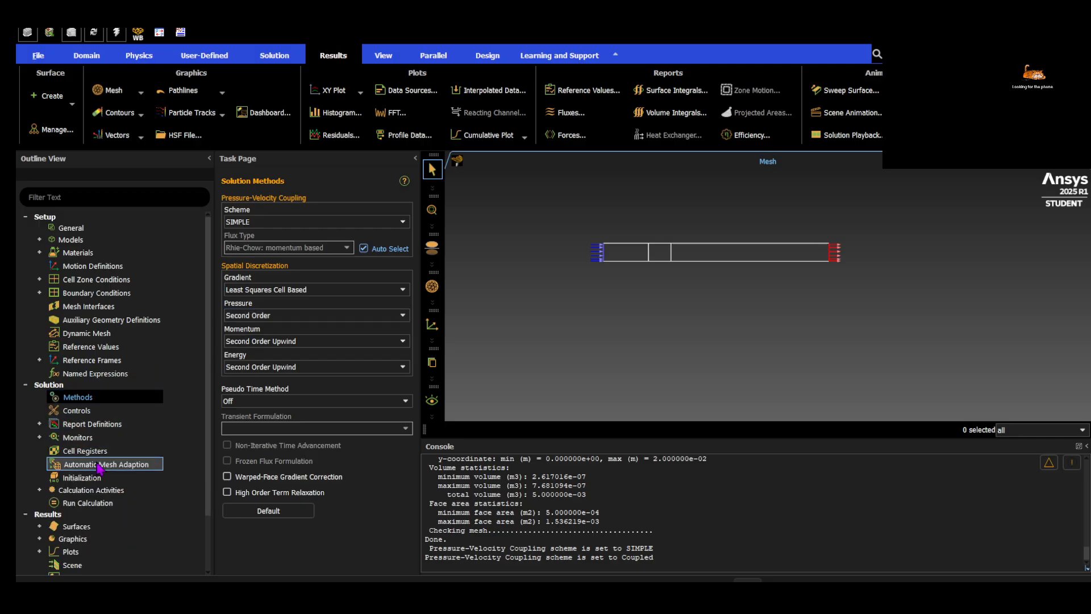
{"action": "scroll", "coordinate": [98, 468], "scroll_direction": "down", "scroll_amount": 1}
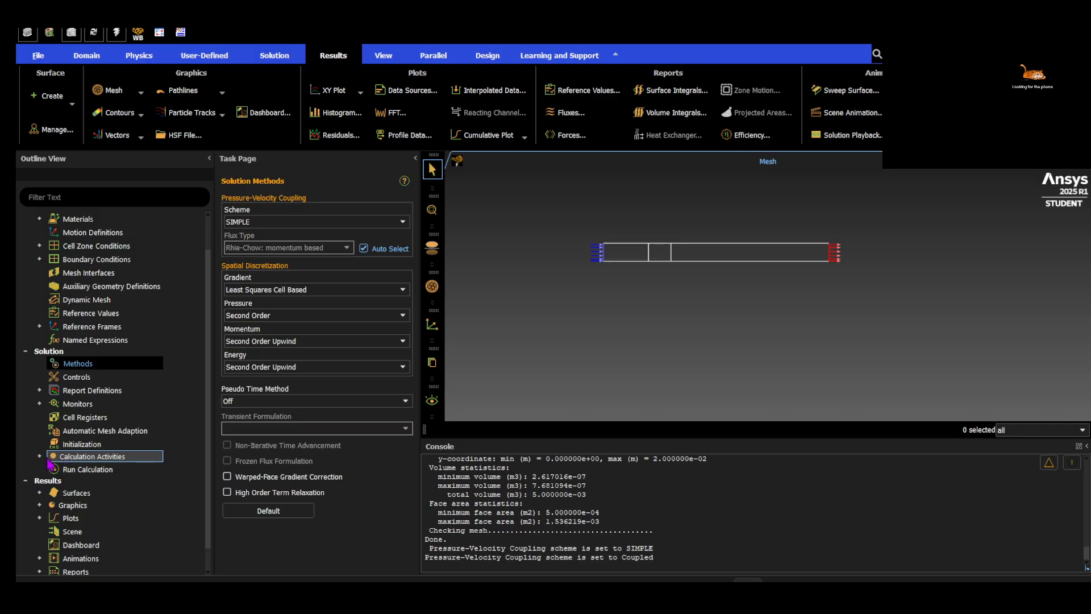
{"action": "left_click", "coordinate": [39, 457]}
{"action": "double_click", "coordinate": [120, 469]}
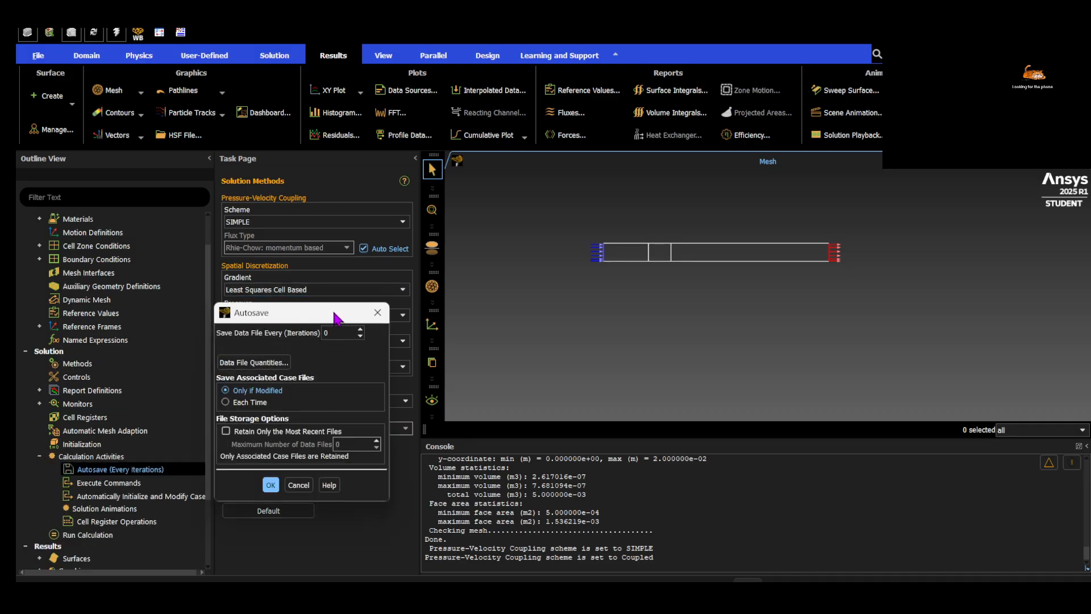
{"action": "left_click_drag", "start_coordinate": [376, 312], "coordinate": [400, 228]}
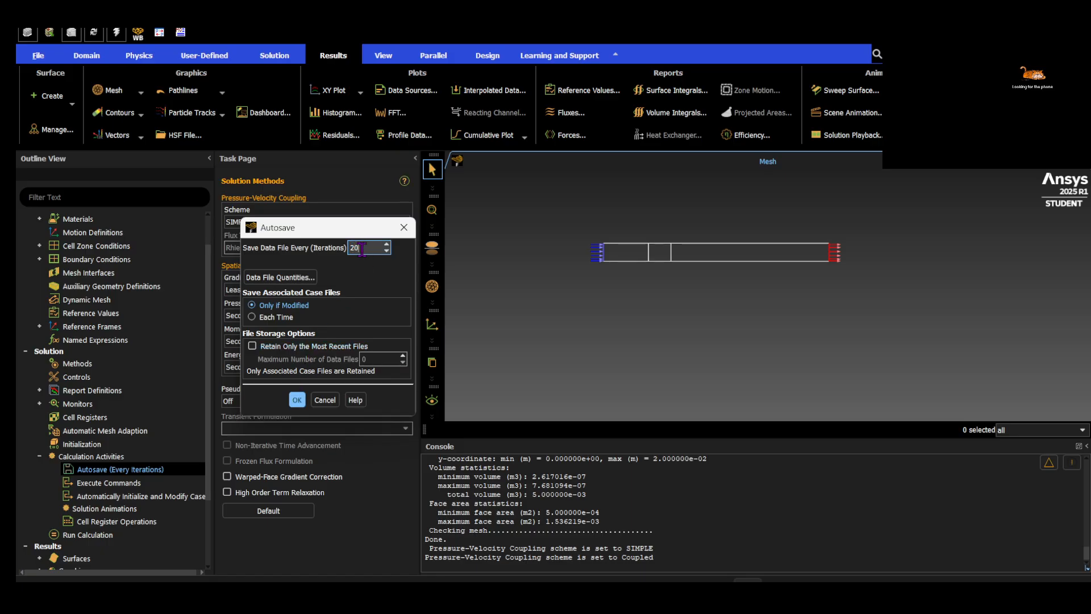
{"action": "left_click", "coordinate": [296, 400]}
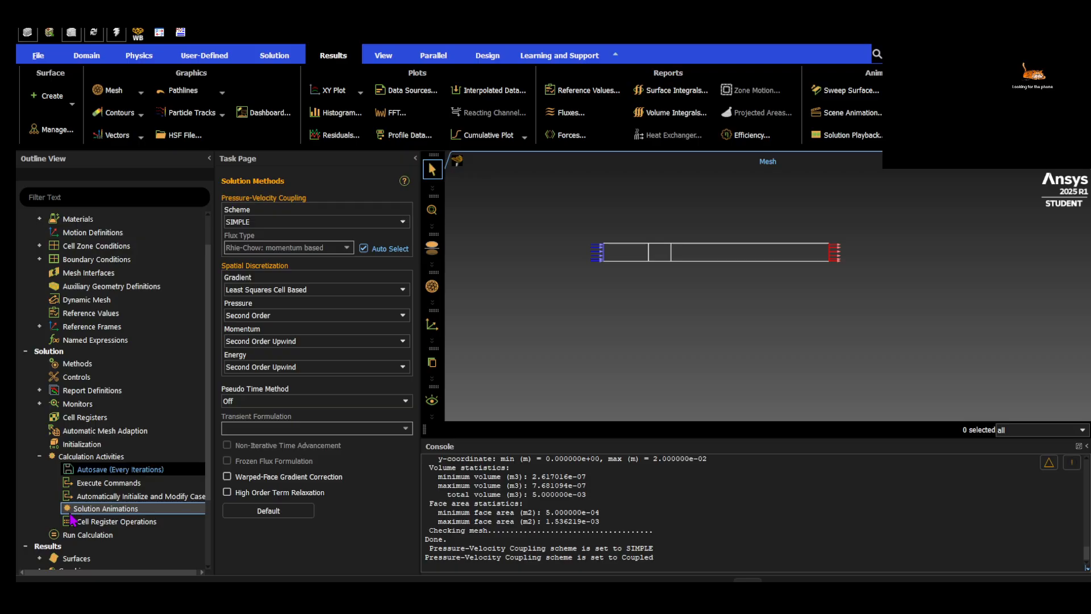
Set the number of iterations to 10, run the calculation and dismiss the completion notice
{"action": "left_click", "coordinate": [91, 536]}
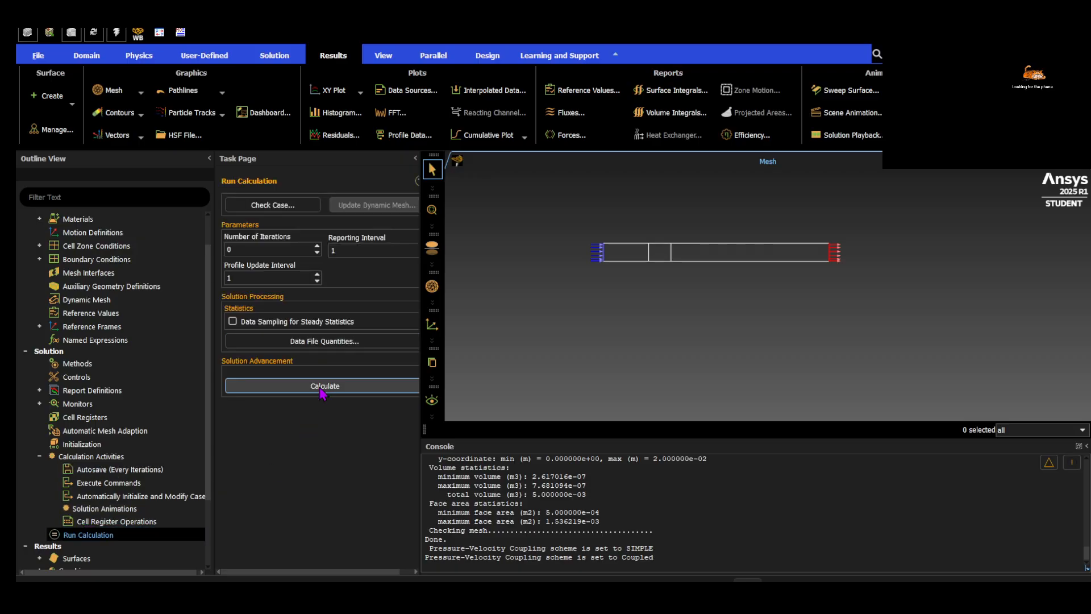
{"action": "left_click", "coordinate": [249, 249]}
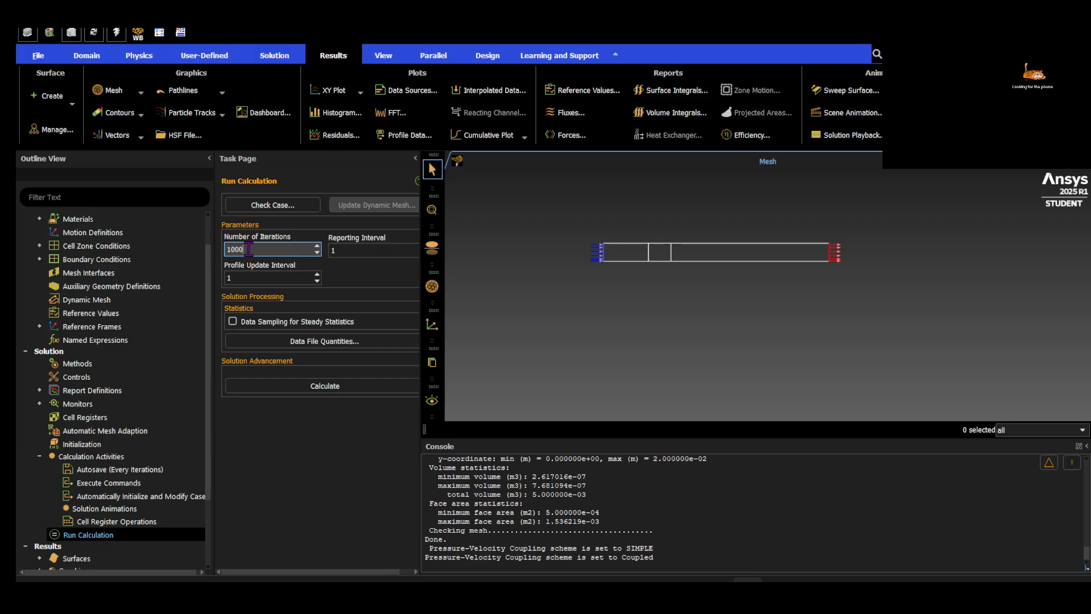
{"action": "key", "text": "BackSpace"}
{"action": "key", "text": "BackSpace"}
{"action": "key", "text": "BackSpace"}
{"action": "key", "text": "BackSpace"}
{"action": "key", "text": "BackSpace"}
{"action": "key", "text": "BackSpace"}
{"action": "left_click", "coordinate": [308, 386]}
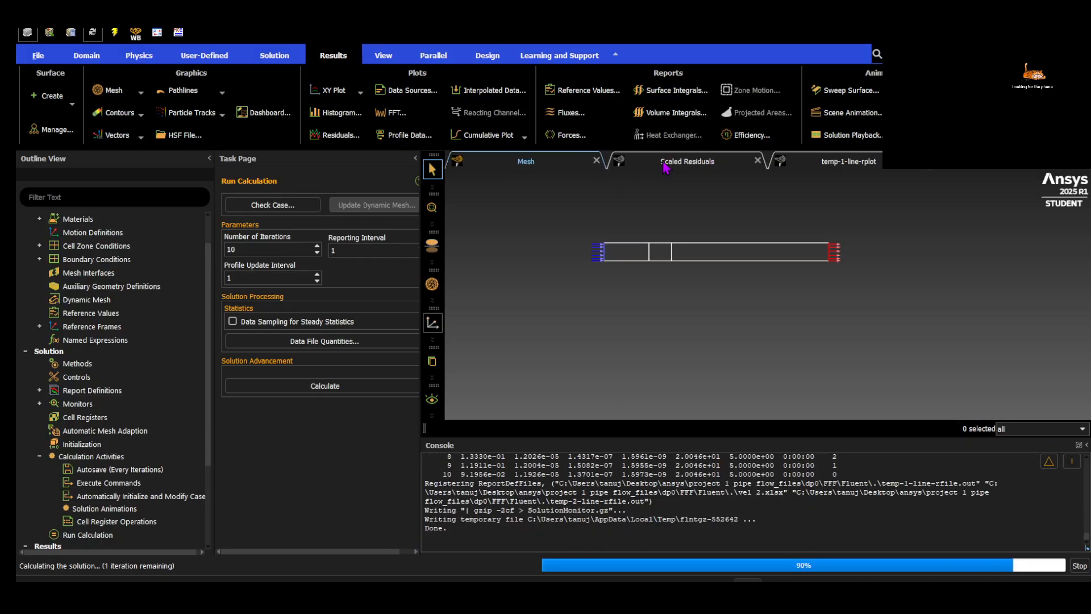
{"action": "left_click", "coordinate": [576, 312]}
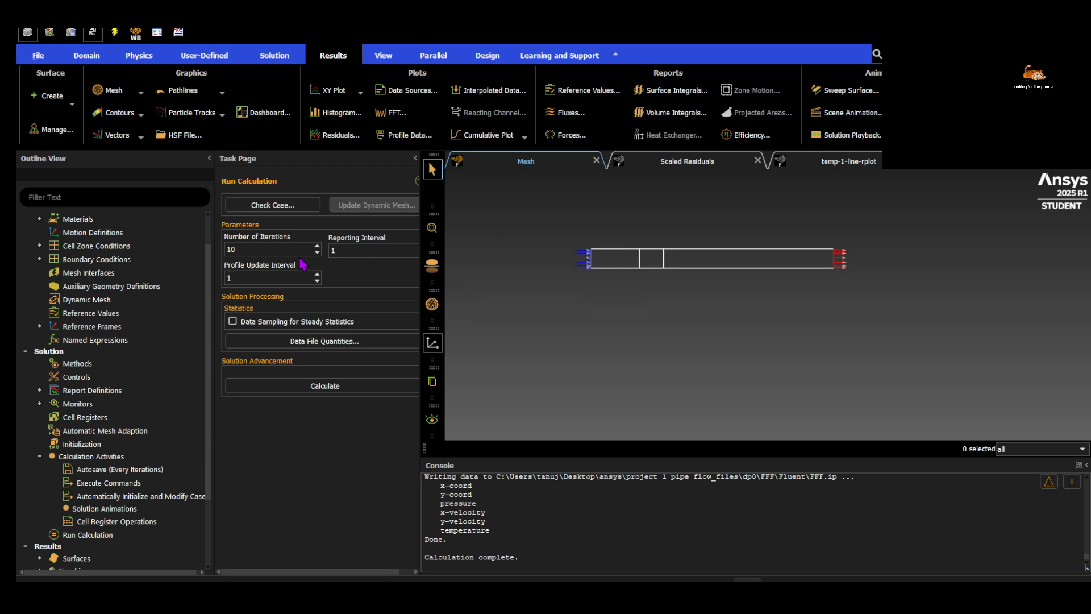
Set the number of iterations to 100000 and display the scaled residuals plot
{"action": "left_click", "coordinate": [262, 247]}
{"action": "left_click", "coordinate": [688, 162]}
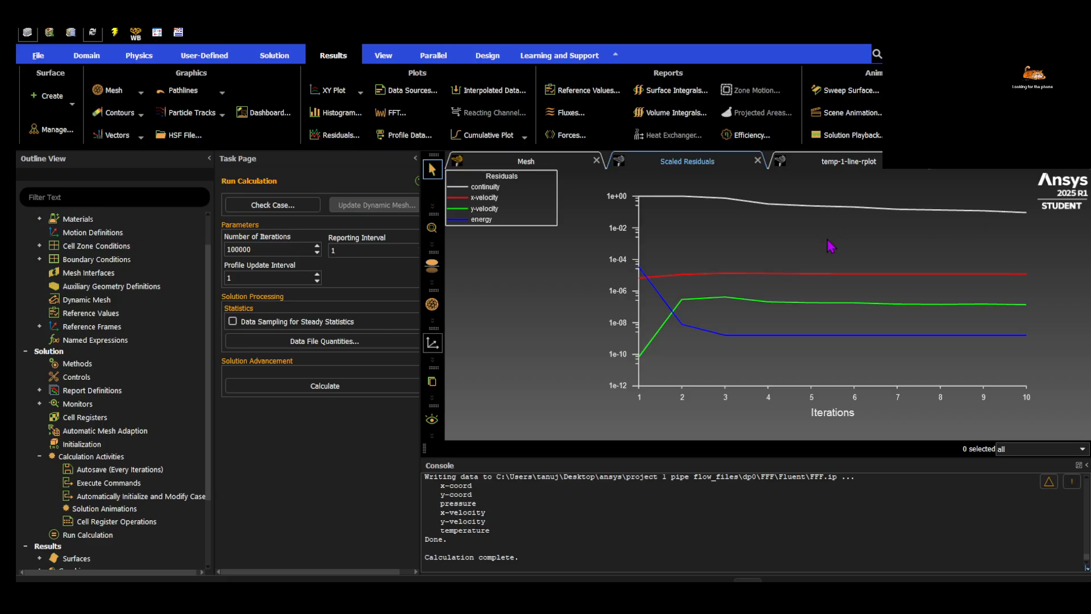
Examine the temperature report plots for line-1 and line-2, the mesh view and the scaled residuals
{"action": "left_click", "coordinate": [817, 163]}
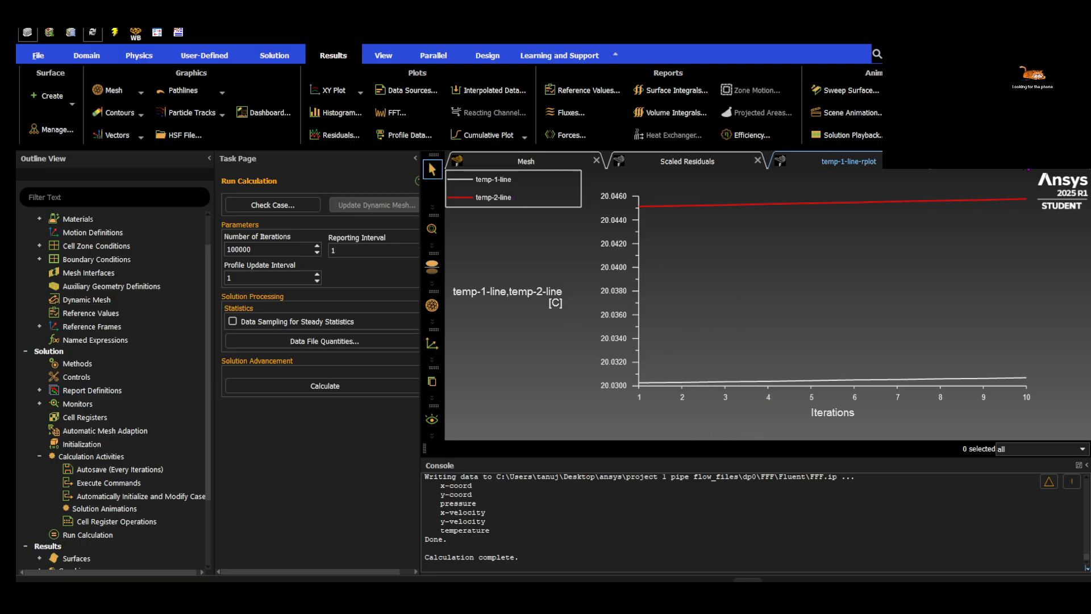
{"action": "left_click", "coordinate": [1020, 157]}
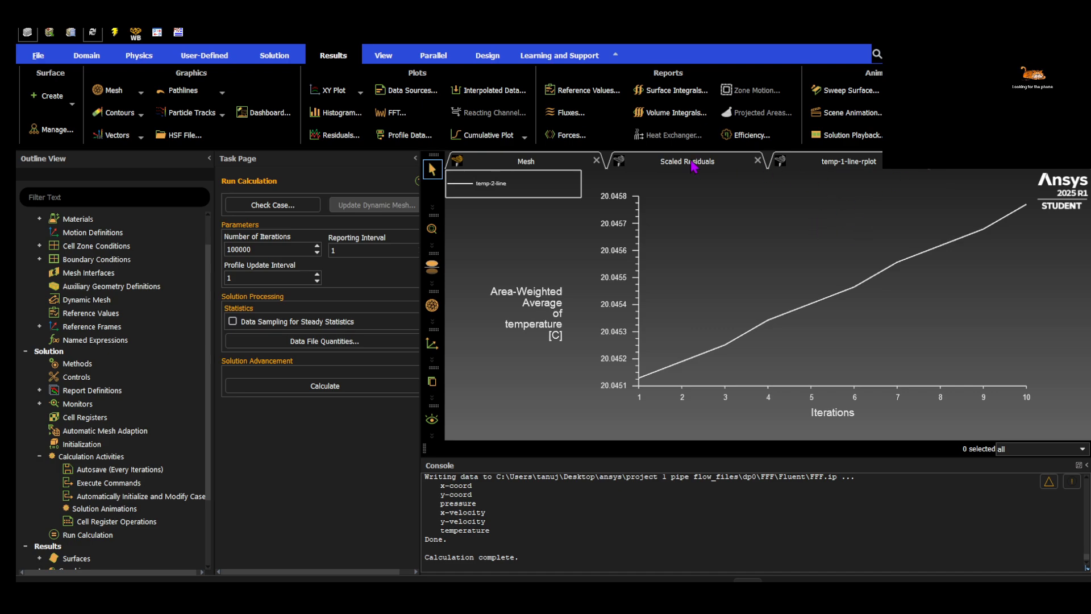
{"action": "left_click", "coordinate": [822, 162]}
{"action": "left_click", "coordinate": [988, 163]}
{"action": "left_click", "coordinate": [849, 157]}
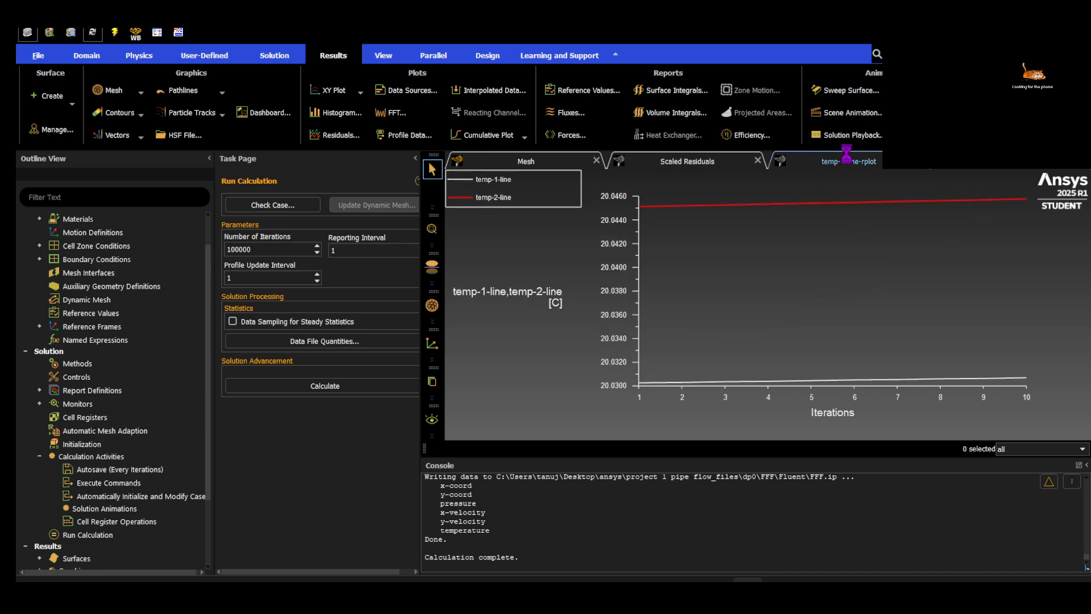
{"action": "left_click", "coordinate": [692, 163]}
{"action": "left_click", "coordinate": [549, 162]}
{"action": "left_click", "coordinate": [626, 166]}
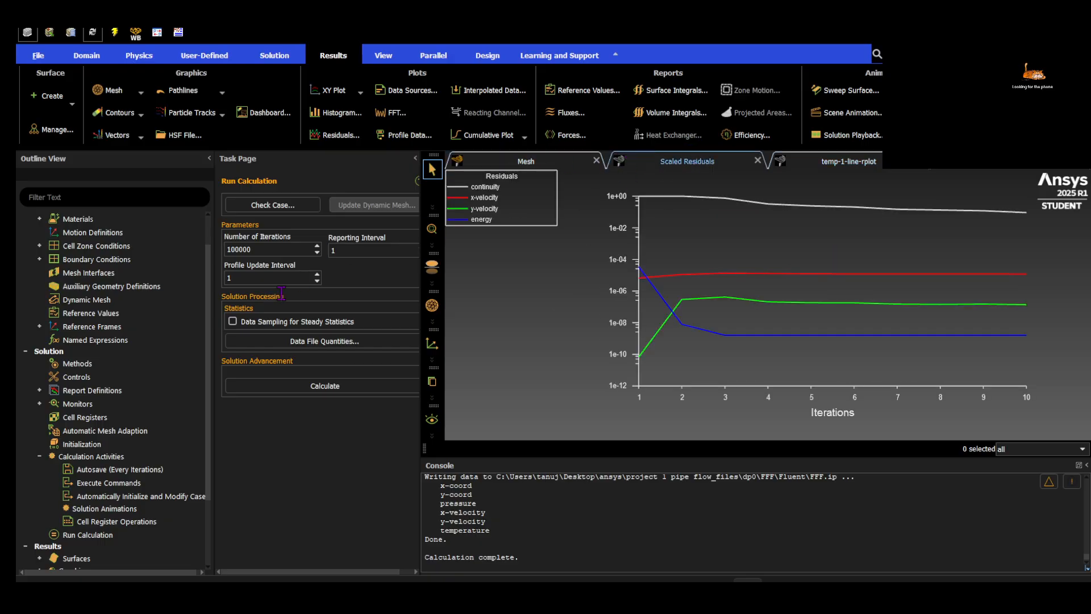
Start the 100000-iteration calculation, stop it after about 110 iterations and dismiss the completion notice
{"action": "left_click", "coordinate": [294, 386]}
{"action": "left_click", "coordinate": [310, 385]}
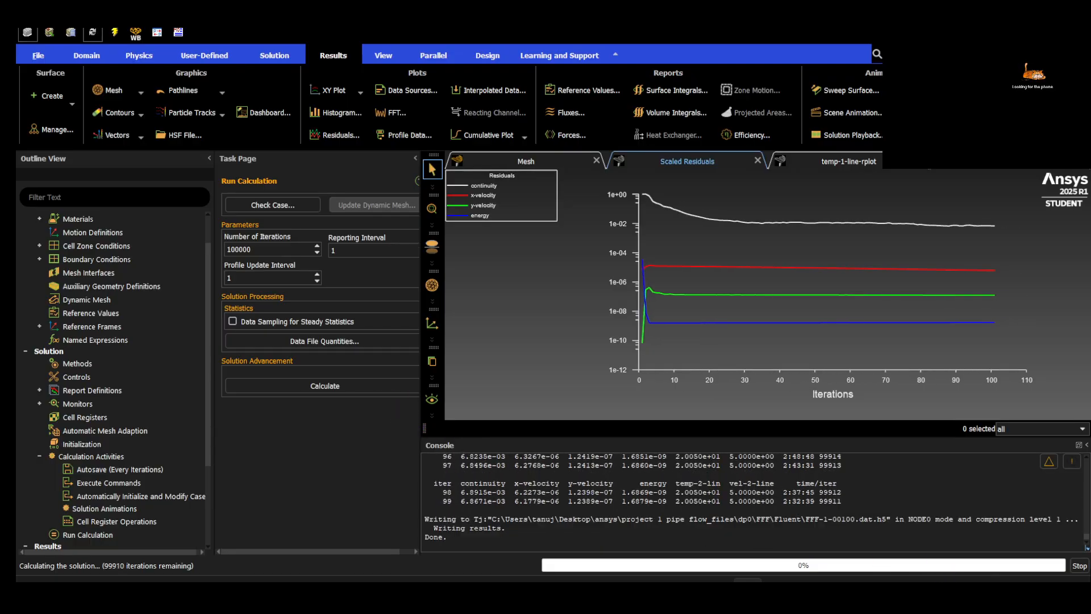
{"action": "left_click", "coordinate": [1079, 566]}
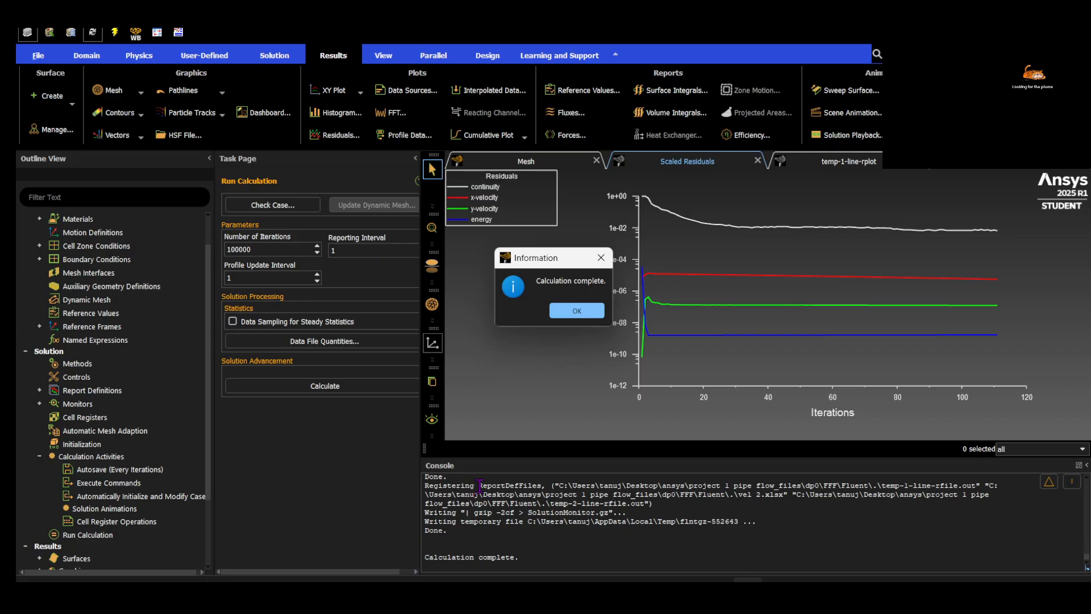
{"action": "left_click", "coordinate": [571, 311]}
Examine the console's iteration history for the temp-2-line and vel-2-line monitor values and the residuals
{"action": "scroll", "coordinate": [615, 514], "scroll_direction": "up", "scroll_amount": 3}
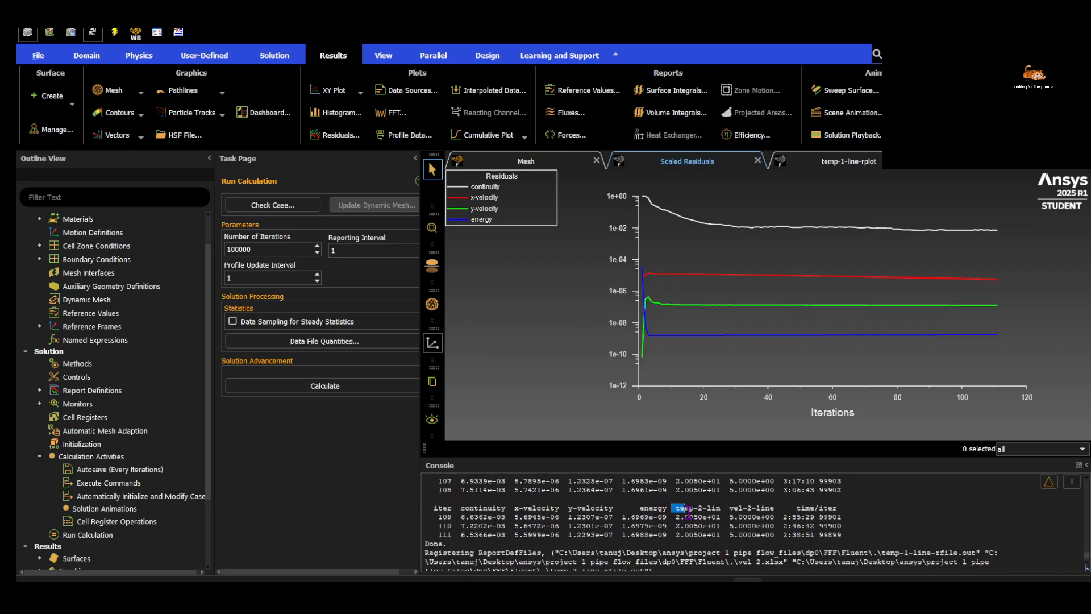
{"action": "left_click_drag", "start_coordinate": [671, 510], "coordinate": [824, 535]}
{"action": "left_click", "coordinate": [747, 525]}
{"action": "double_click", "coordinate": [699, 517]}
{"action": "left_click", "coordinate": [711, 516]}
{"action": "scroll", "coordinate": [505, 524], "scroll_direction": "up", "scroll_amount": 3}
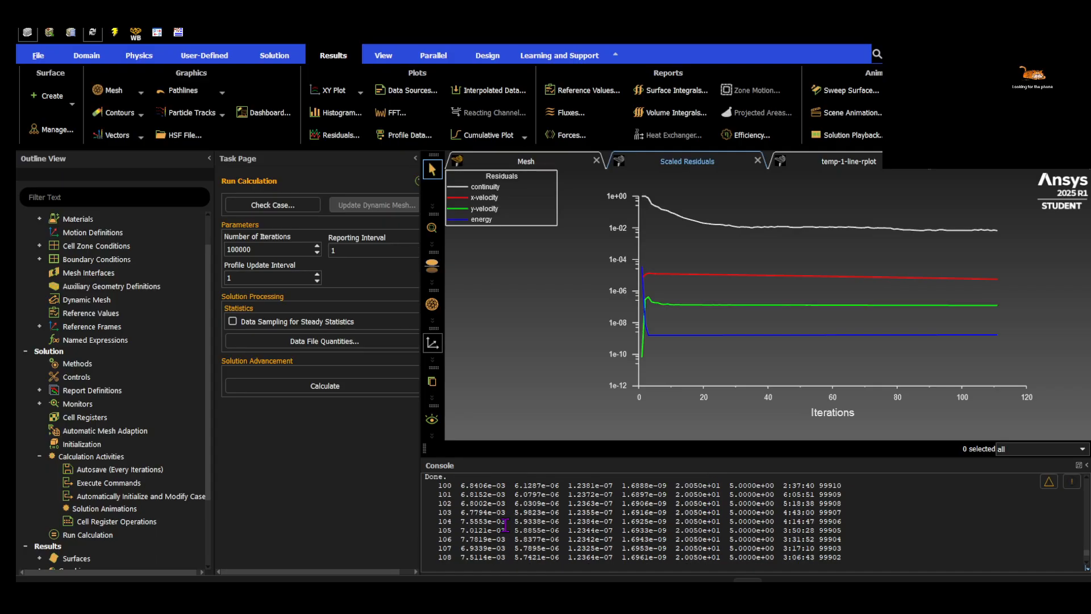